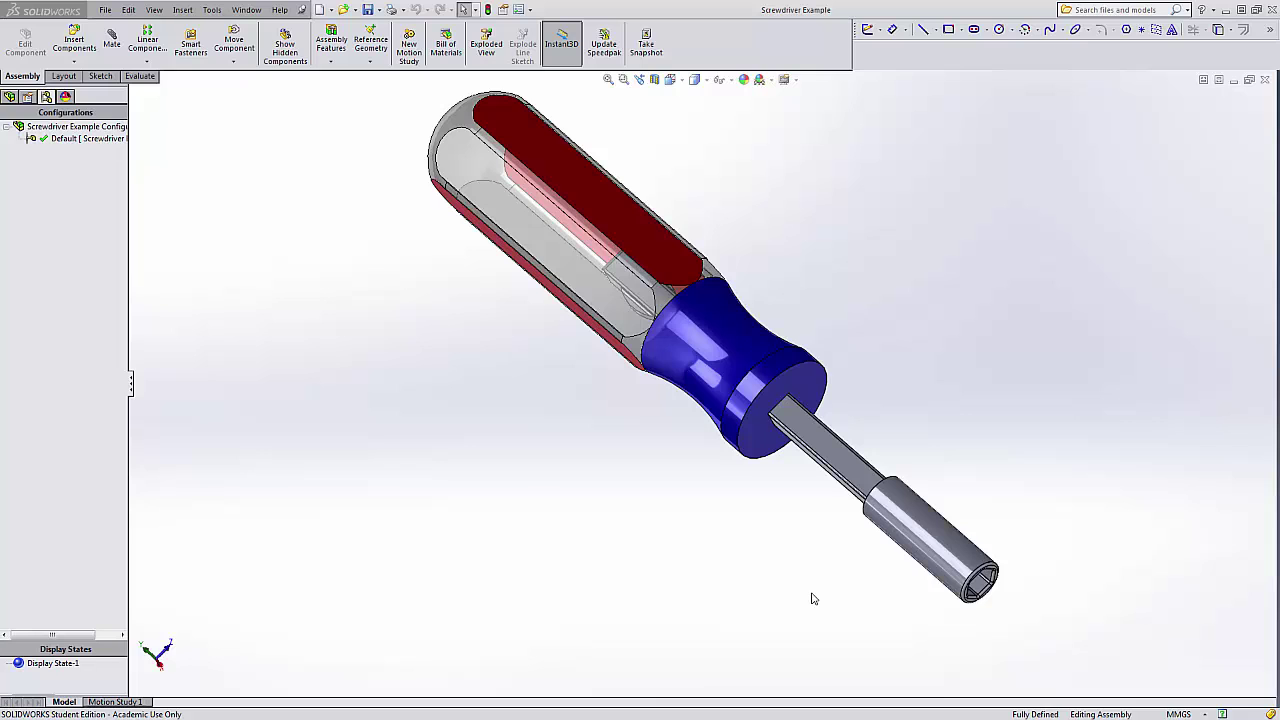
Orbit and zoom the Screwdriver Example assembly to inspect the handle, shaft and bit holder
middle_click_drag(948, 423, 969, 389)
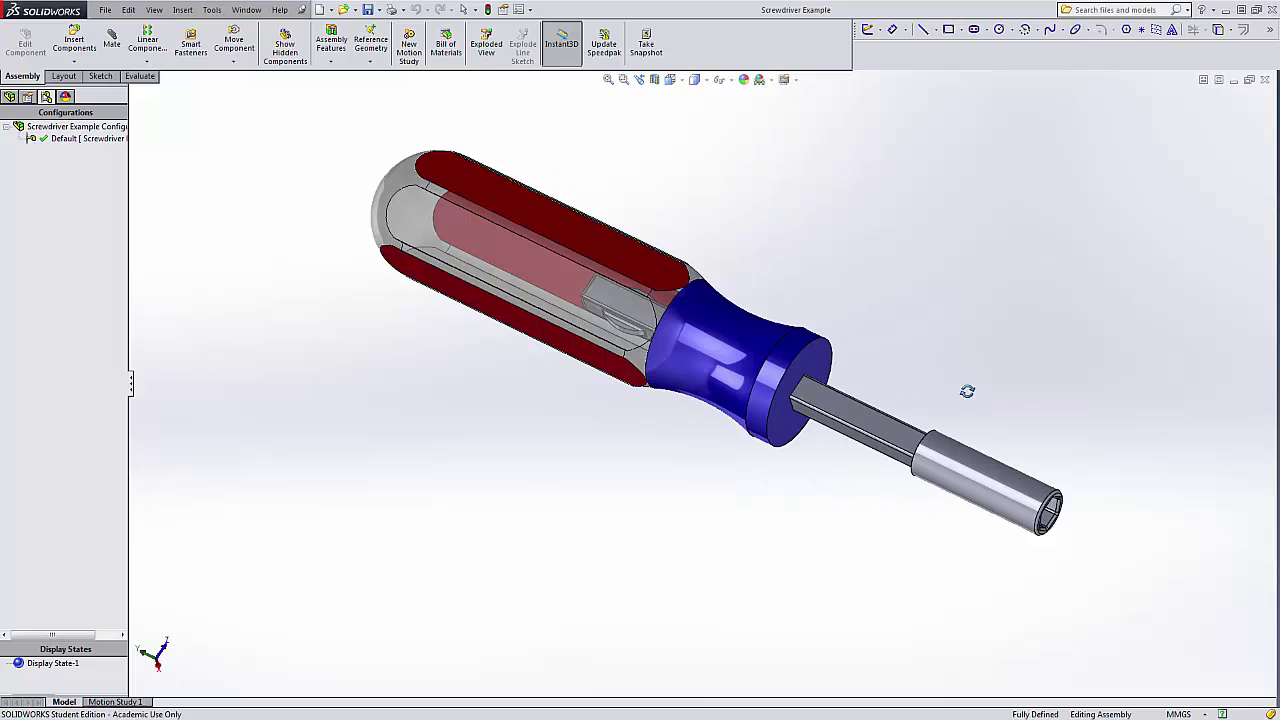
scroll(968, 395, "down", 2)
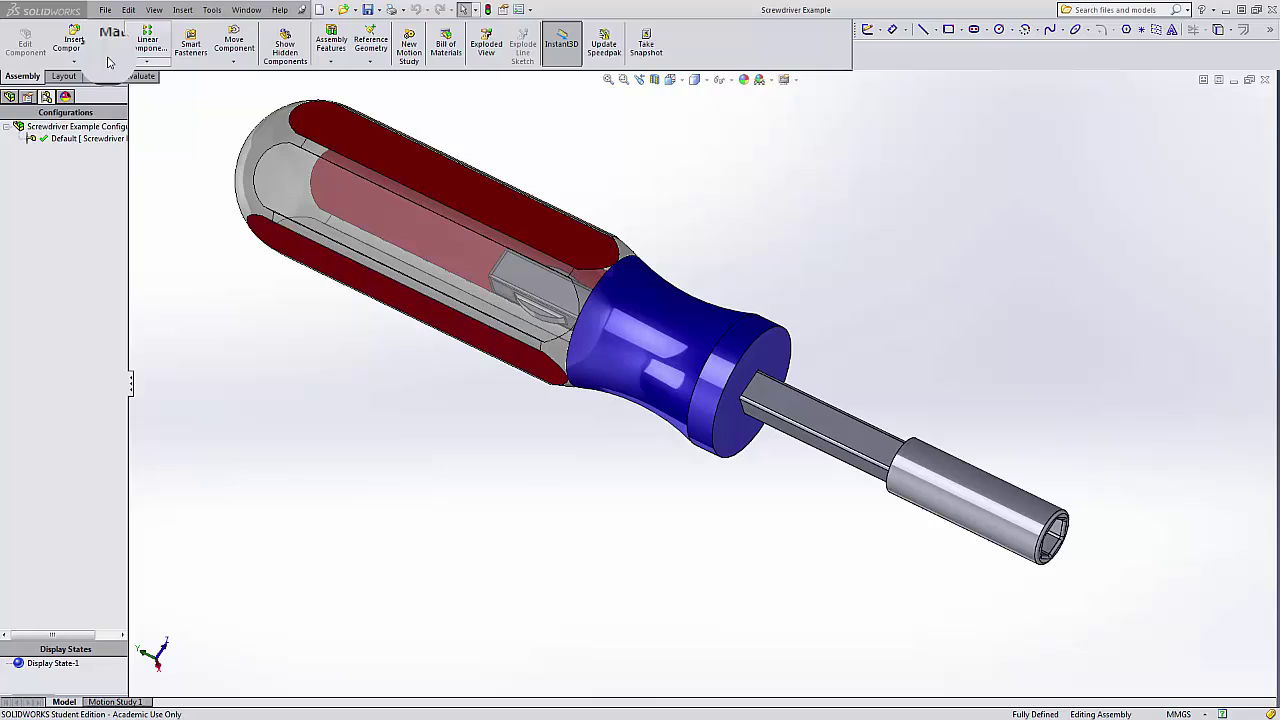
Insert the Flathead Insert Example part and place it beside the shaft tip
left_click(78, 44)
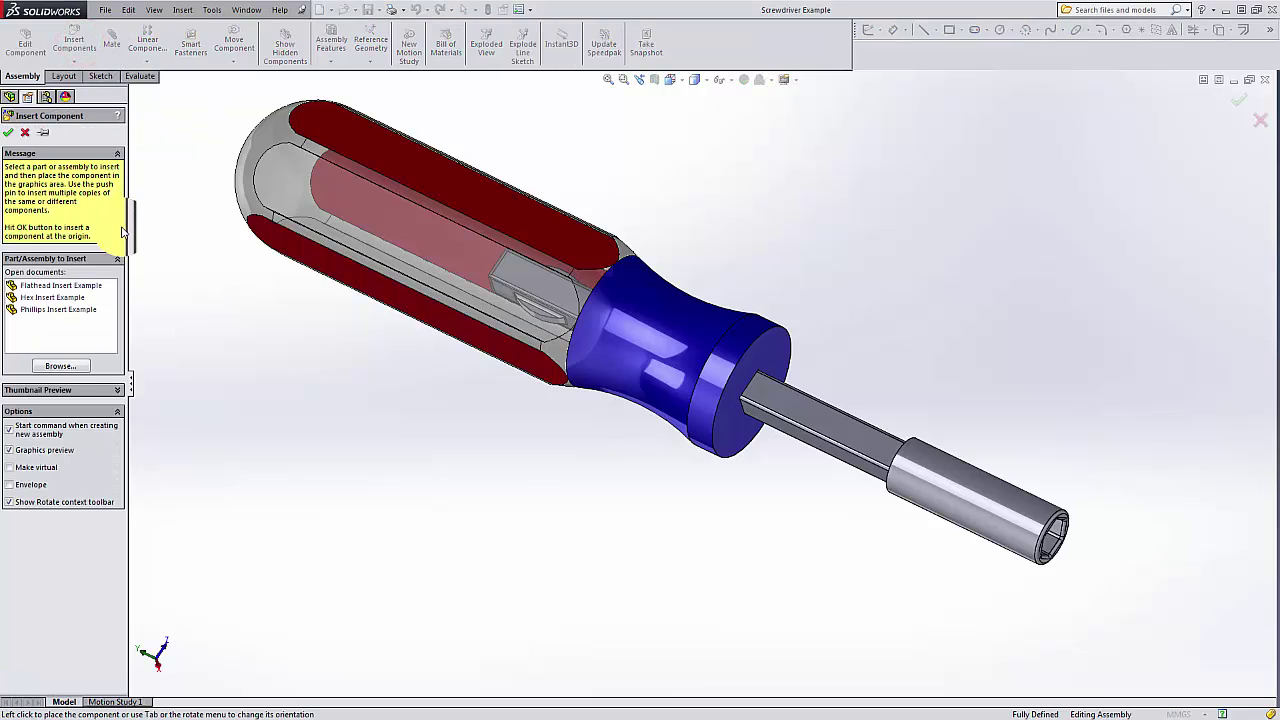
left_click(63, 287)
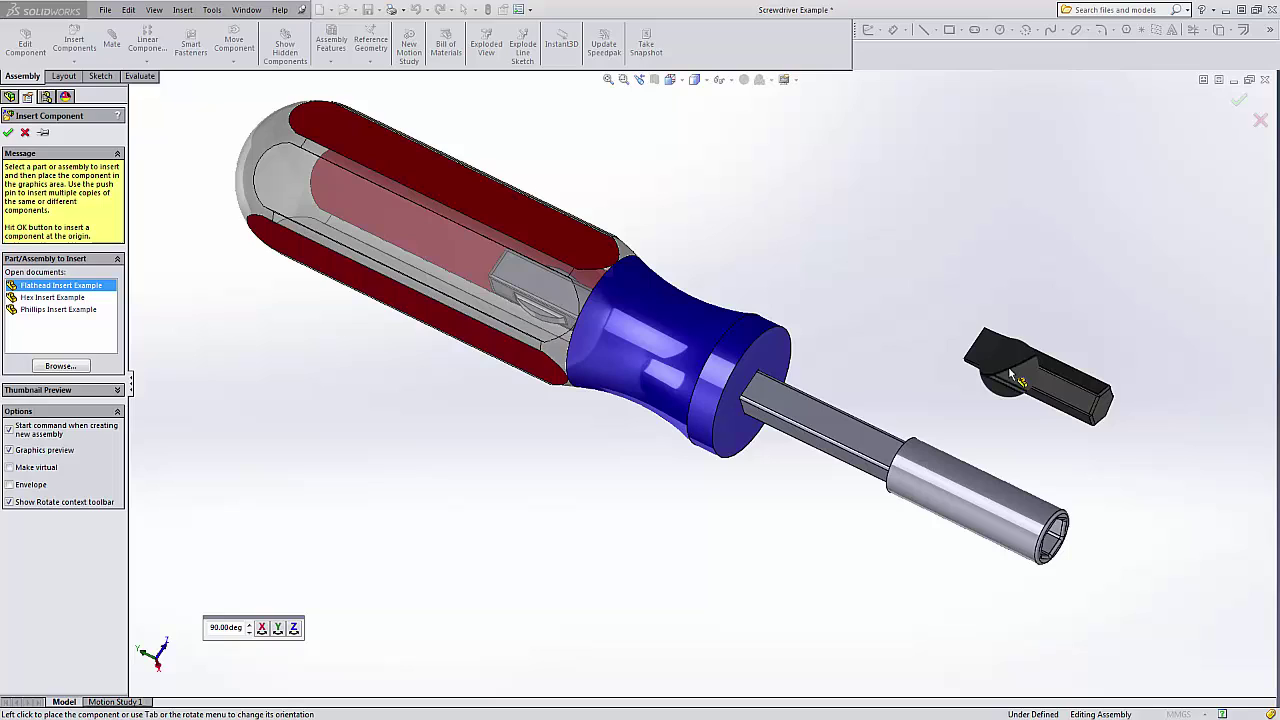
left_click(1005, 367)
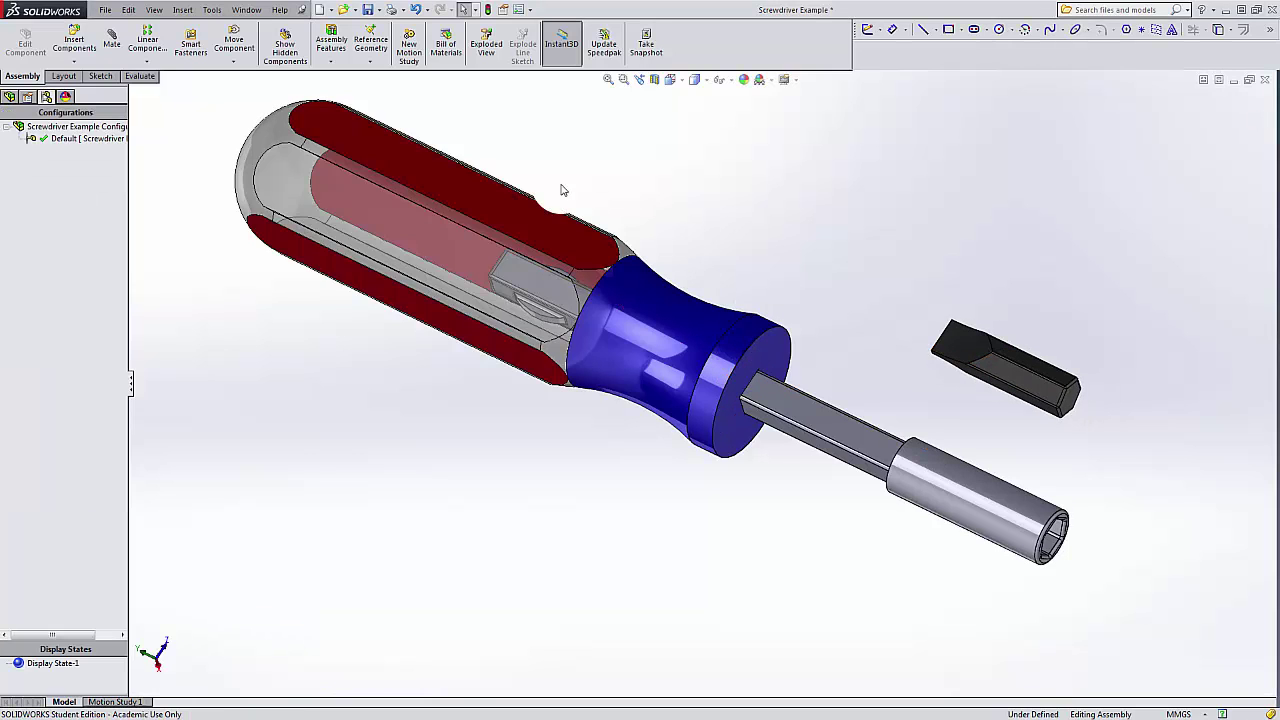
Mate the flathead insert's end face coincident to the shaft's socket face, flipped, creating Coincident7
left_click(112, 37)
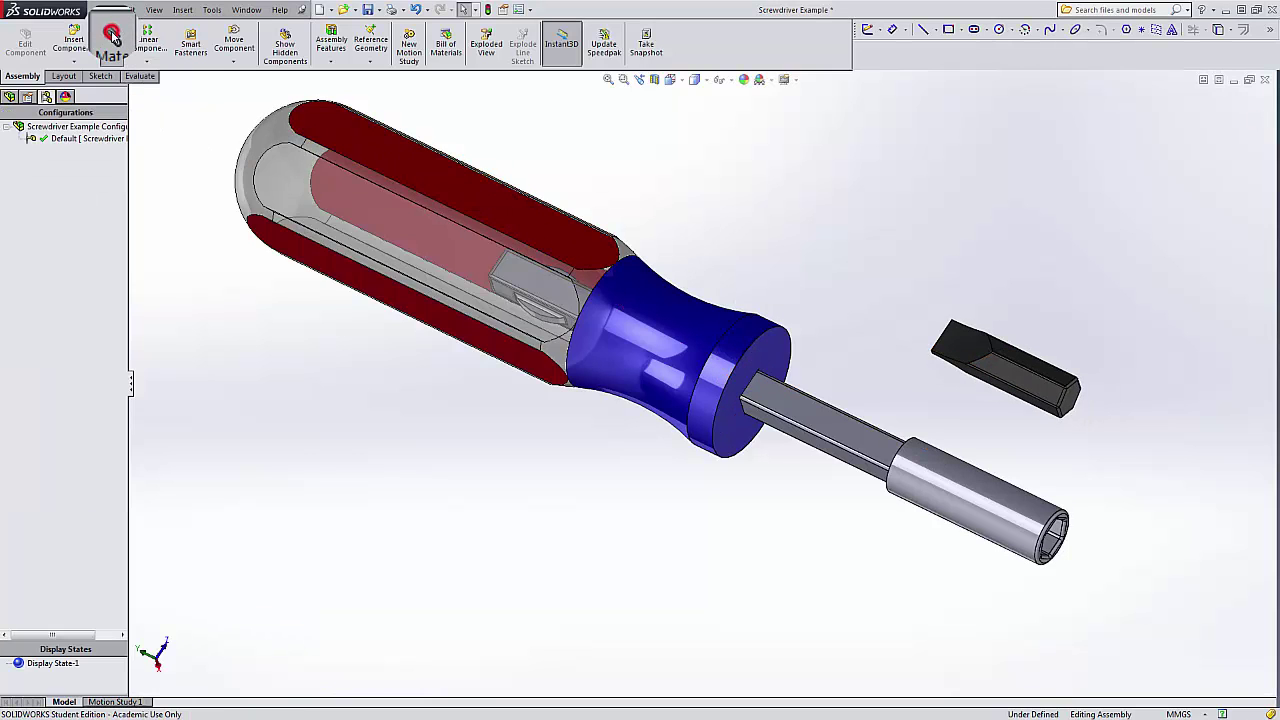
middle_click_drag(1041, 477, 980, 397)
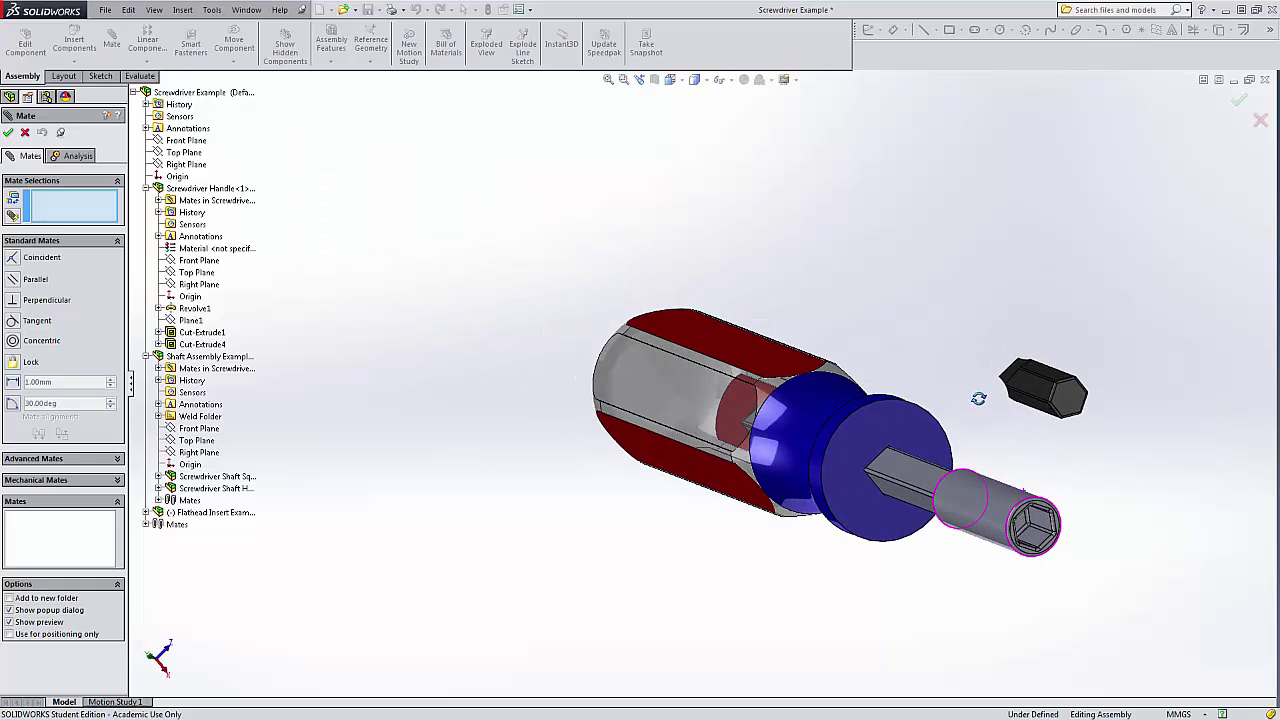
left_click(1070, 398)
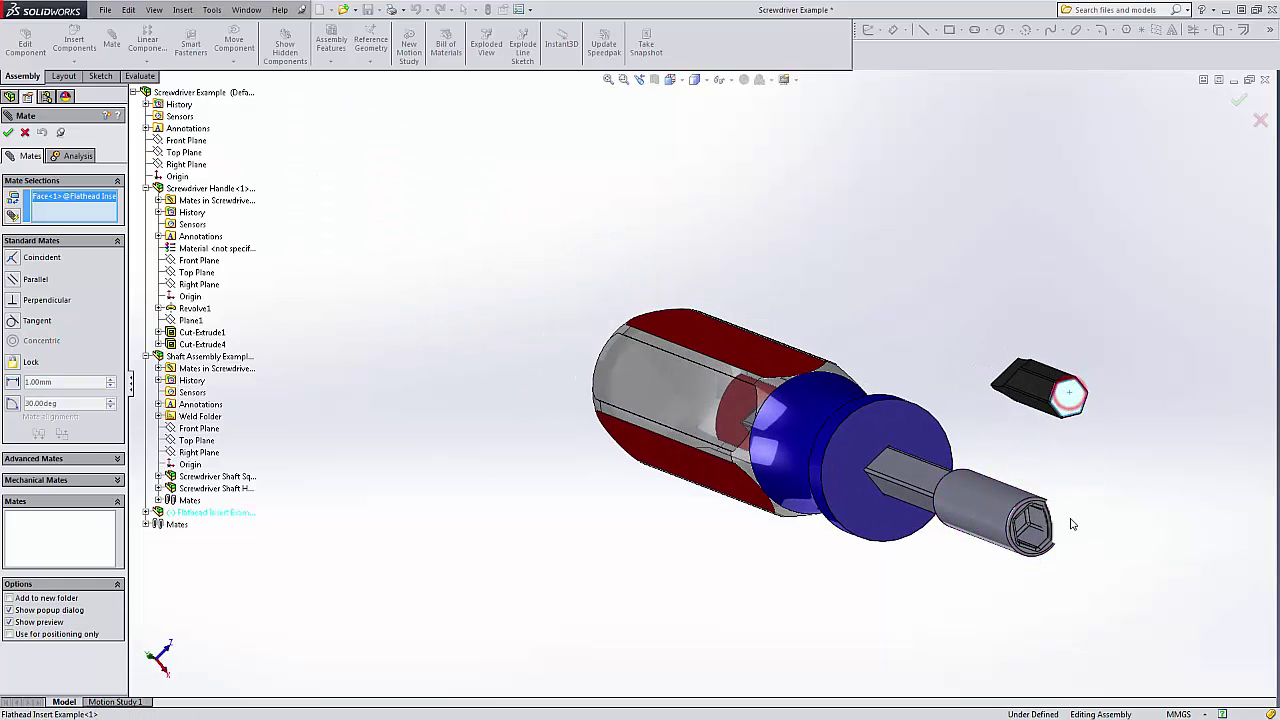
left_click(1020, 523)
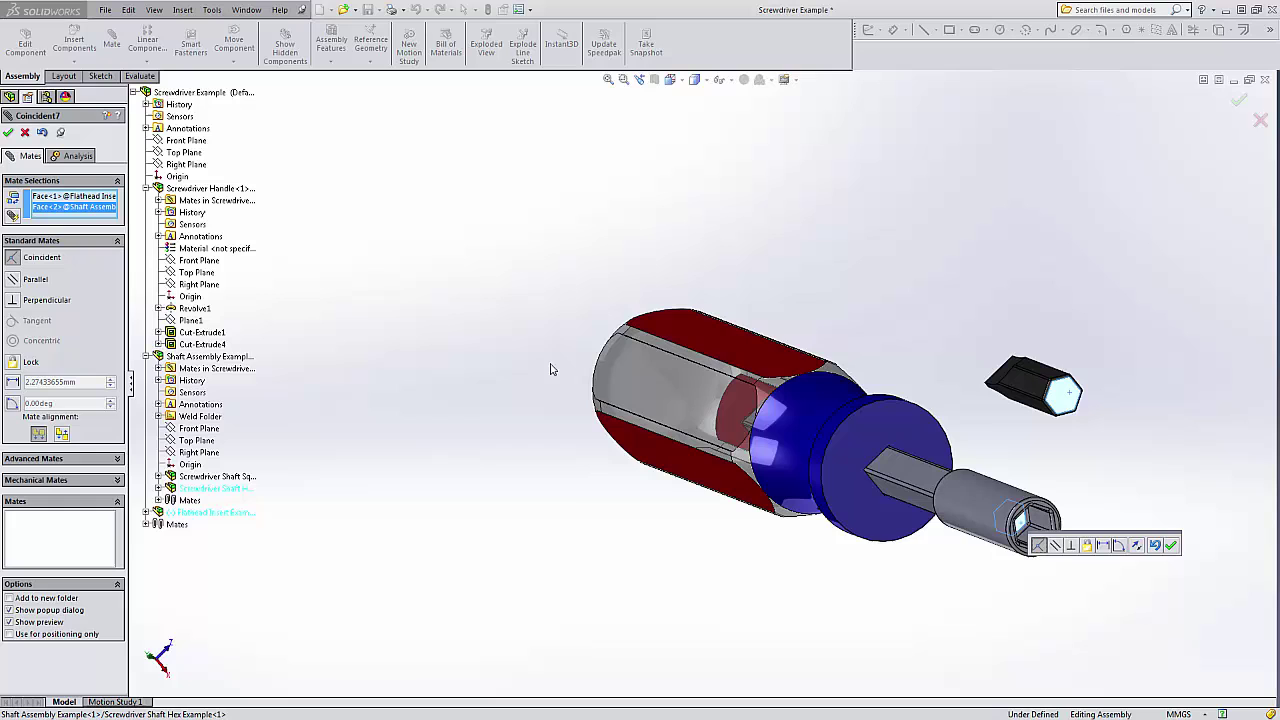
middle_click_drag(1156, 412, 1078, 472)
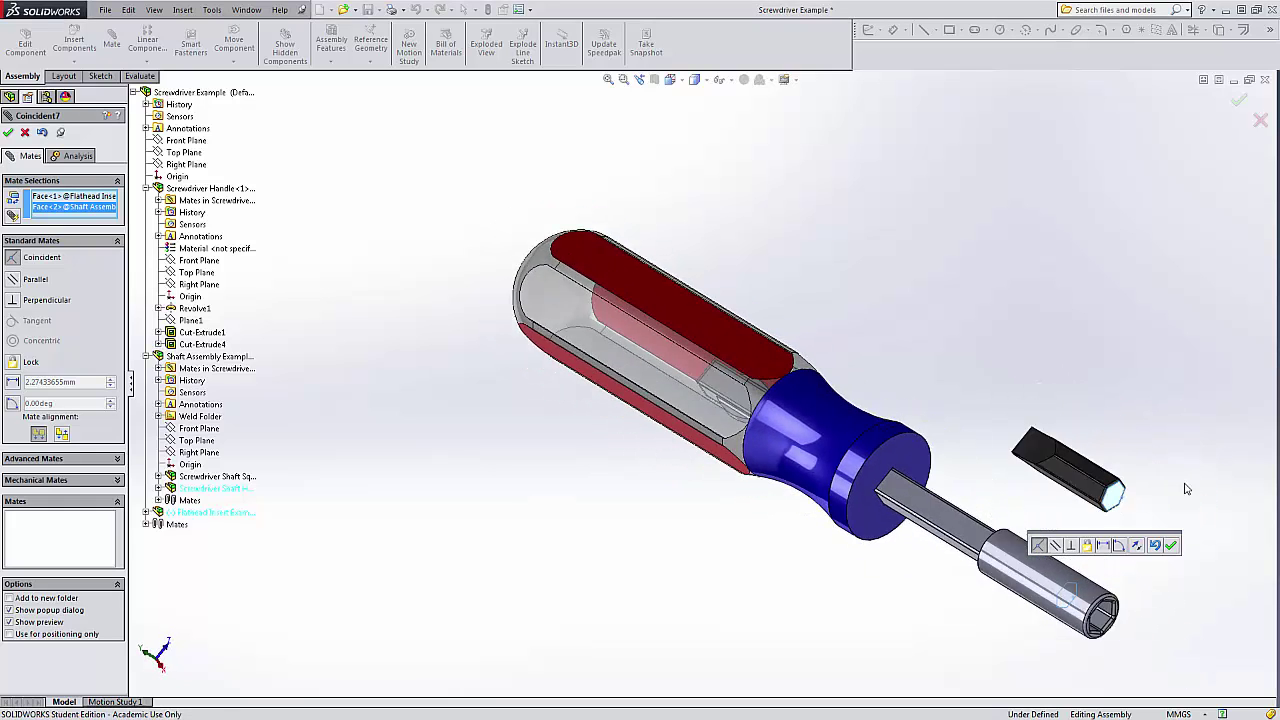
scroll(1078, 472, "up", 2)
scroll(974, 470, "down", 2)
scroll(973, 468, "down", 3)
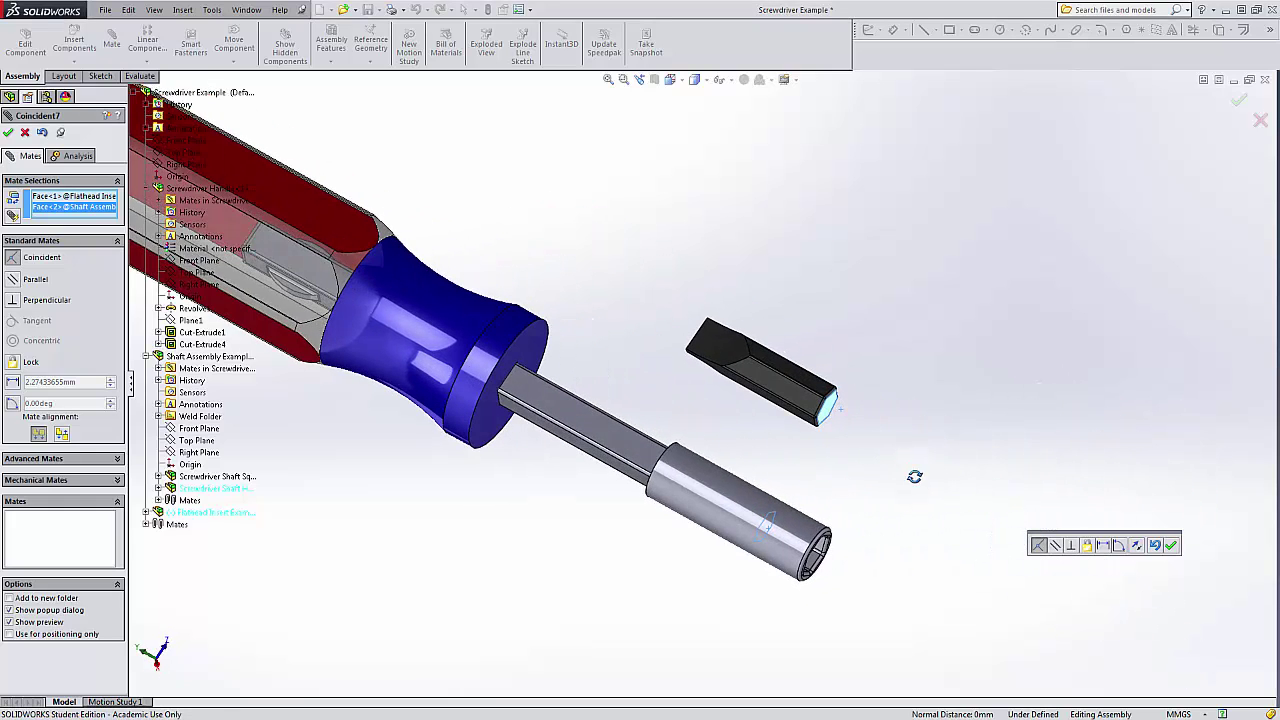
left_click(1138, 546)
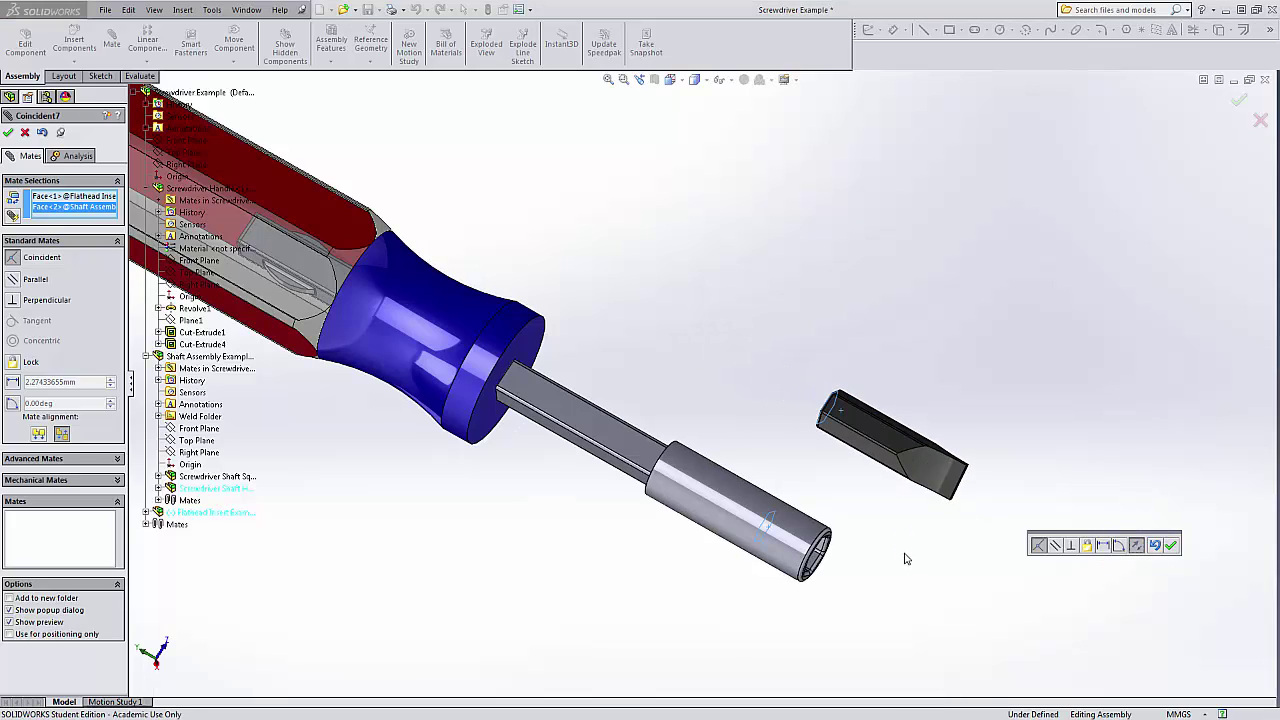
middle_click_drag(1000, 500, 808, 419)
scroll(710, 390, "up", 3)
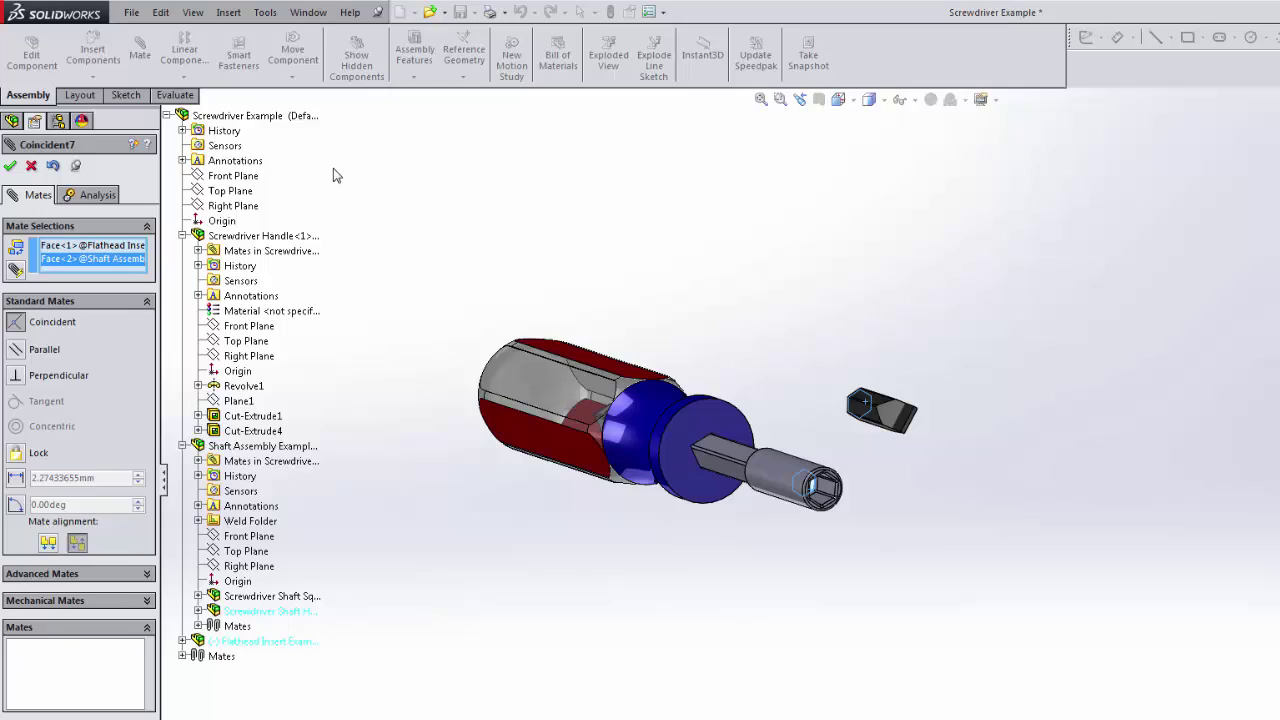
left_click(14, 185)
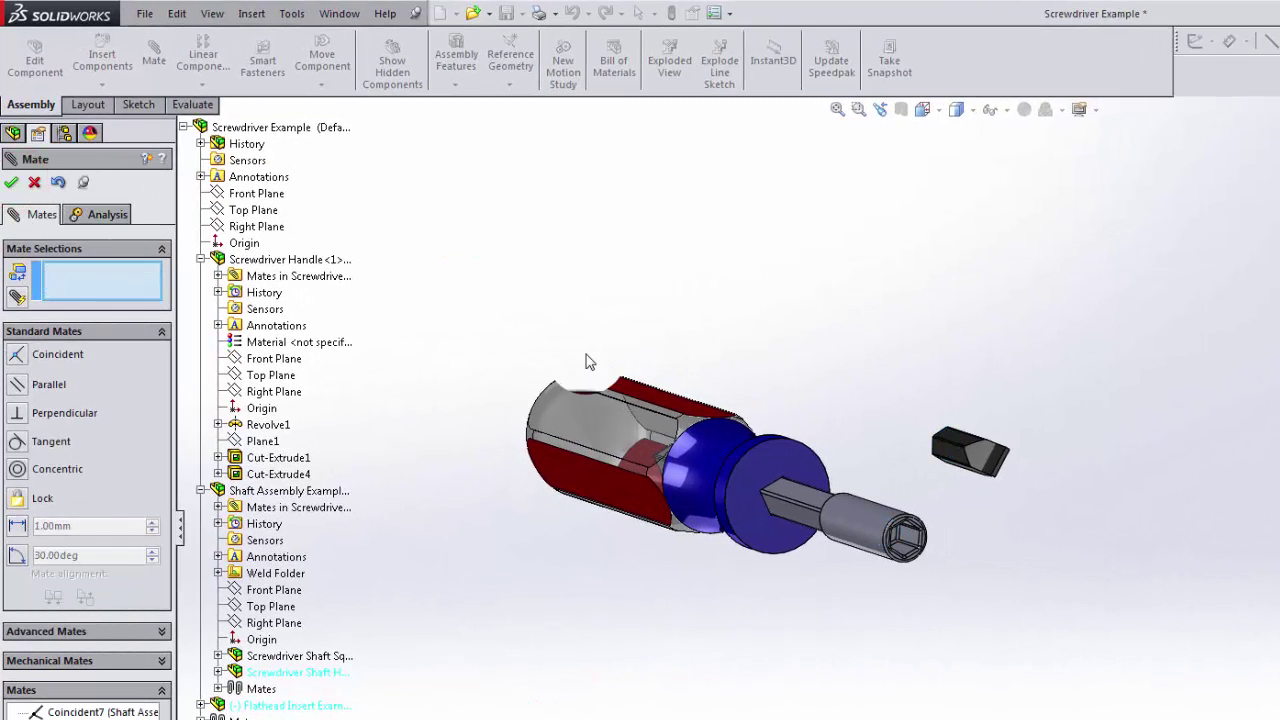
Pick the Front Planes of Shaft Hex and Flathead Insert from the flyout tree as mate references
scroll(935, 498, "down", 2)
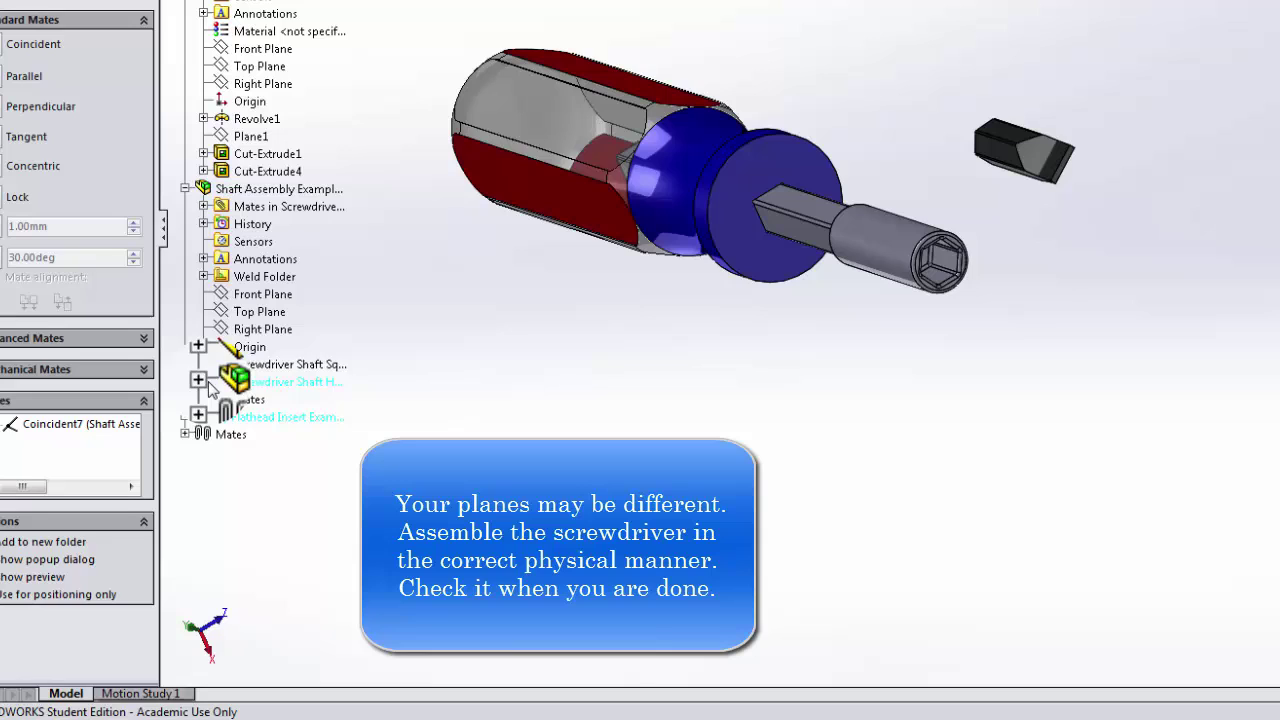
left_click(201, 382)
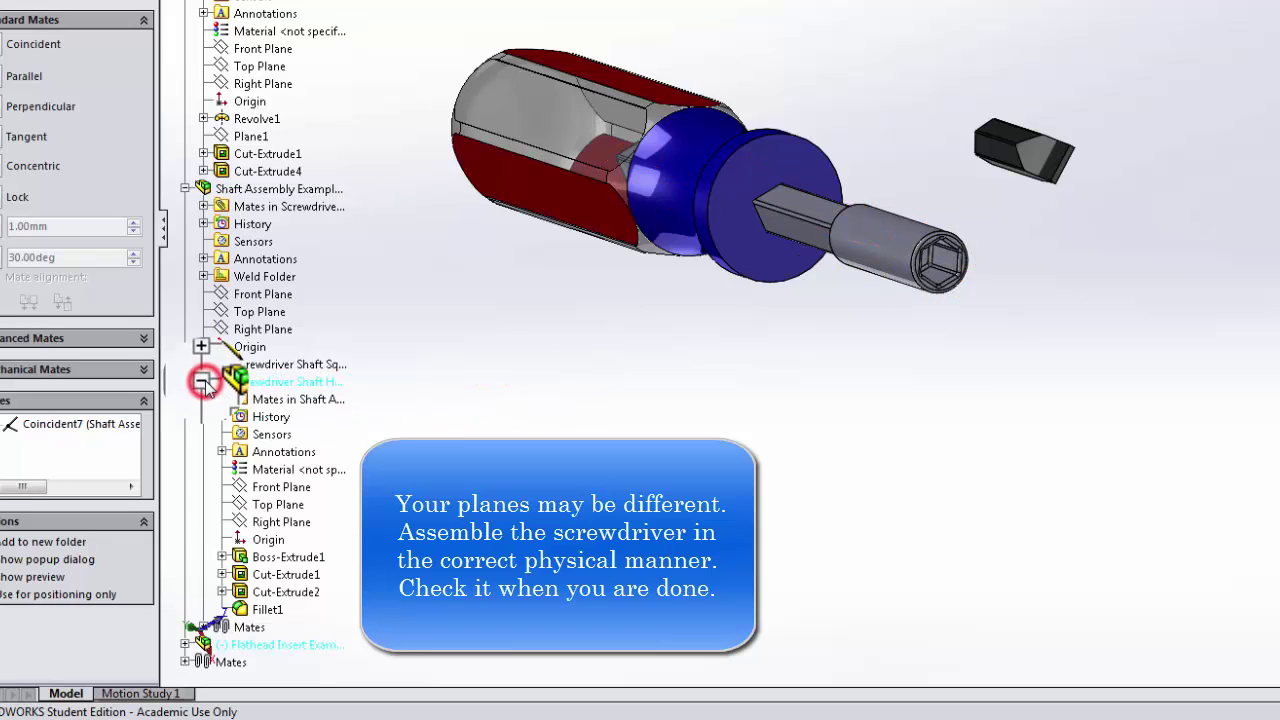
left_click(285, 490)
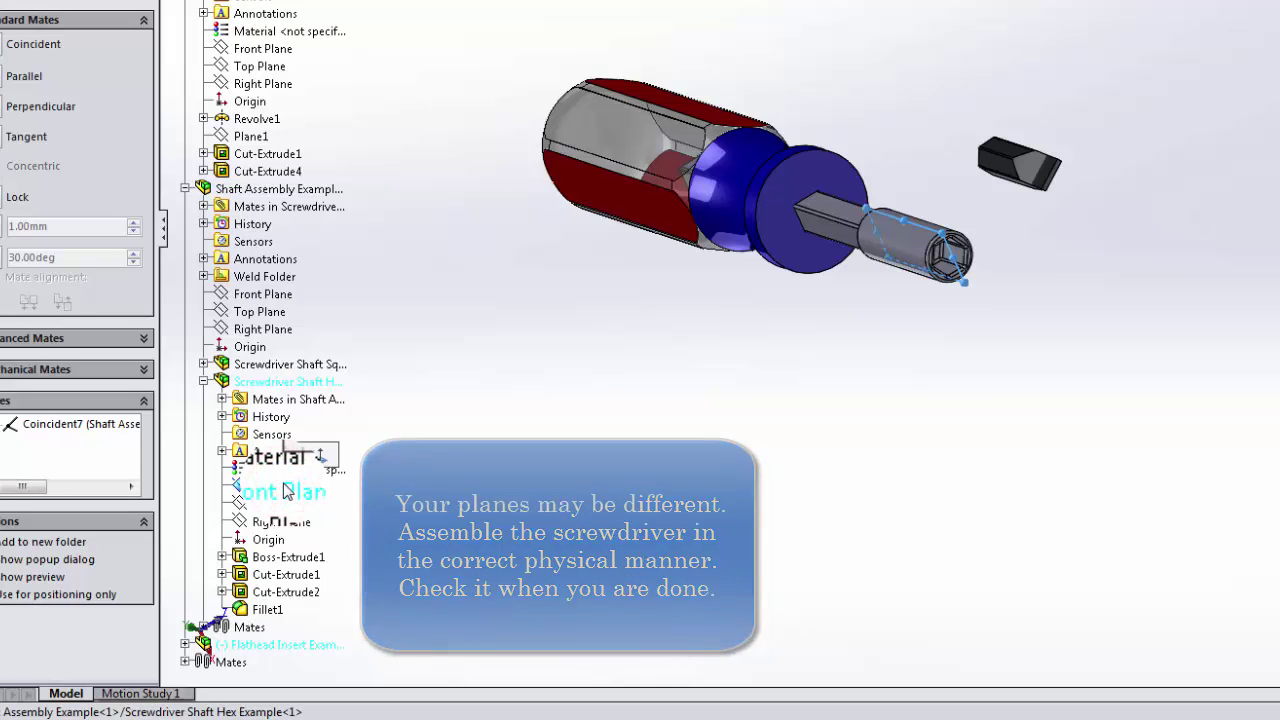
left_click(185, 644)
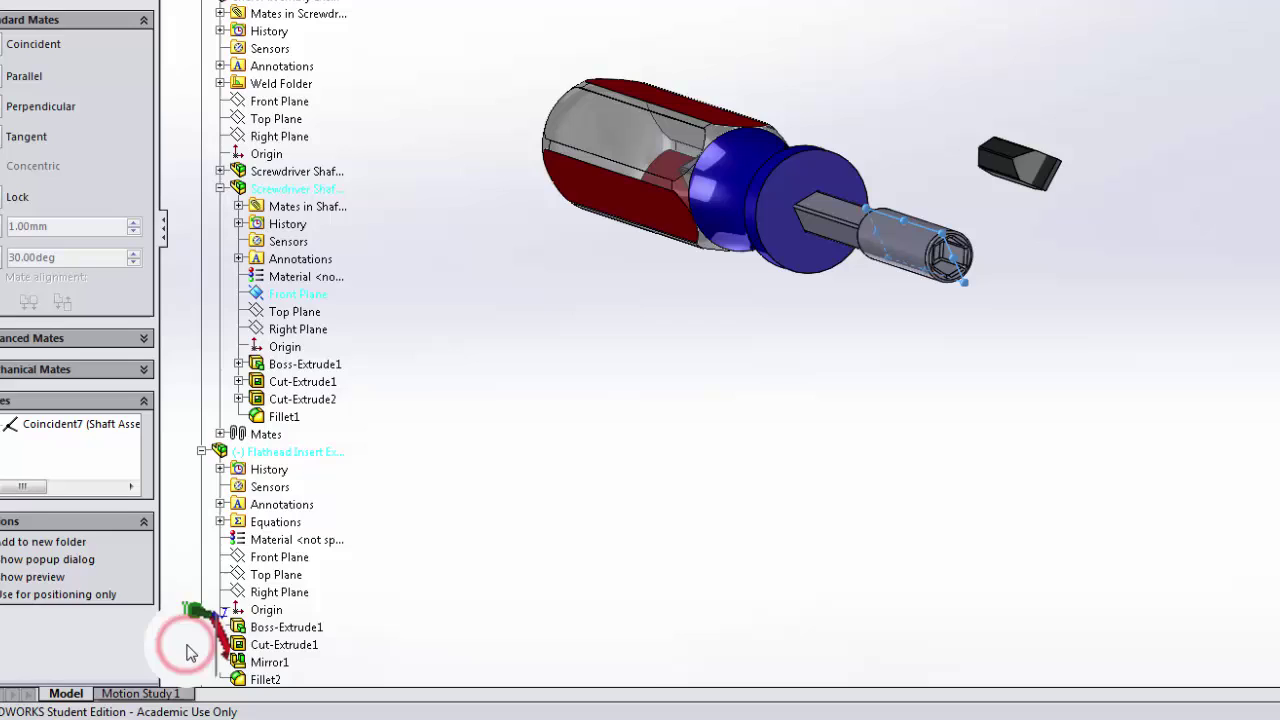
left_click(280, 566)
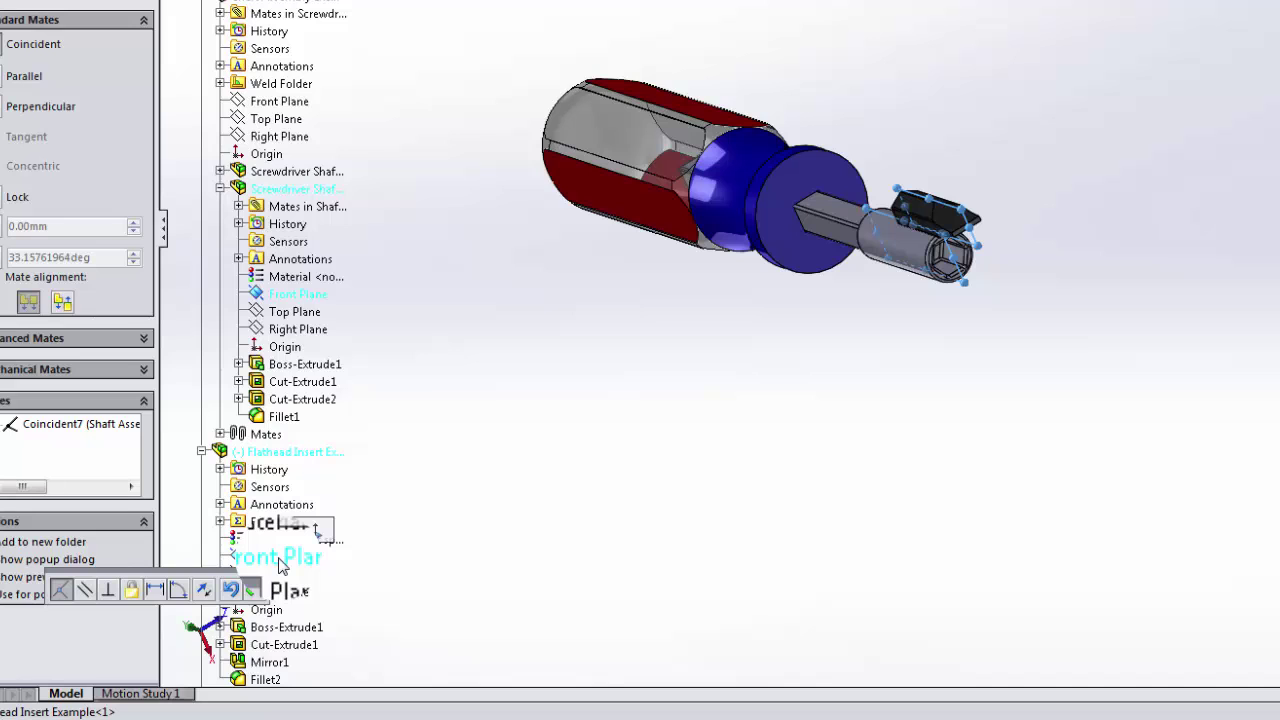
scroll(942, 278, "down", 5)
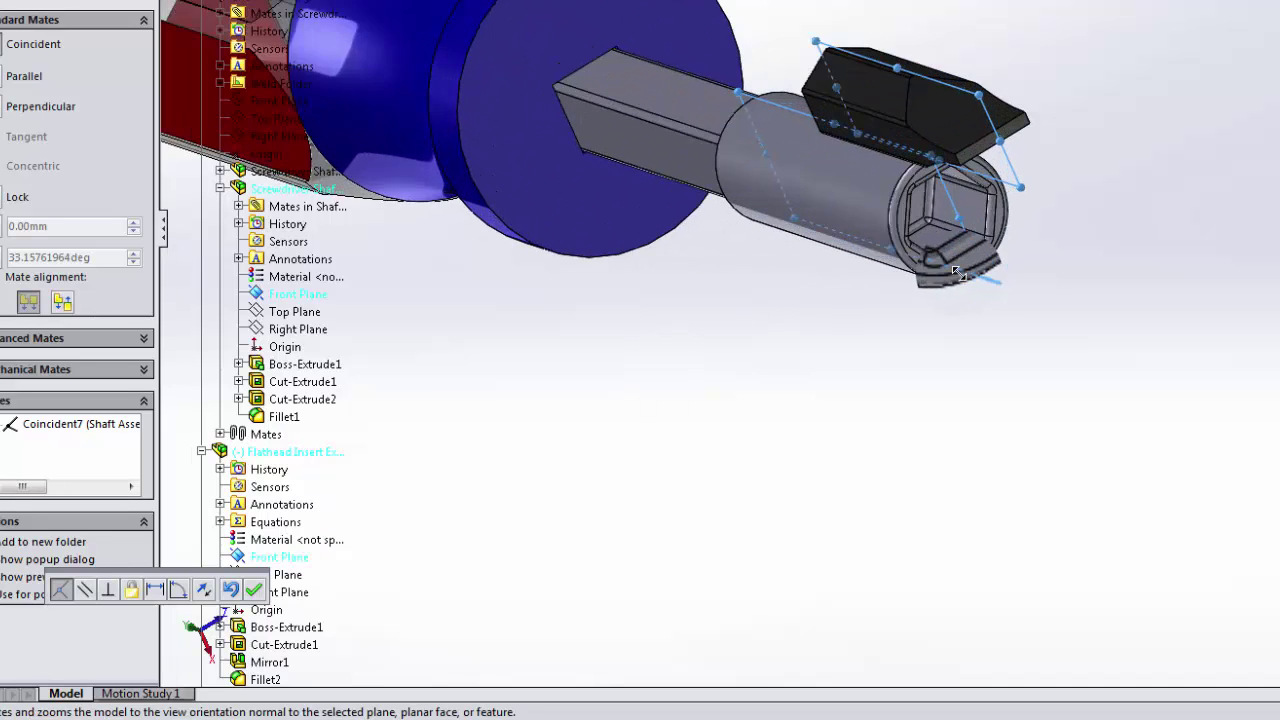
left_click(984, 144)
scroll(984, 144, "down", 3)
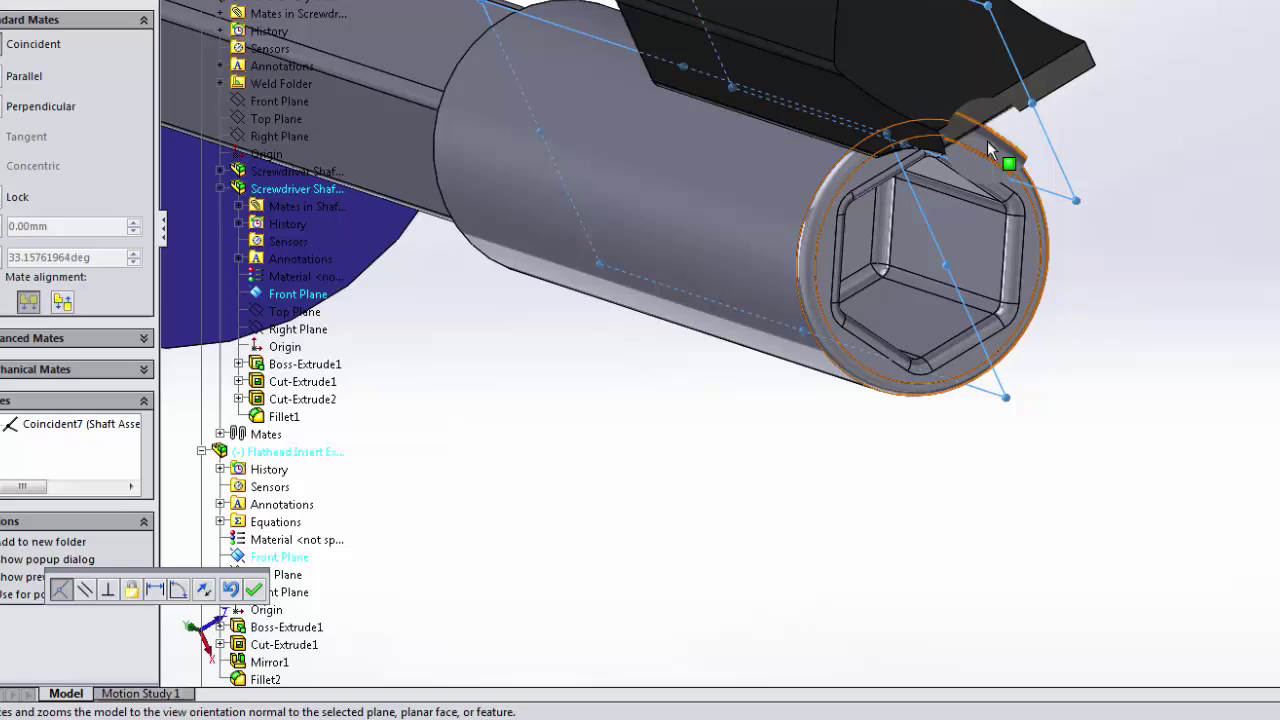
middle_click_drag(1091, 163, 1053, 84)
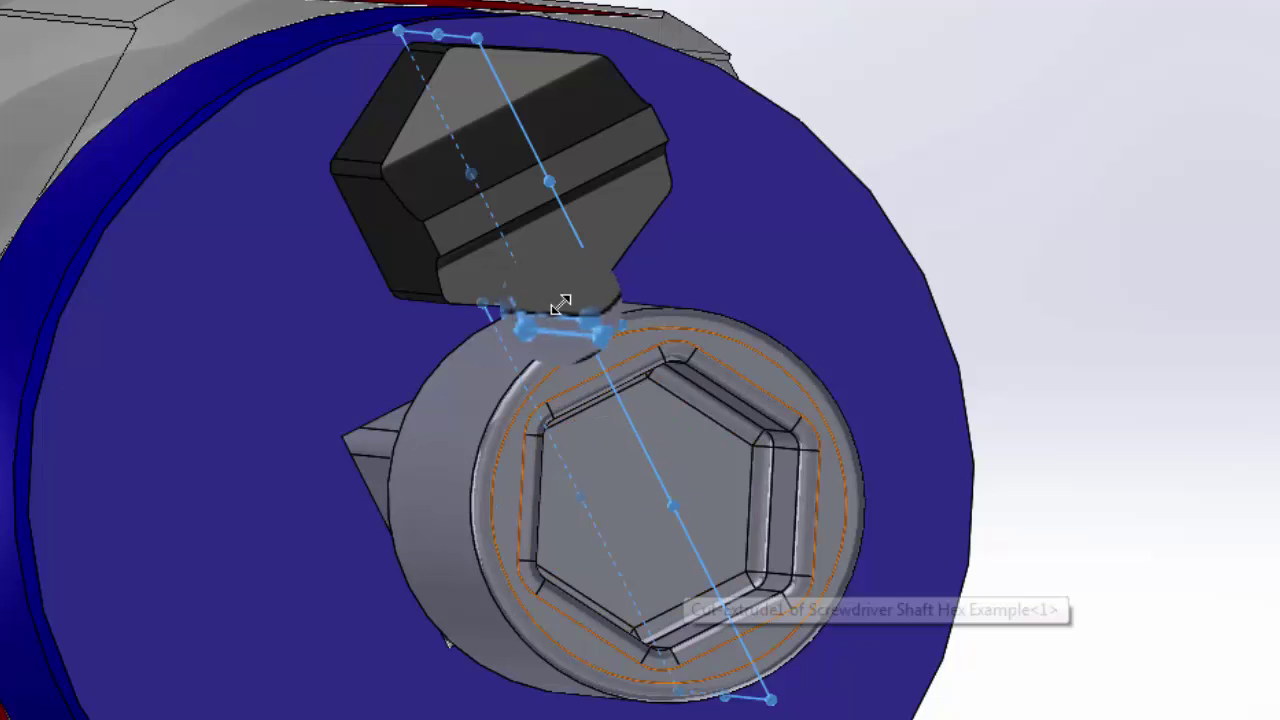
scroll(609, 571, "up", 5)
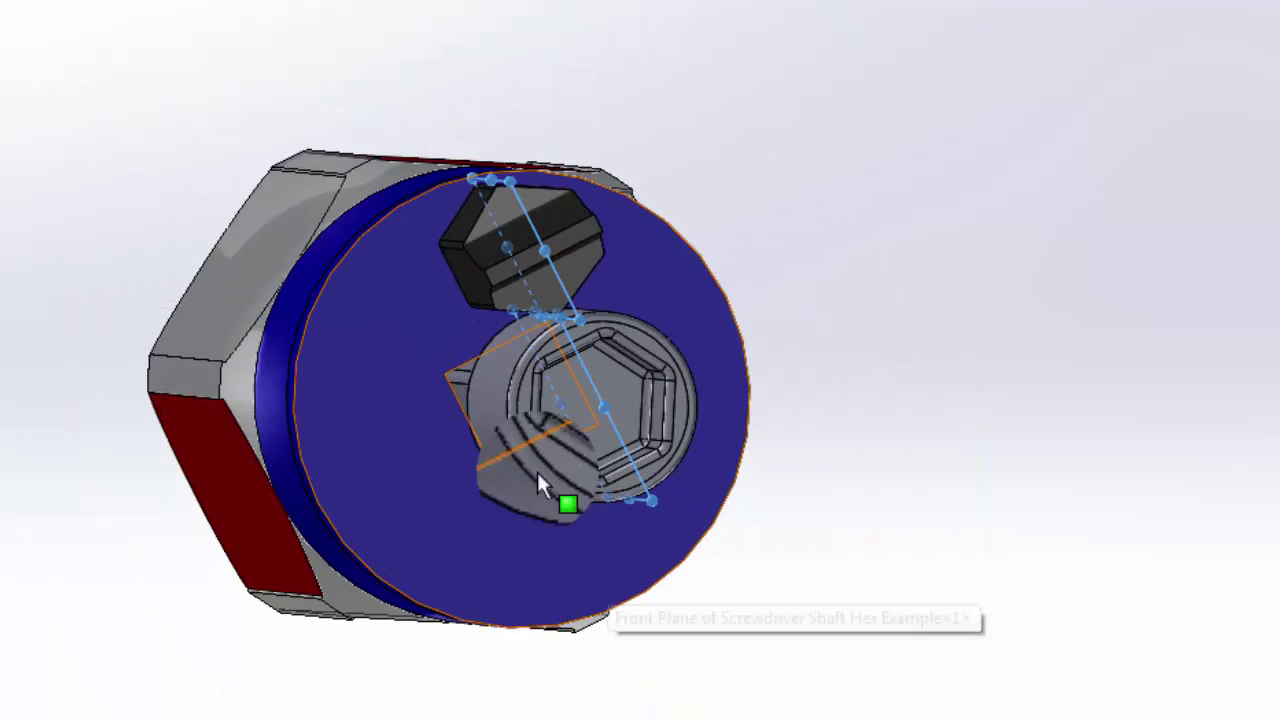
middle_click_drag(543, 486, 586, 429)
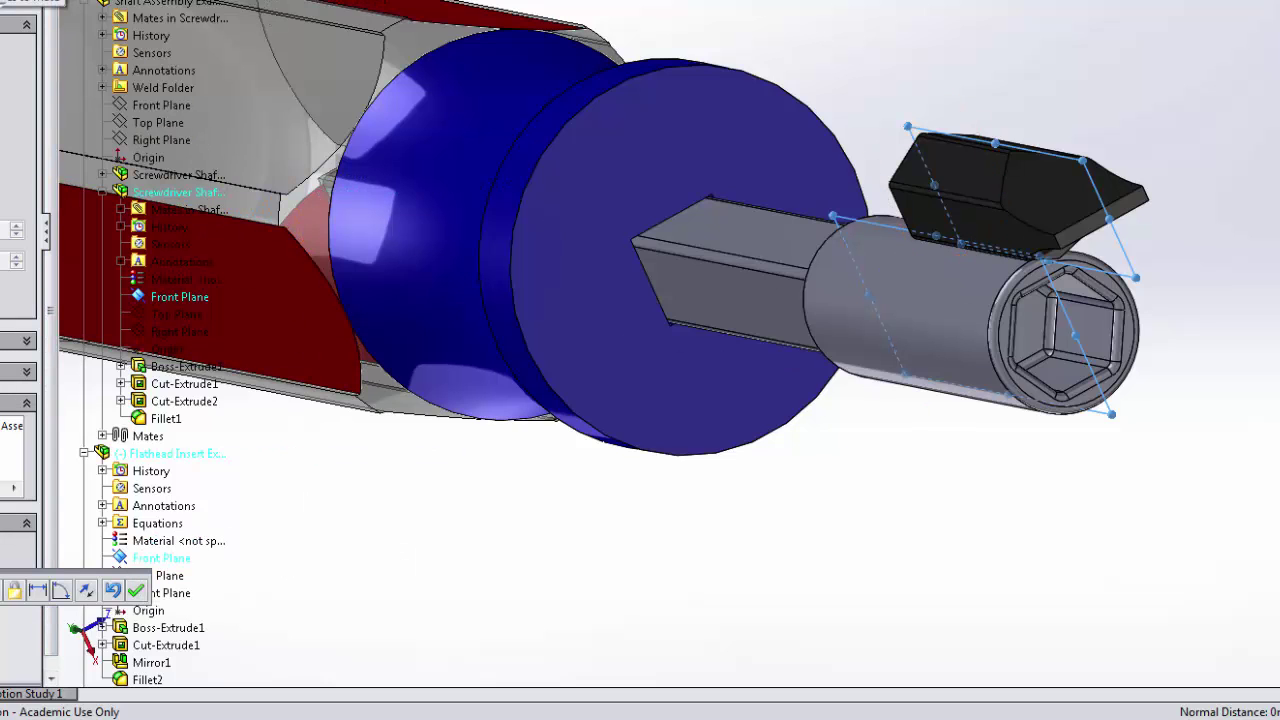
Discard the pending Front Plane mate and mate the flathead insert's Top Plane, adding Coincident8
key("Delete")
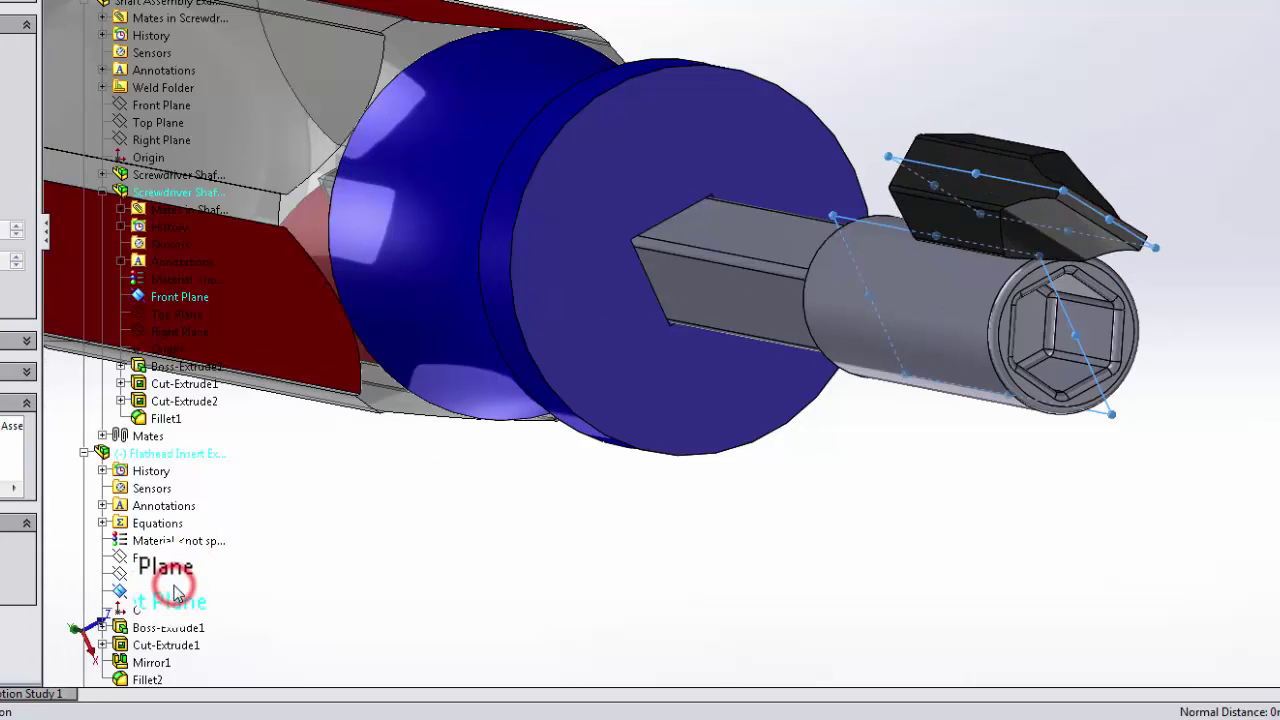
left_click(175, 592)
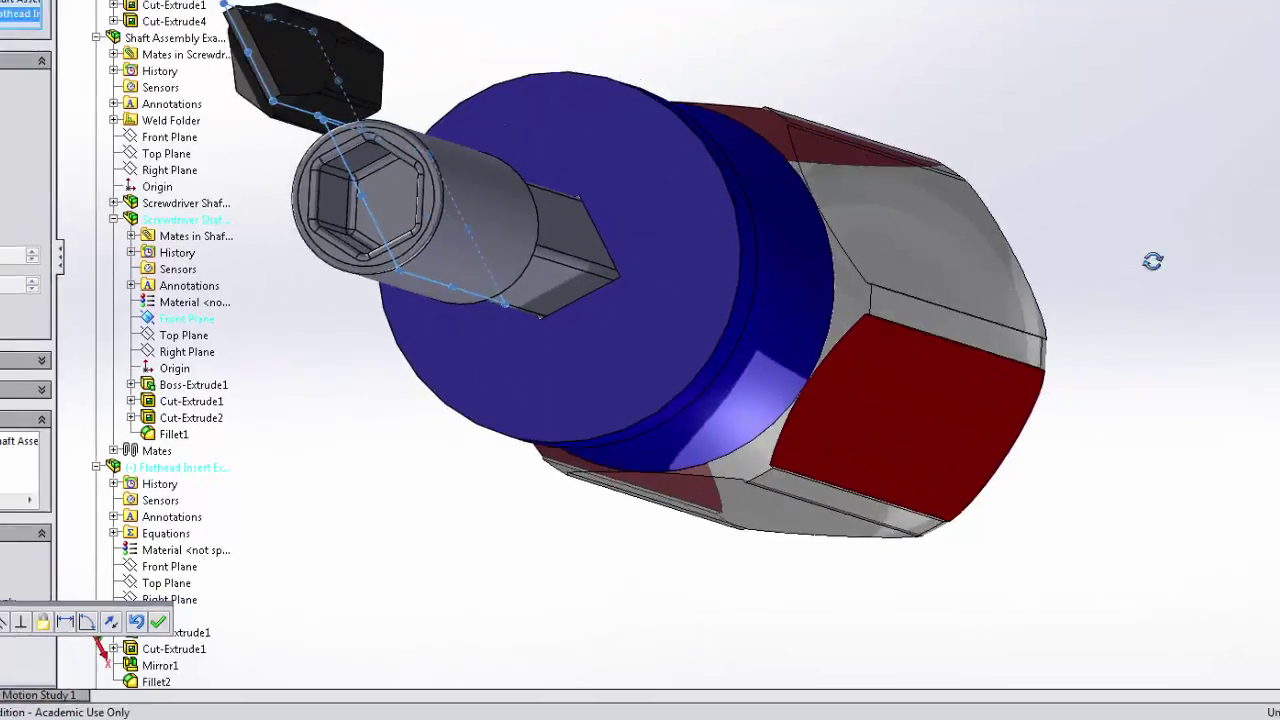
scroll(647, 413, "down", 3)
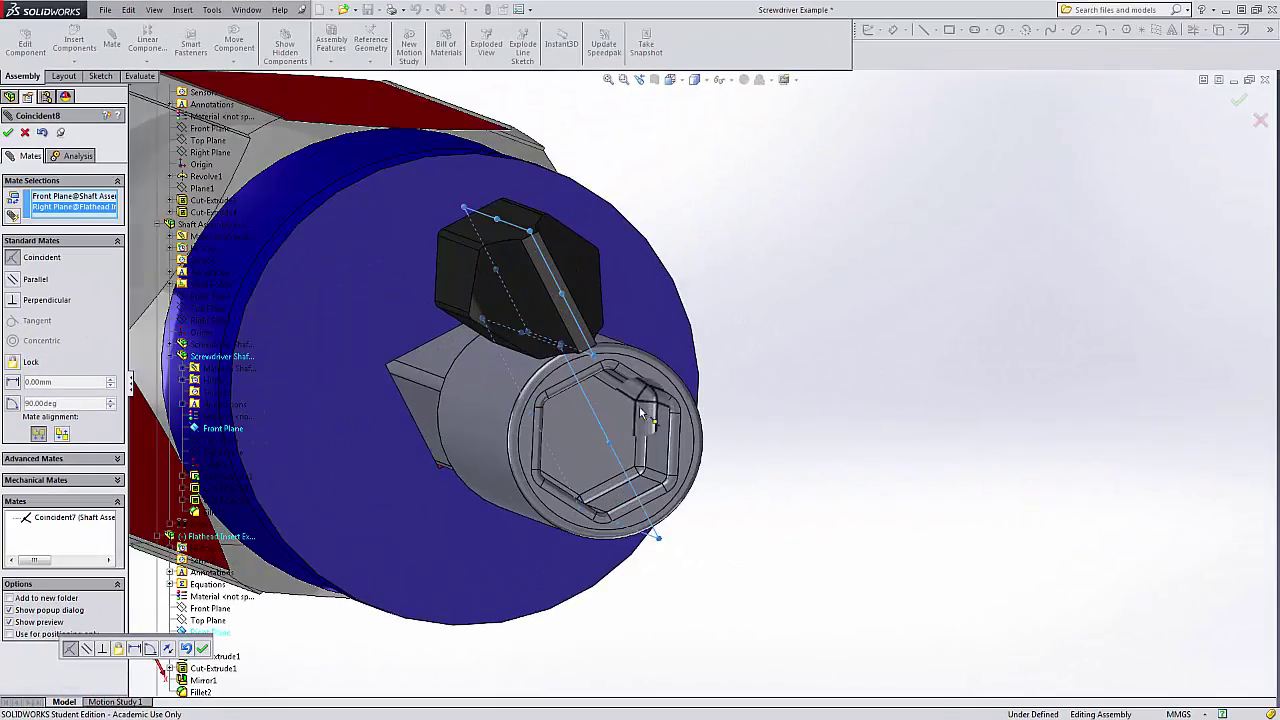
scroll(647, 413, "up", 3)
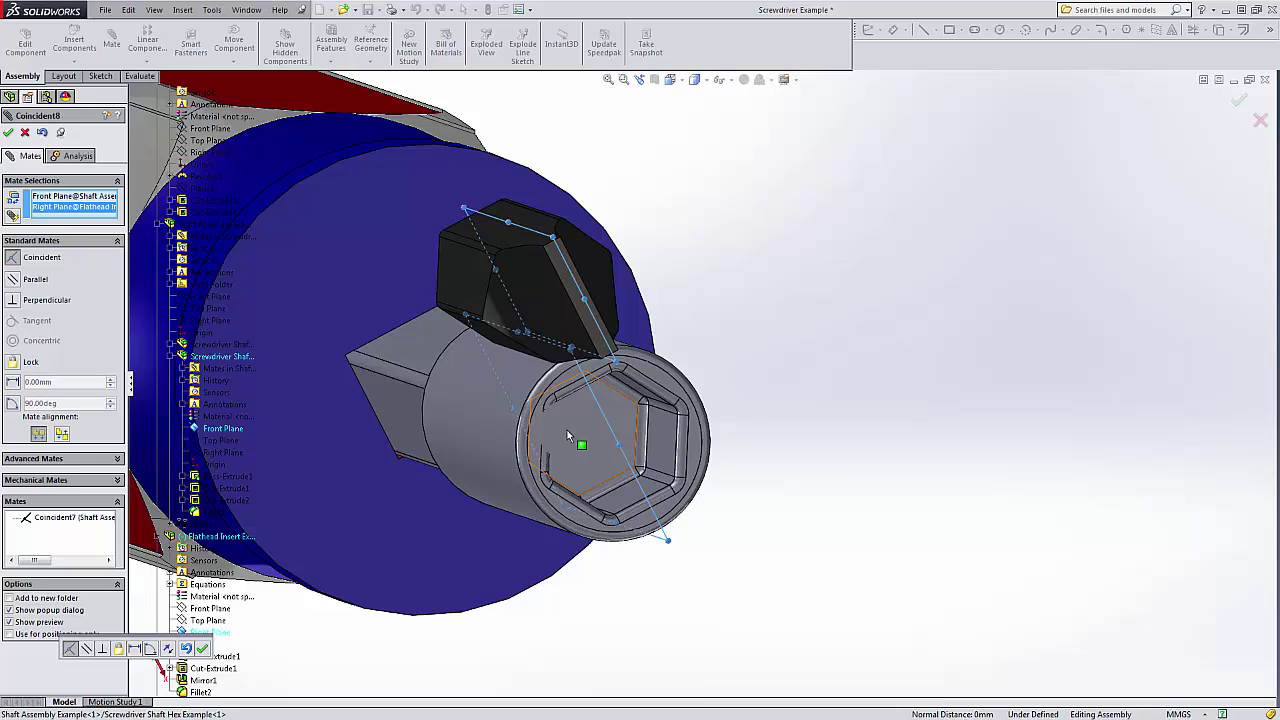
left_click(9, 133)
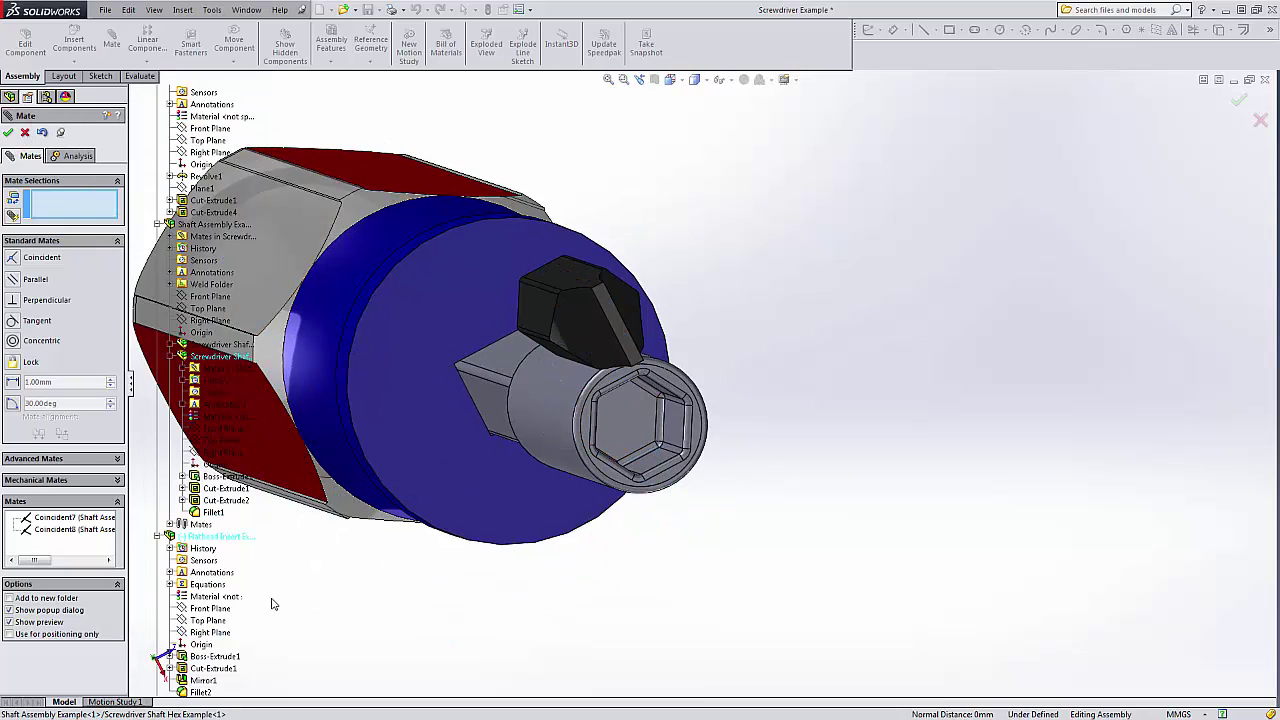
Mate the shaft's Top Plane coincident with the flathead insert's Front Plane (Coincident9)
left_click(225, 444)
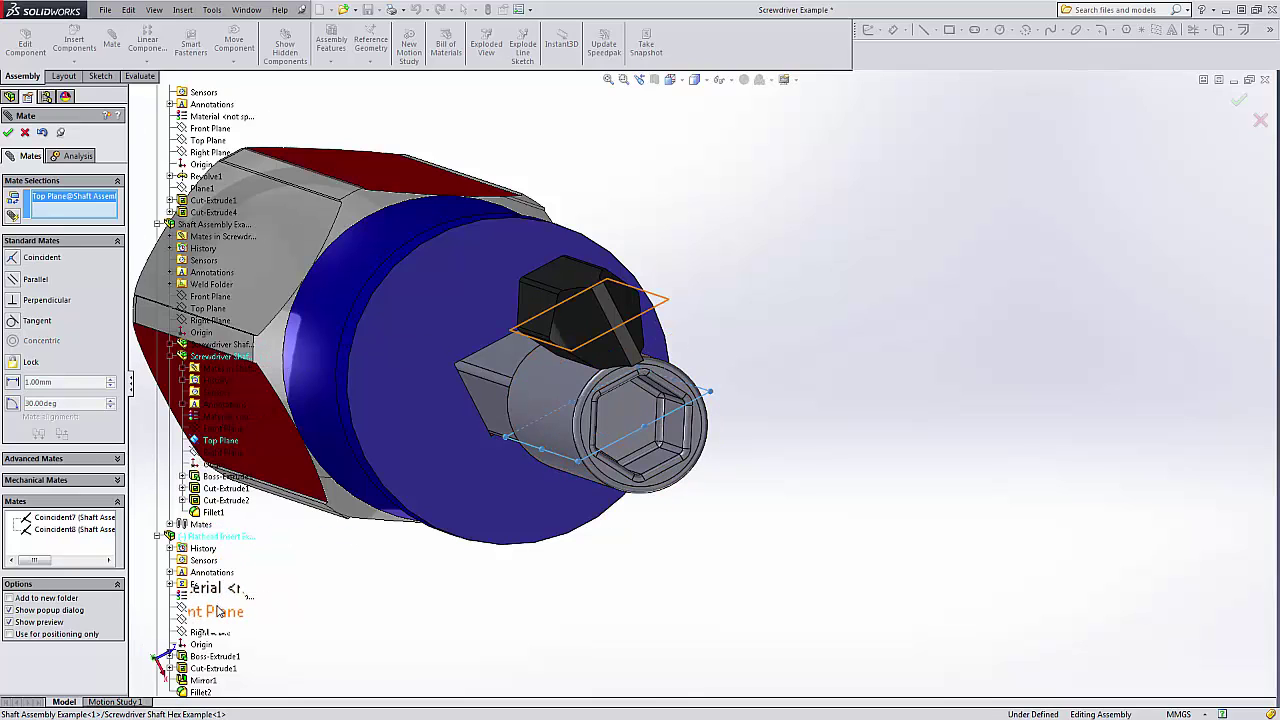
left_click(218, 611)
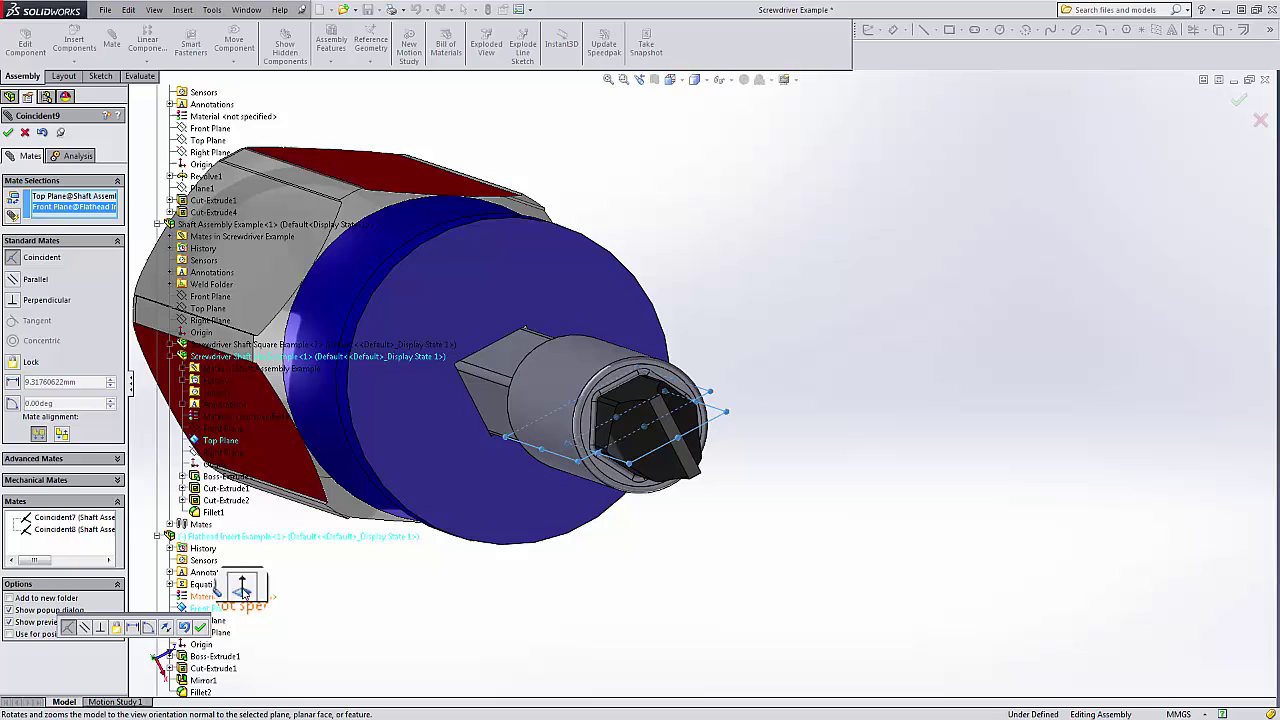
left_click(10, 133)
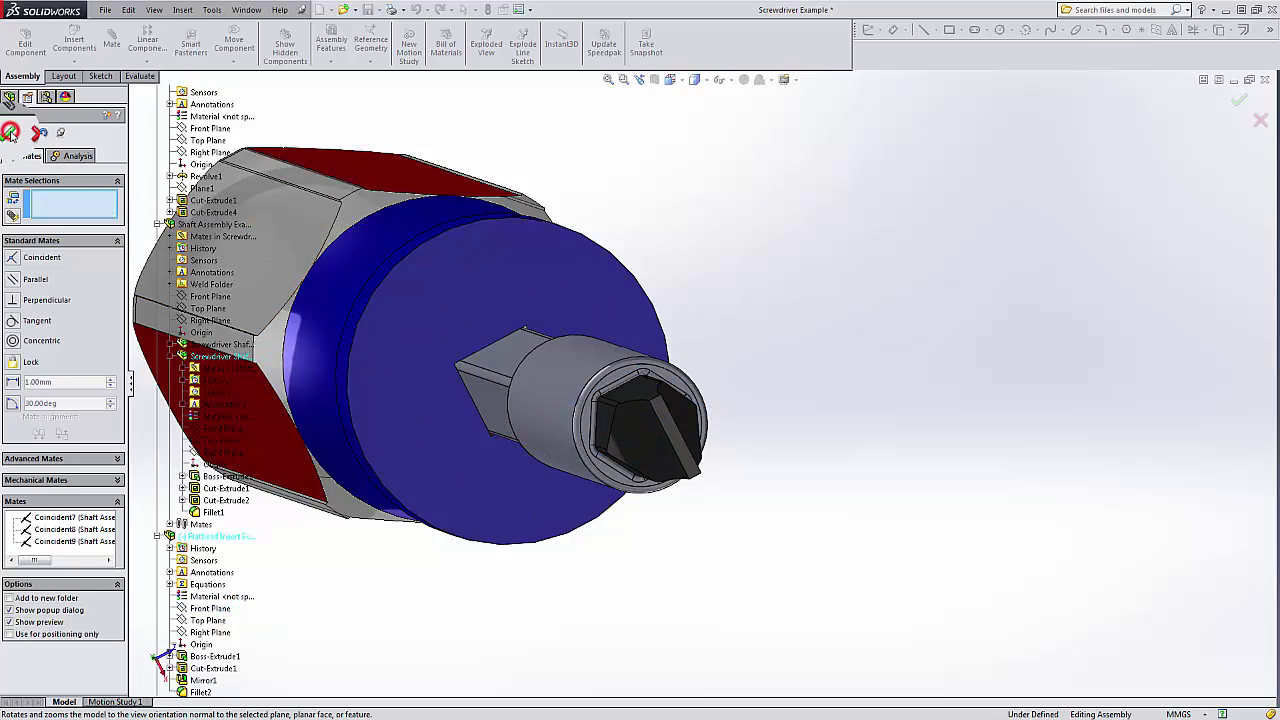
left_click(27, 133)
scroll(503, 366, "up", 3)
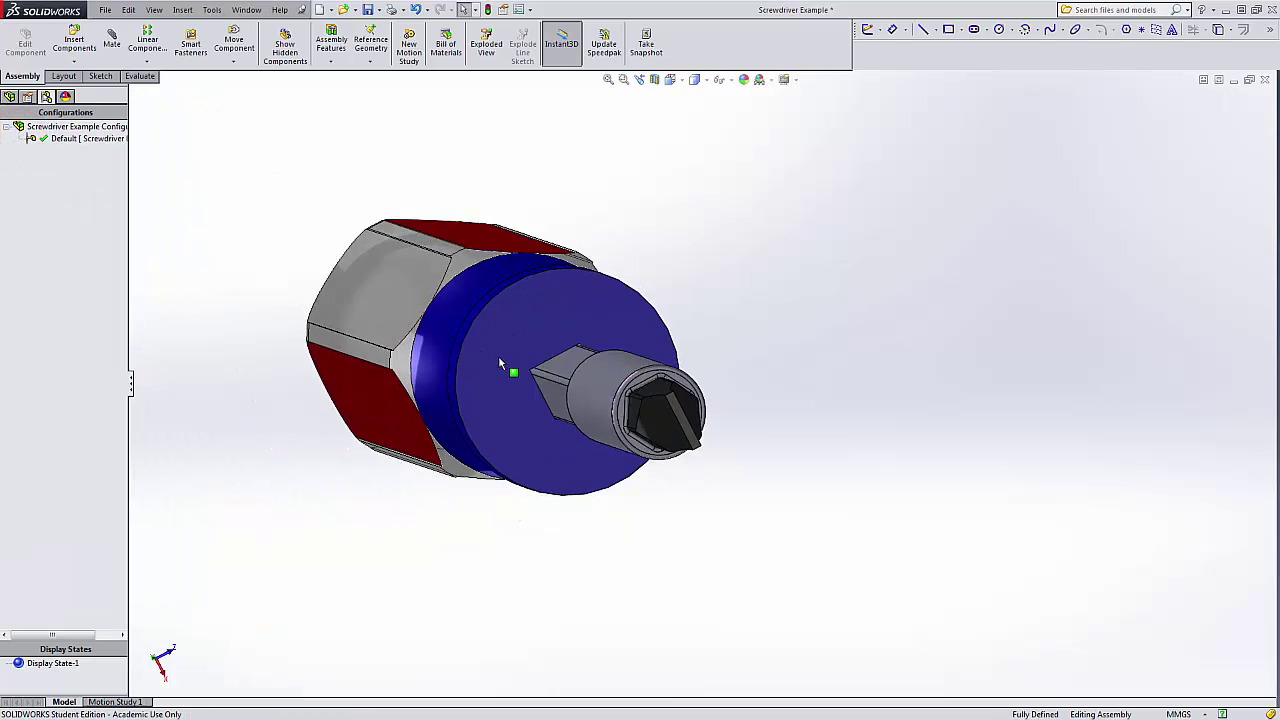
middle_click_drag(503, 366, 565, 423)
scroll(852, 557, "down", 6)
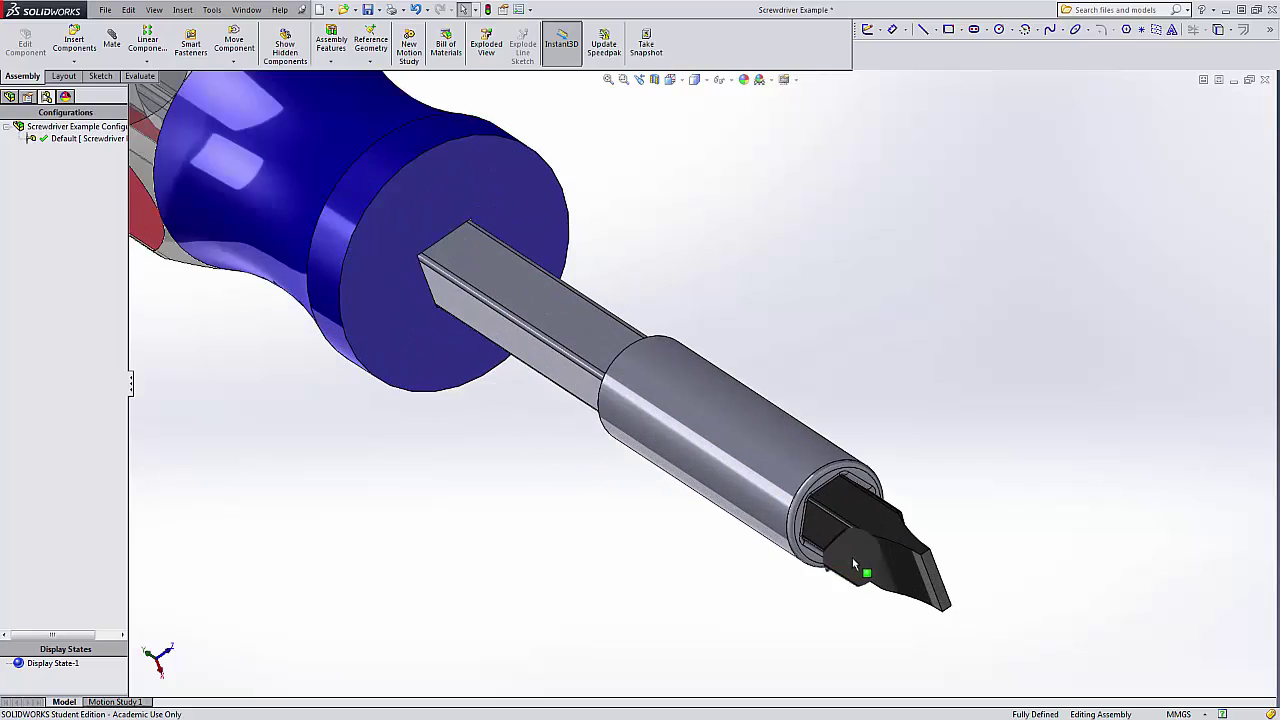
middle_click_drag(848, 478, 868, 587)
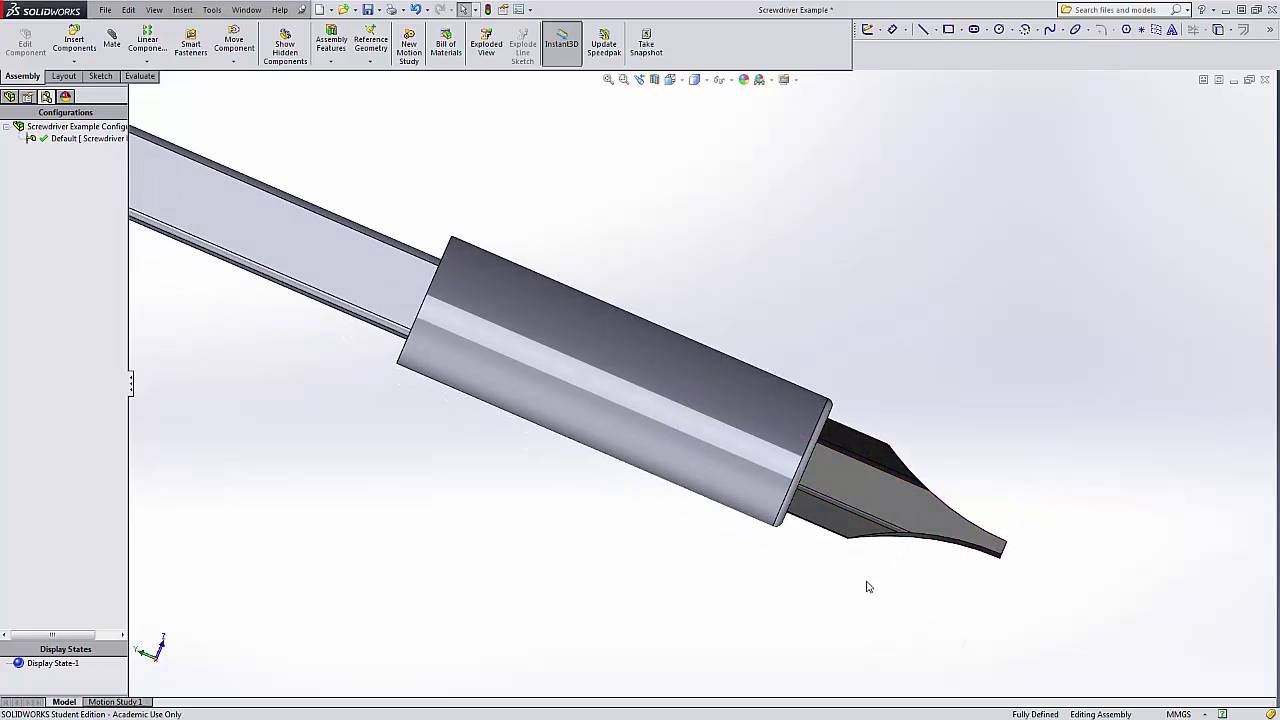
left_click(655, 80)
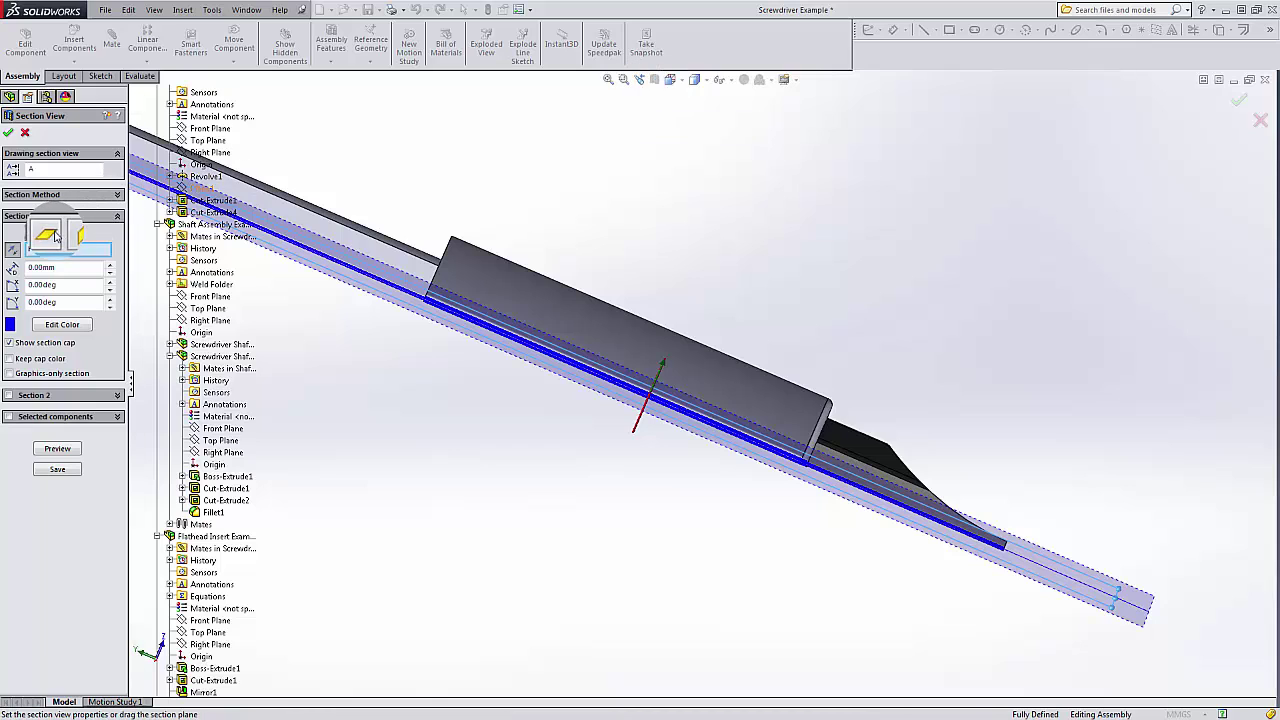
left_click(50, 232)
left_click(68, 232)
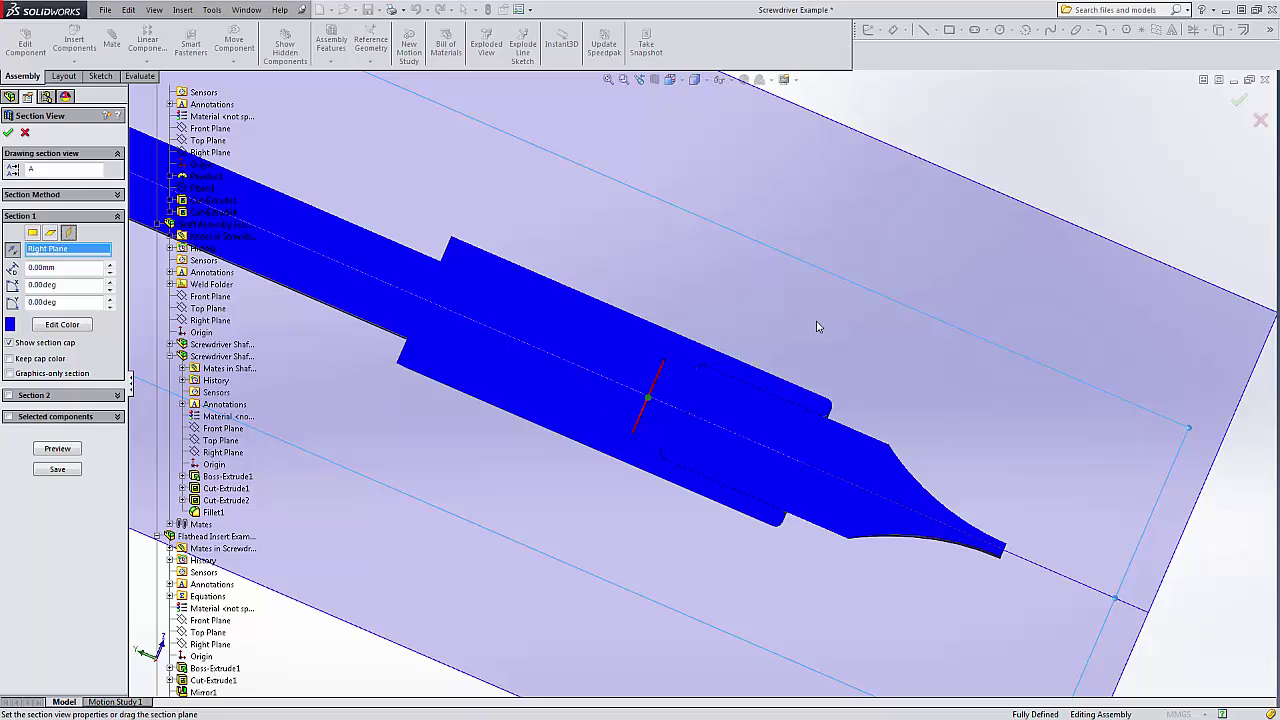
middle_click_drag(817, 327, 766, 374)
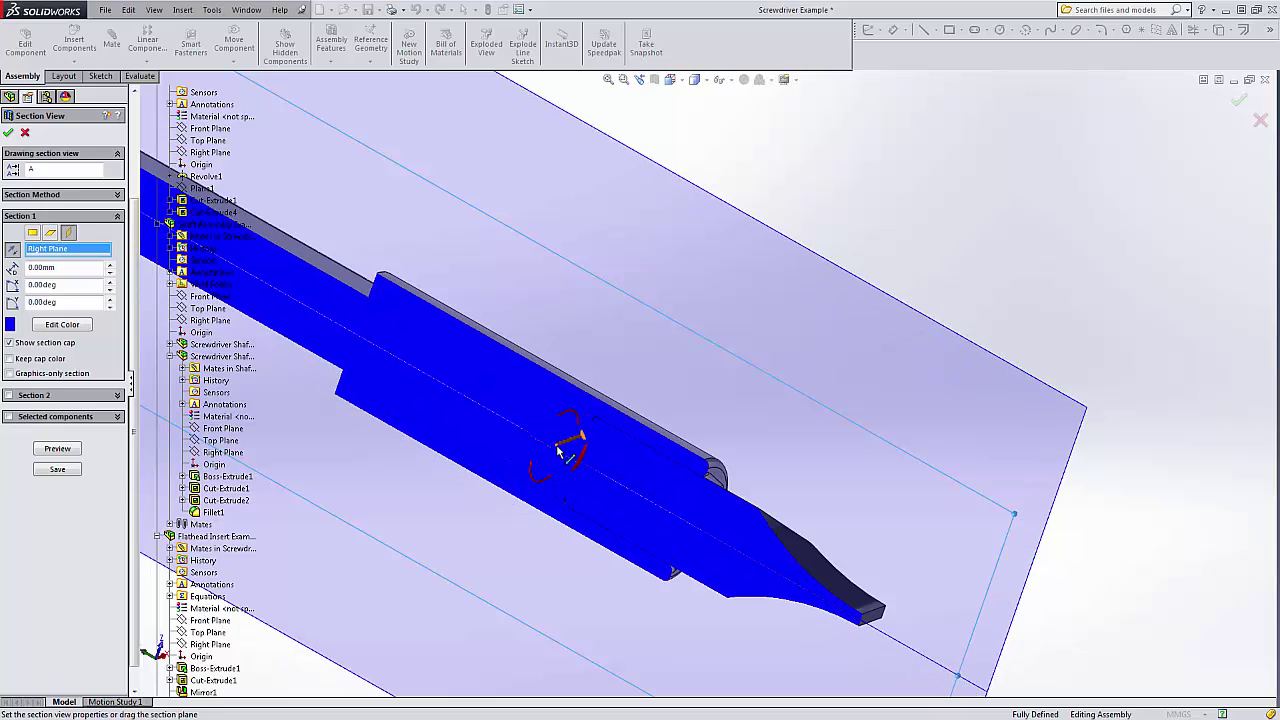
left_click_drag(560, 452, 577, 441)
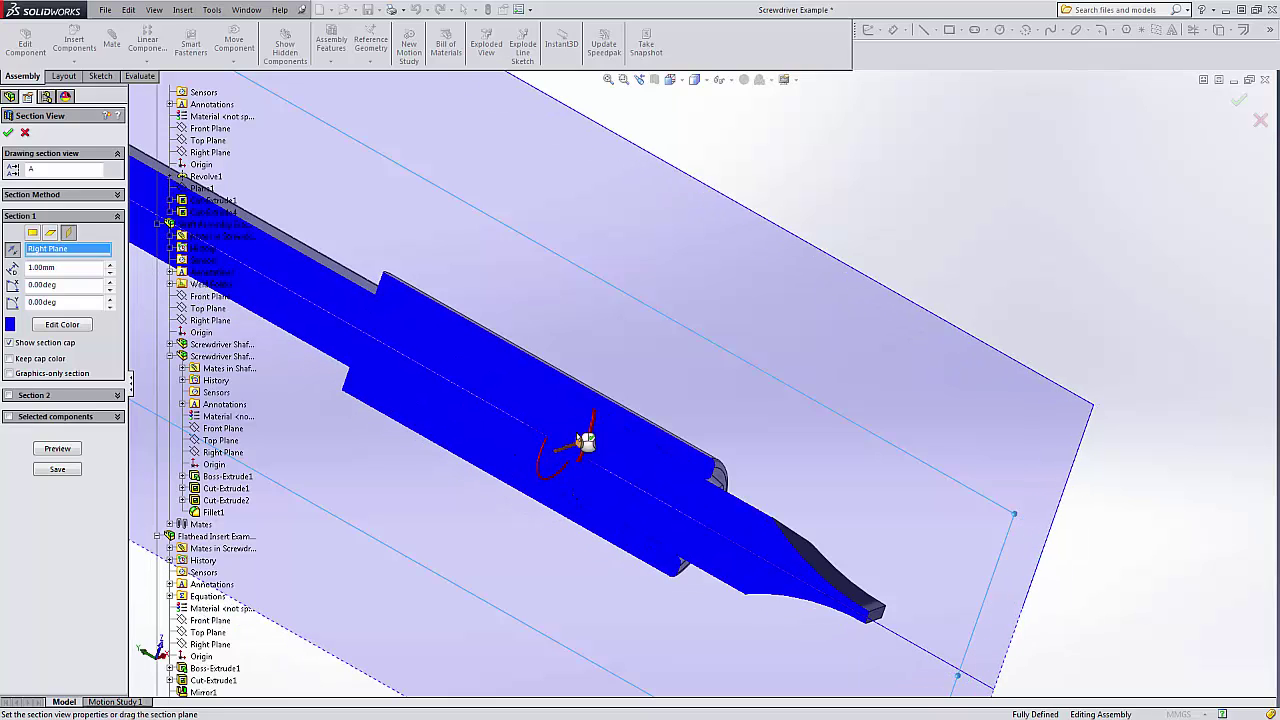
scroll(633, 470, "down", 5)
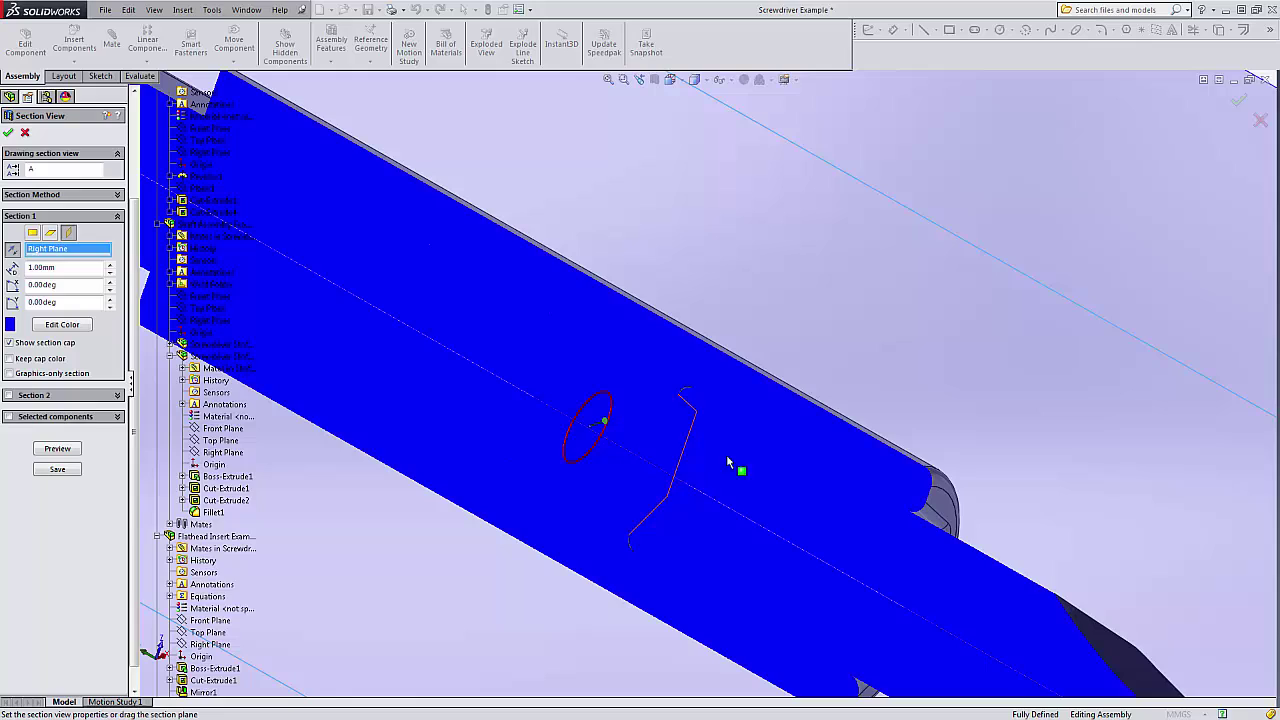
scroll(750, 490, "up", 5)
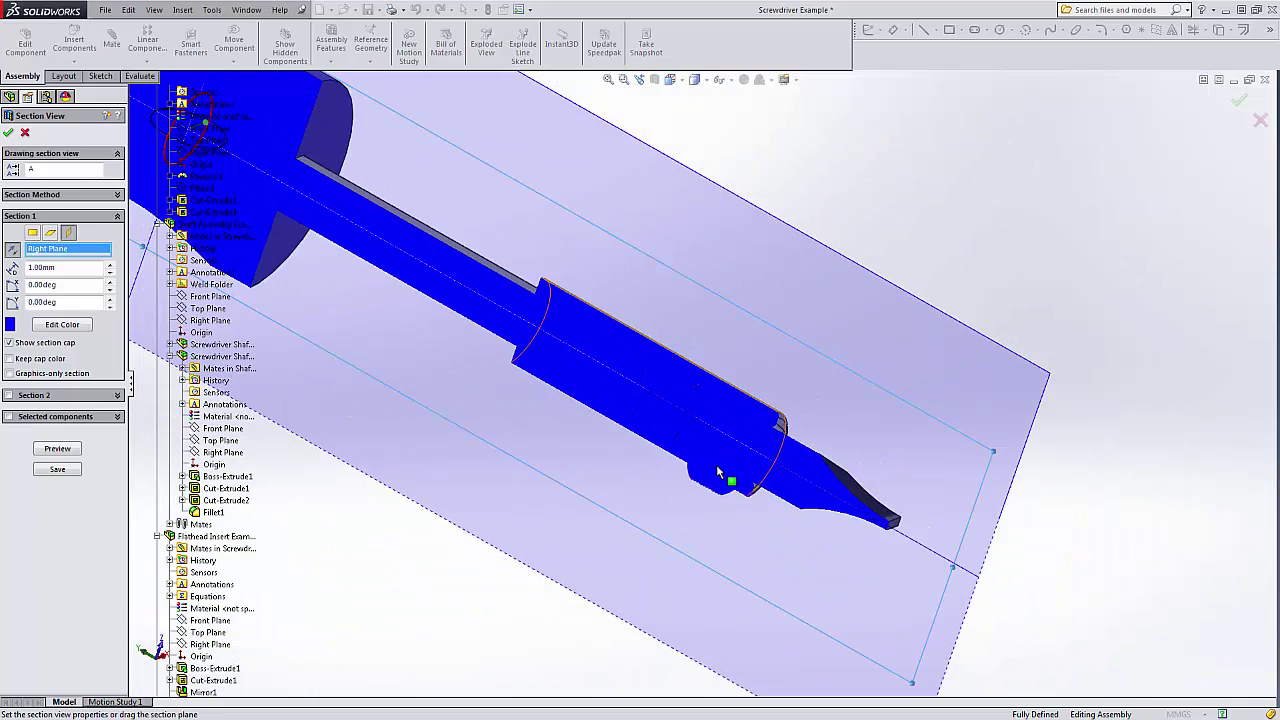
middle_click_drag(717, 472, 718, 352)
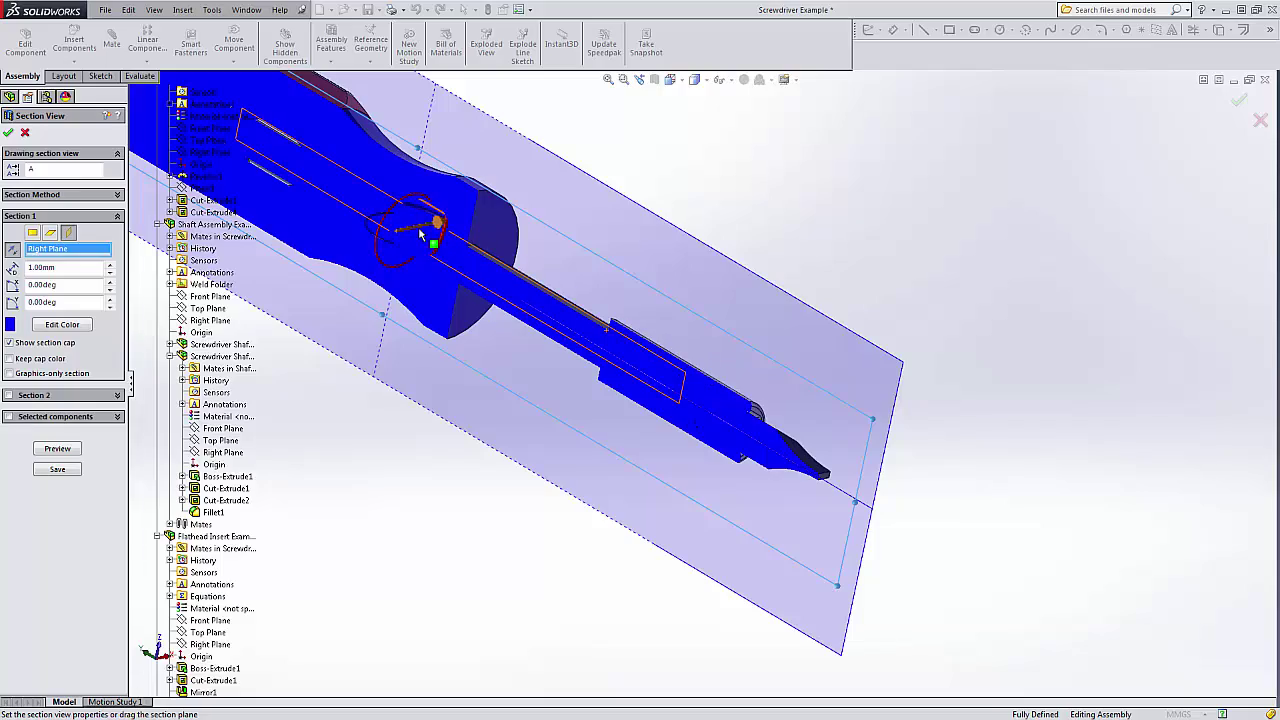
left_click_drag(421, 234, 418, 241)
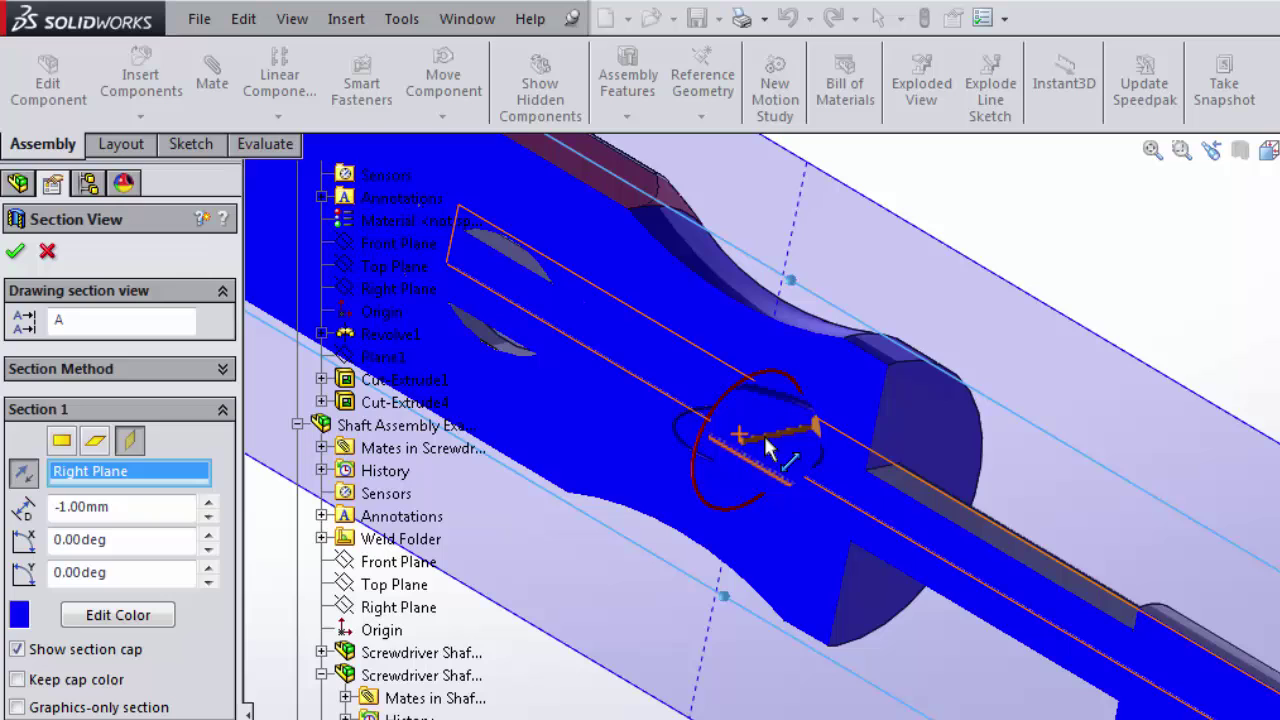
left_click(755, 445)
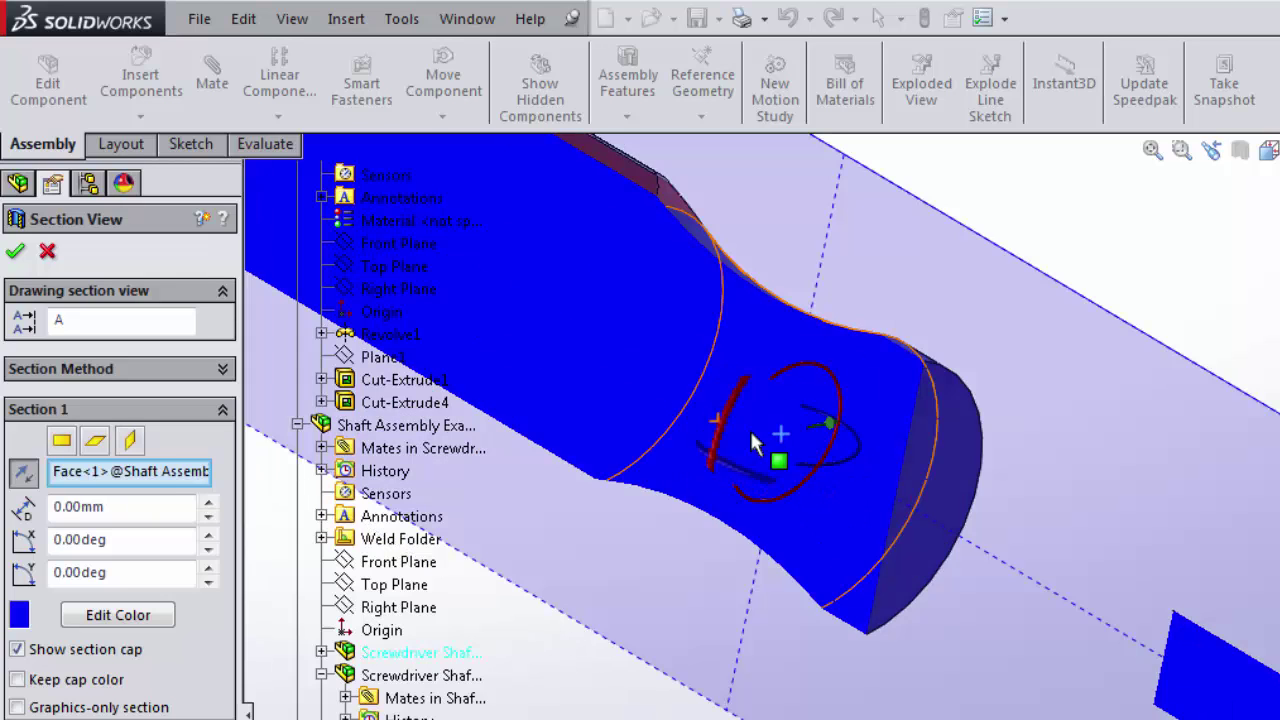
left_click(980, 500)
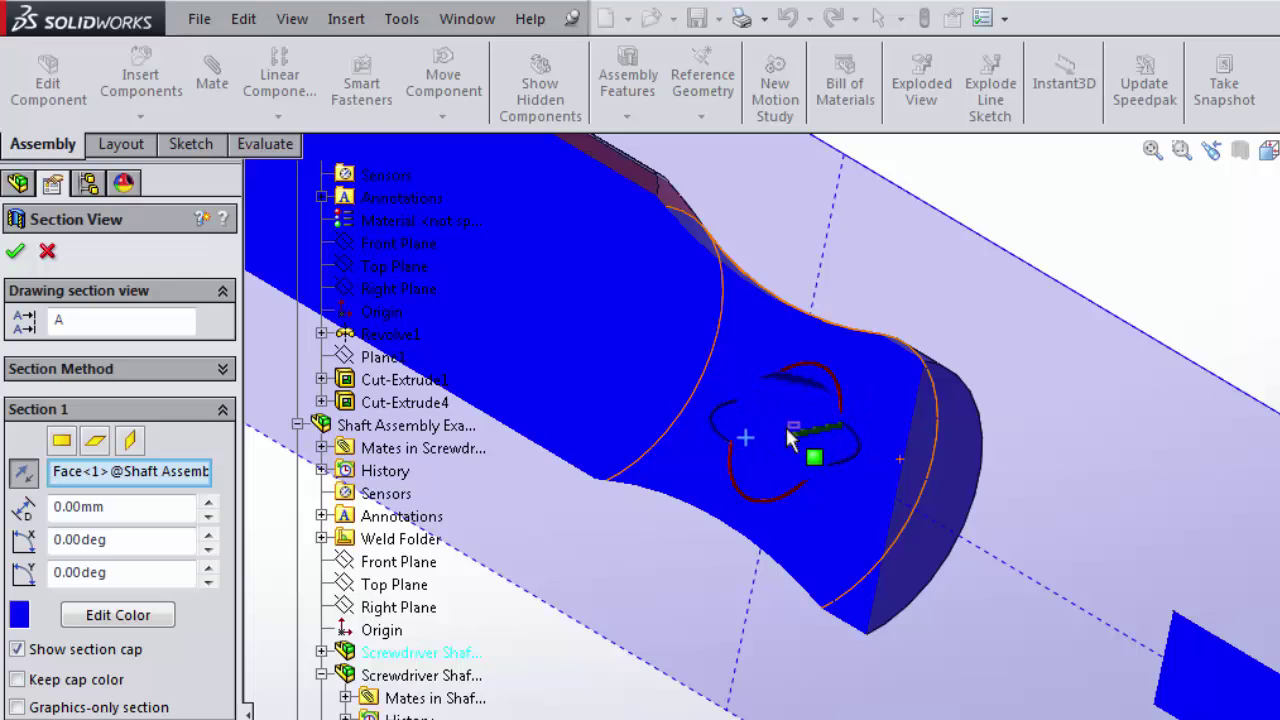
left_click(763, 435)
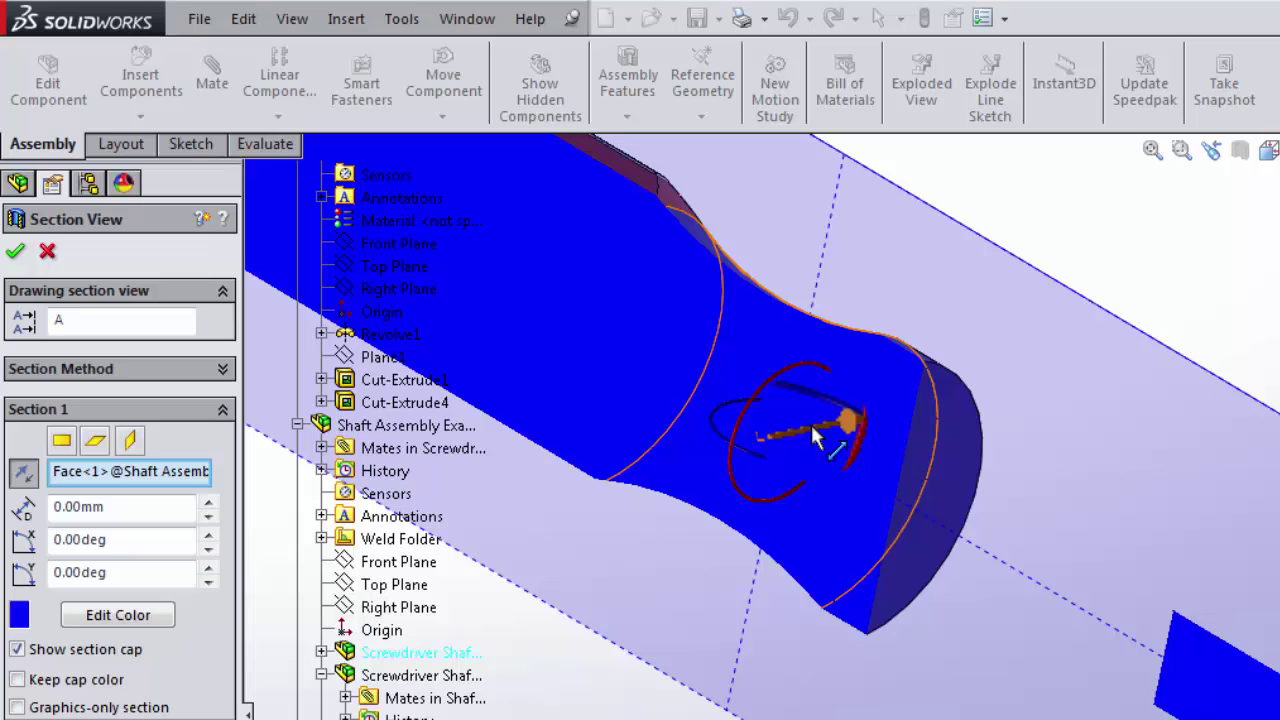
left_click_drag(815, 437, 779, 472)
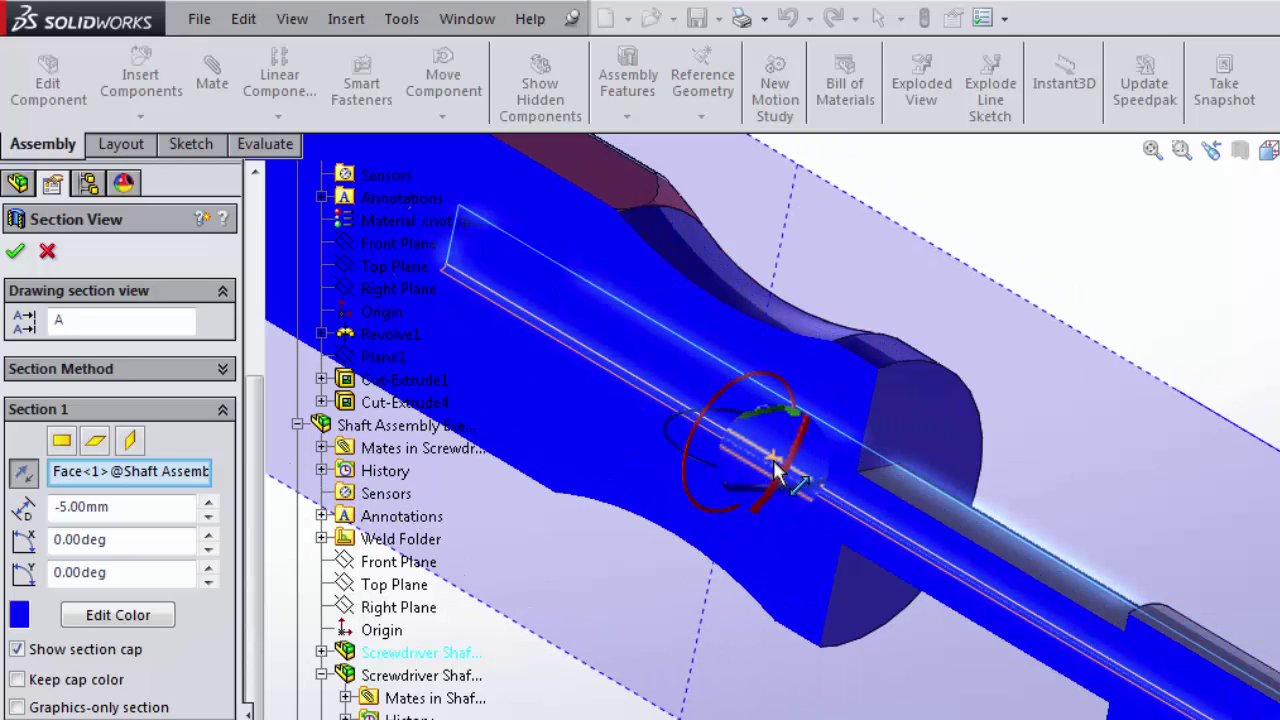
left_click(62, 441)
left_click(100, 439)
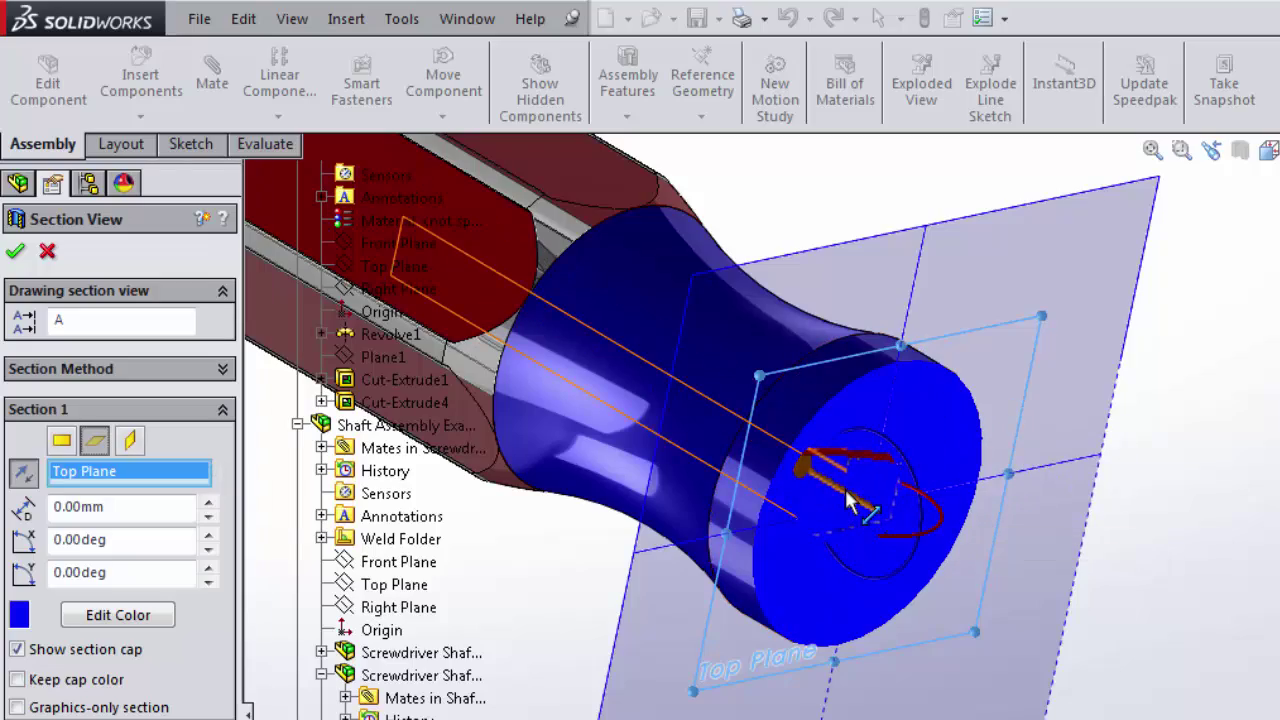
left_click_drag(848, 500, 1142, 687)
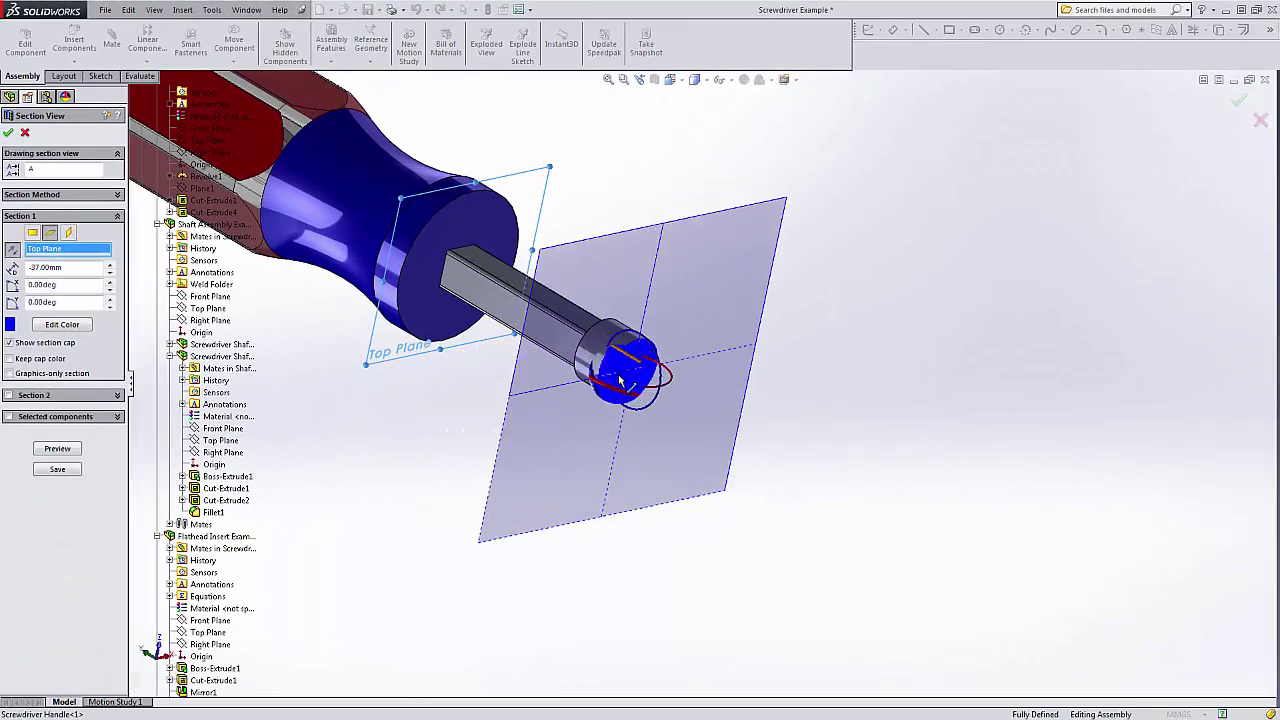
left_click_drag(647, 410, 565, 330)
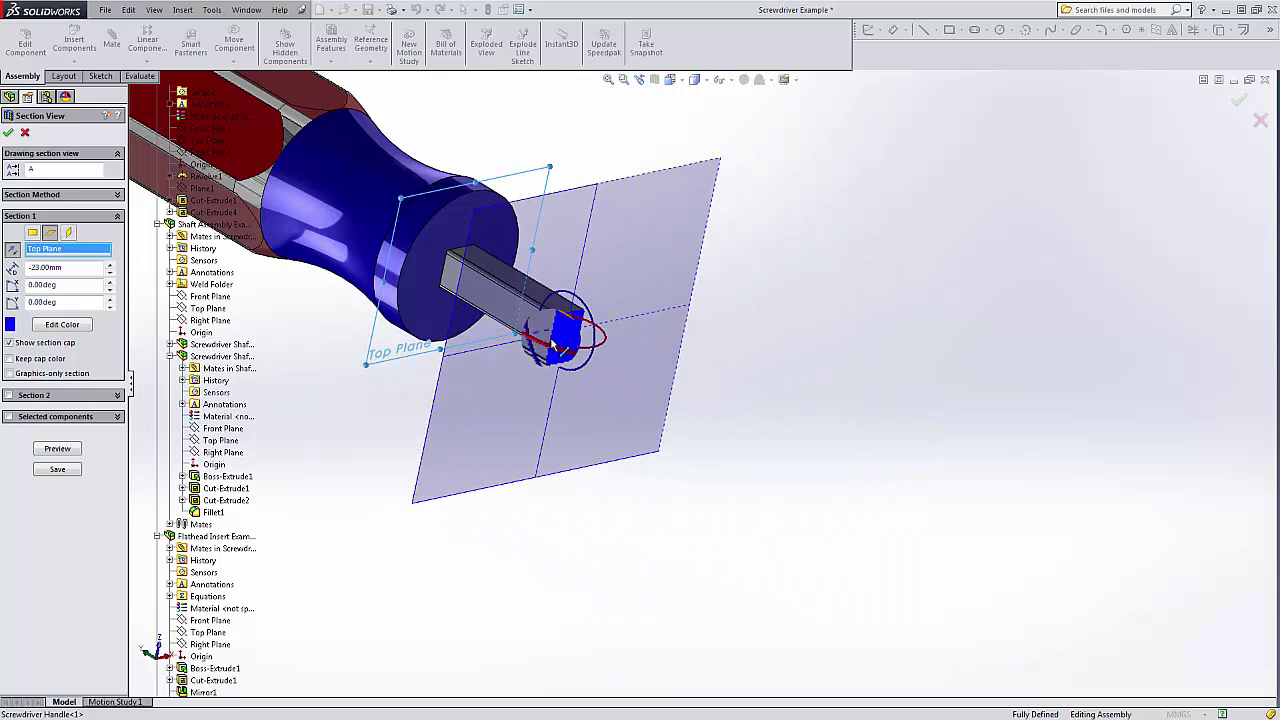
Close the section view and save the screwdriver assembly with the flathead insert mated
left_click(15, 131)
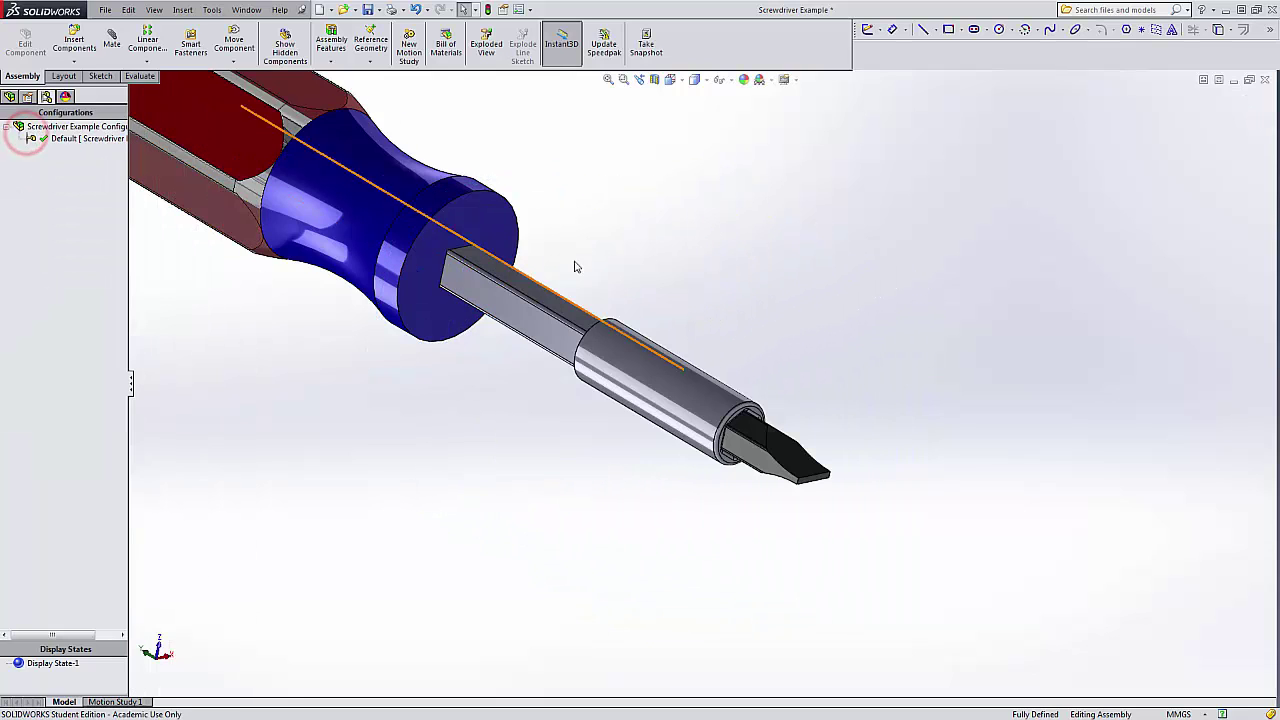
scroll(739, 326, "up", 3)
scroll(587, 221, "down", 2)
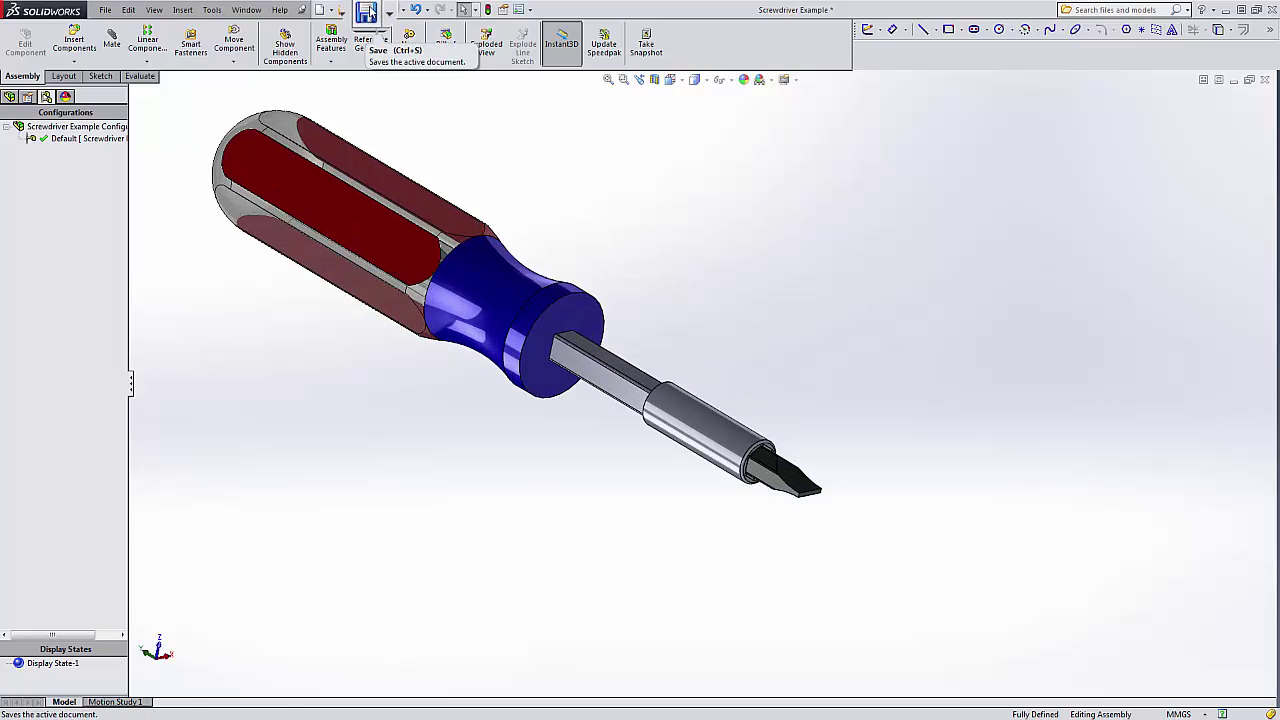
left_click(367, 10)
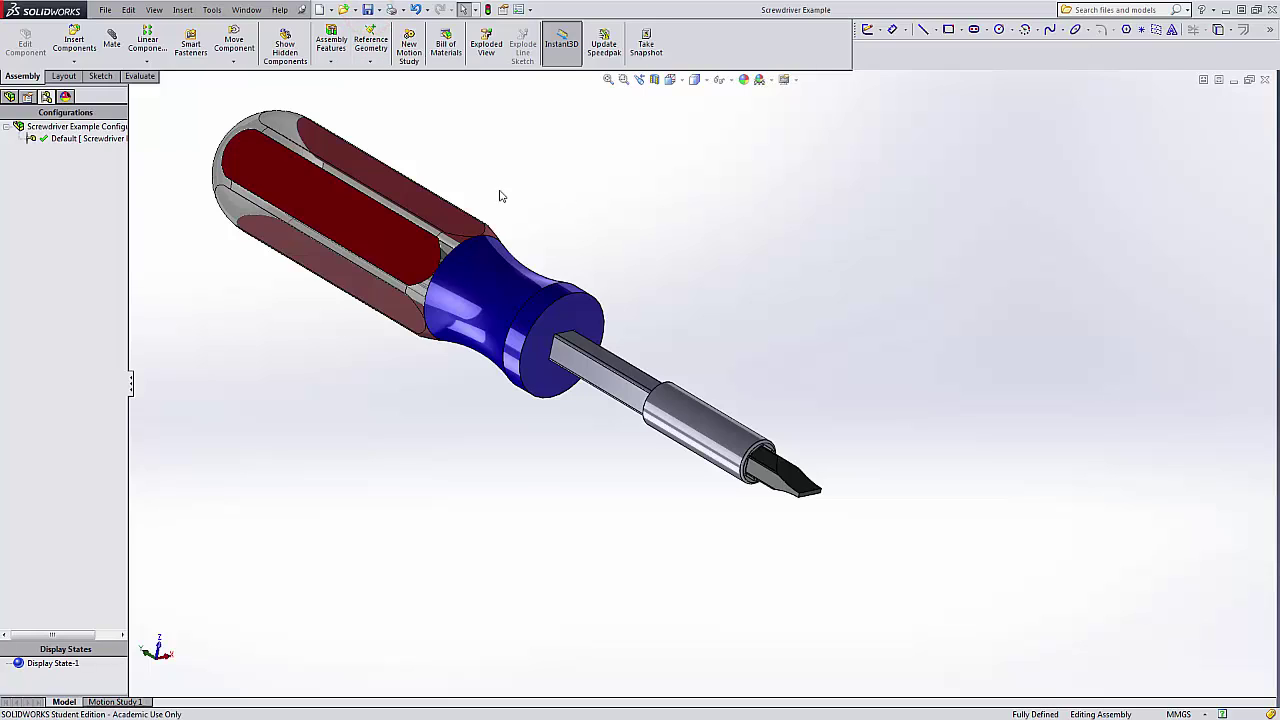
left_click_drag(643, 439, 815, 407)
Add a new assembly configuration named 'Flat Head' via Add Configuration
key("f")
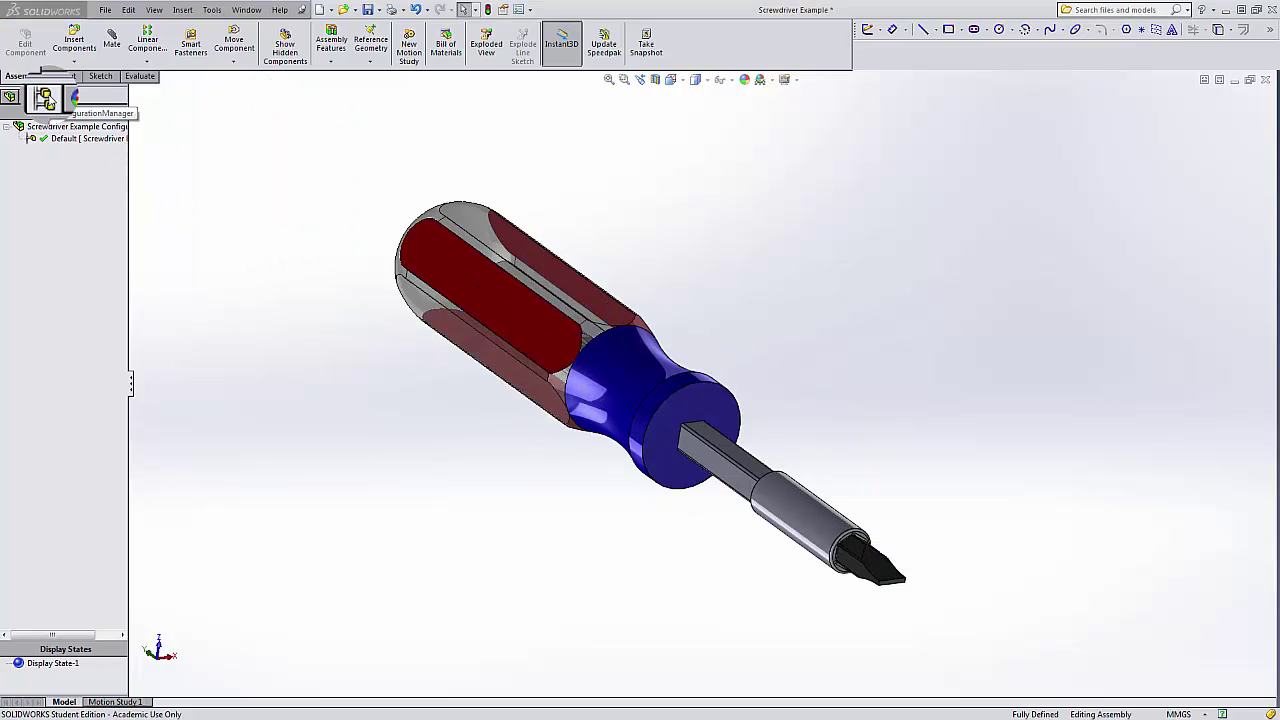
left_click(40, 127)
right_click(54, 128)
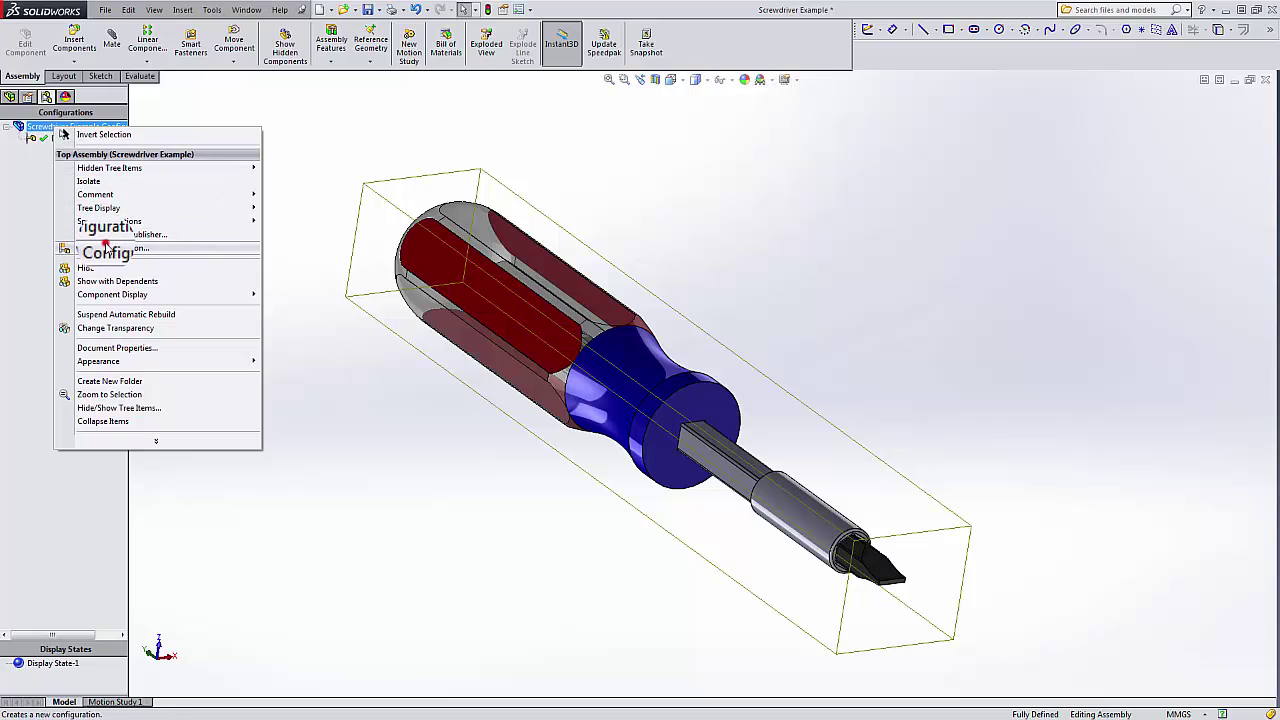
left_click(107, 247)
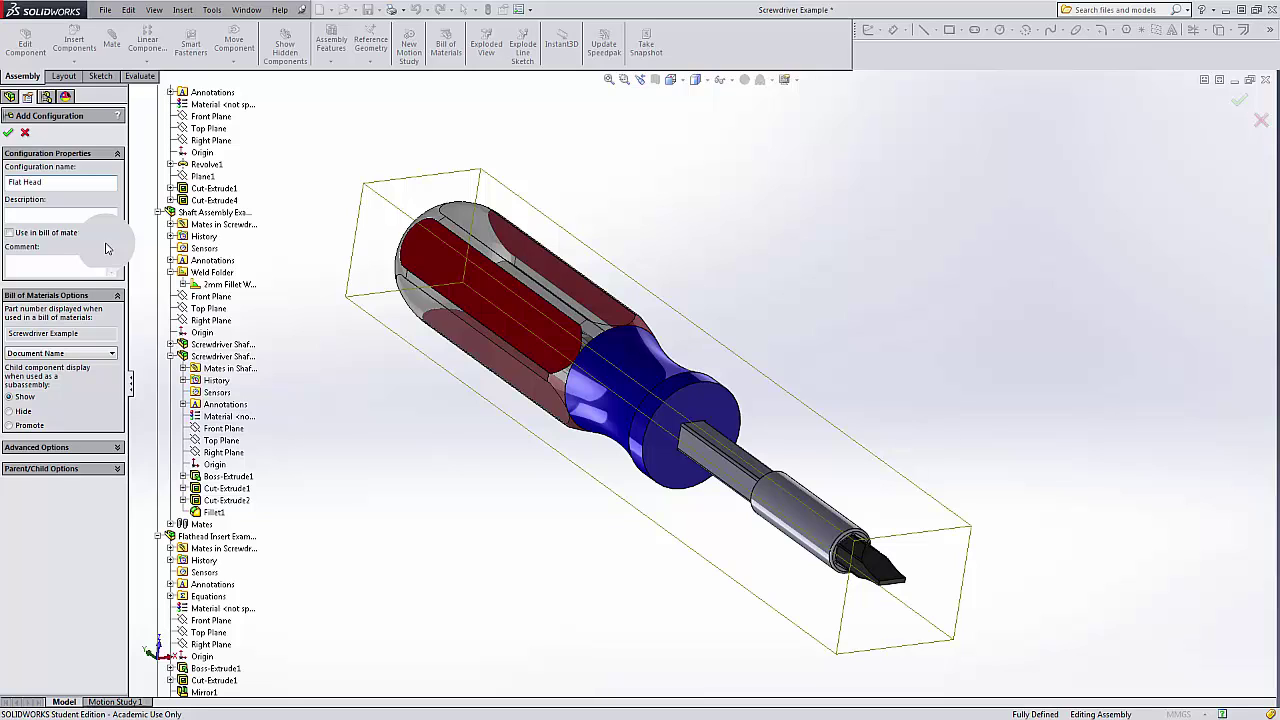
left_click(12, 133)
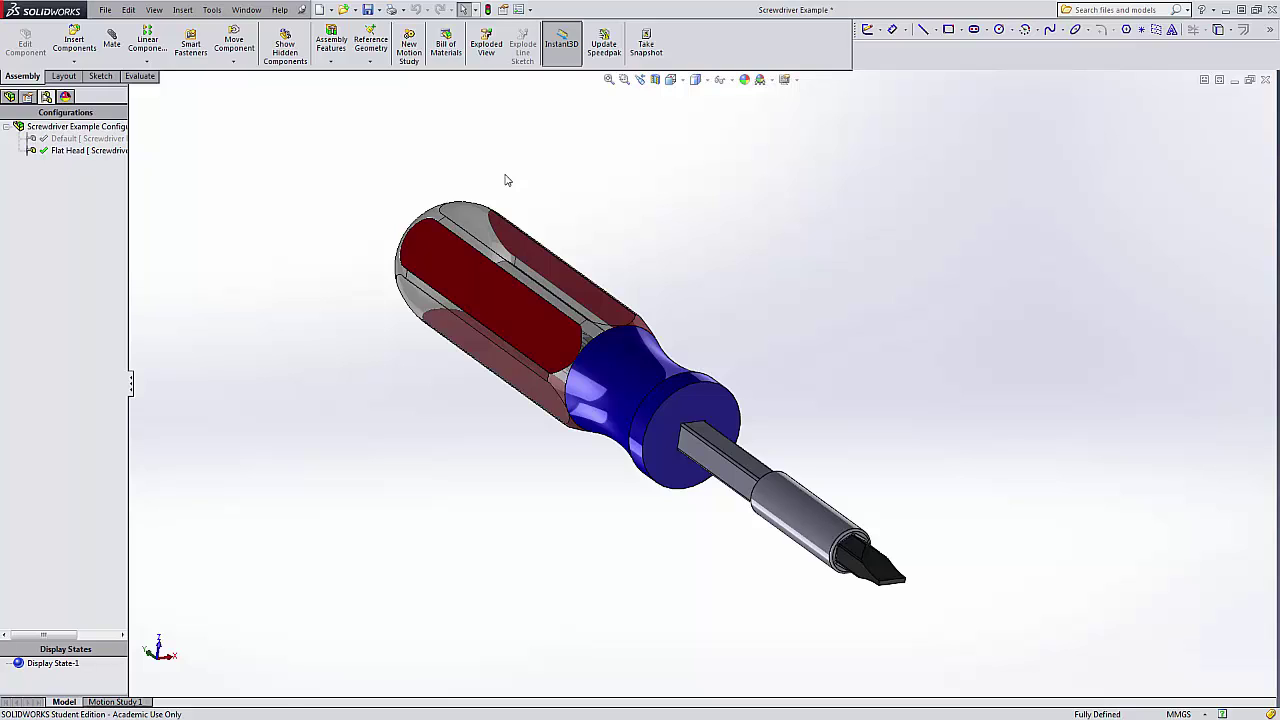
Suppress the flathead insert in the Default configuration using Configure Component
left_click(82, 141)
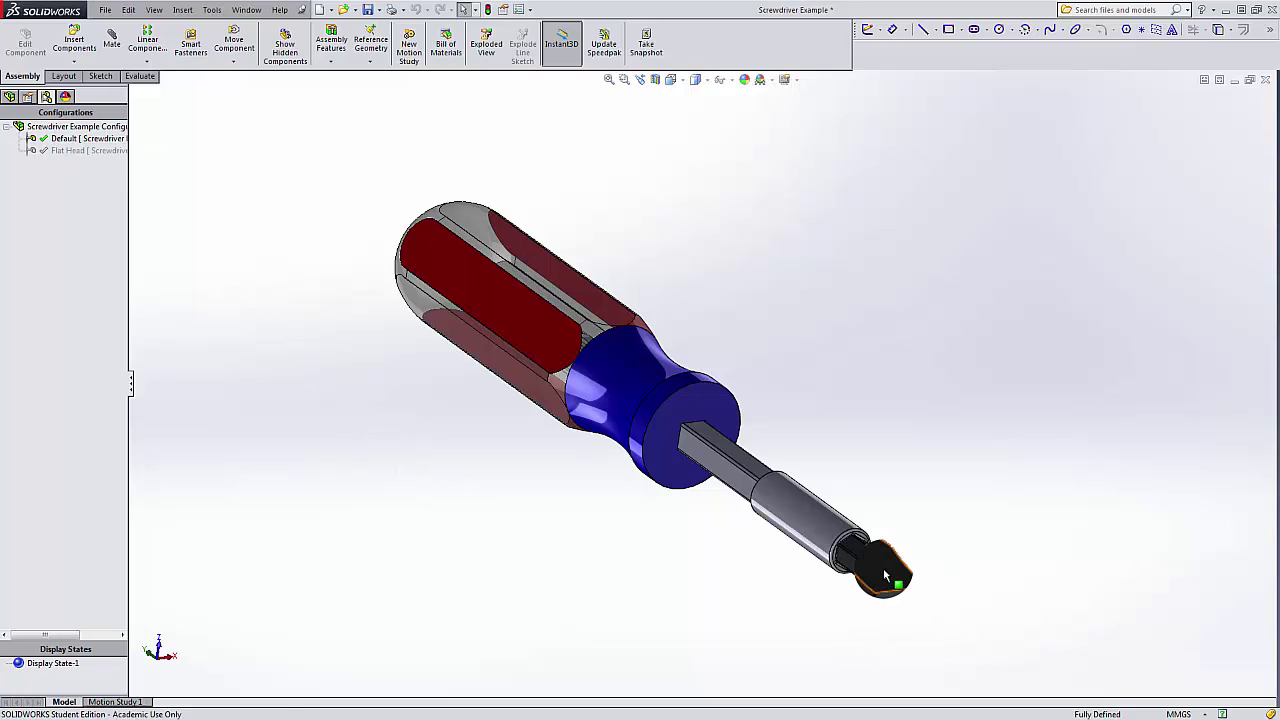
left_click(879, 566)
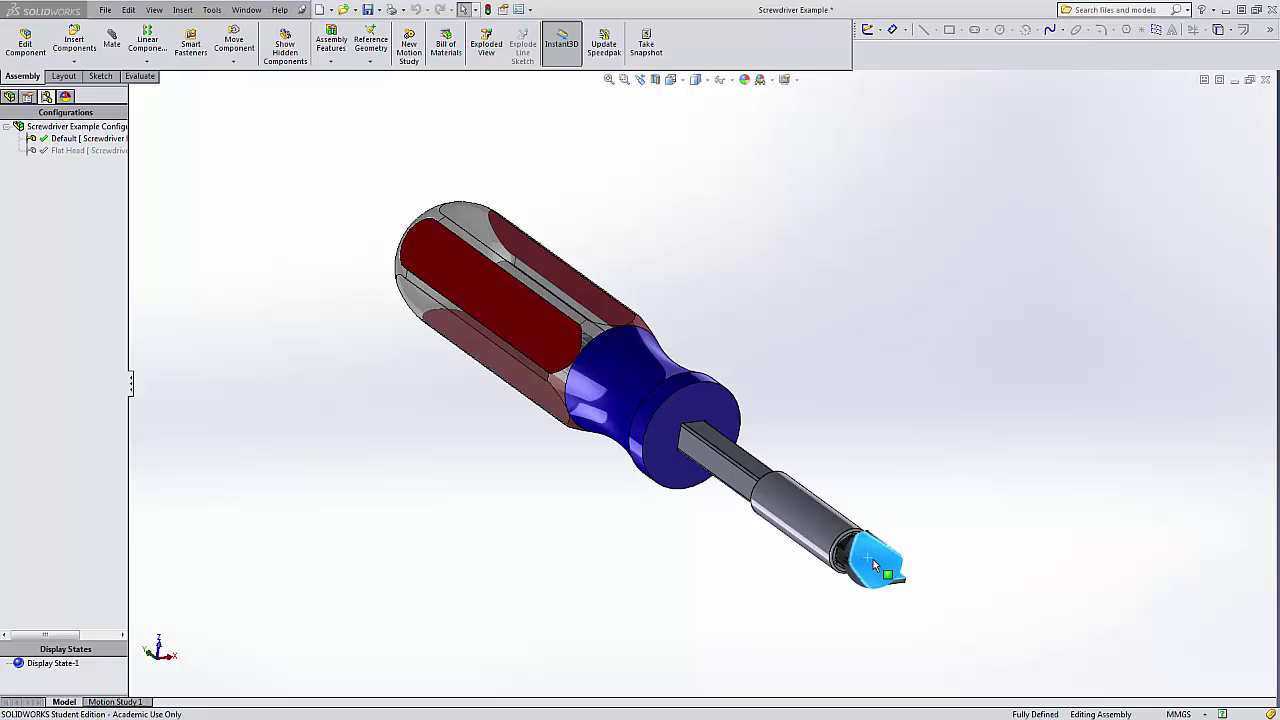
right_click(874, 558)
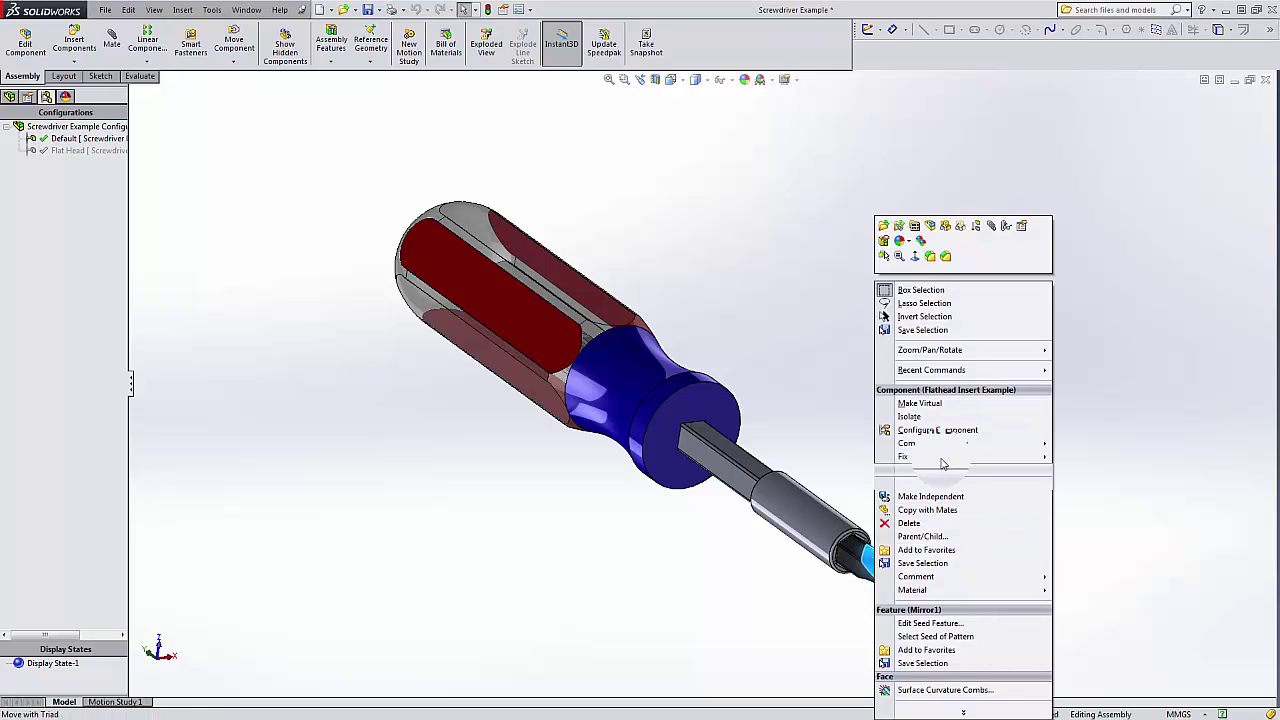
left_click(940, 429)
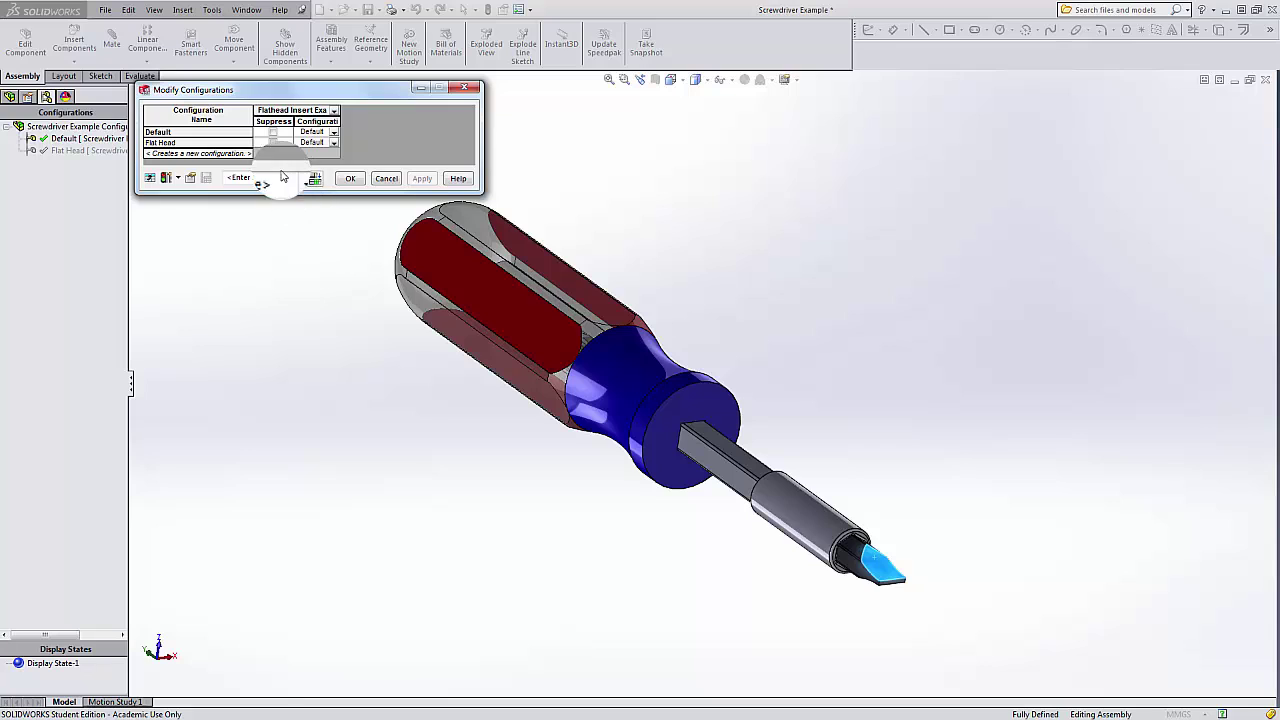
left_click(273, 134)
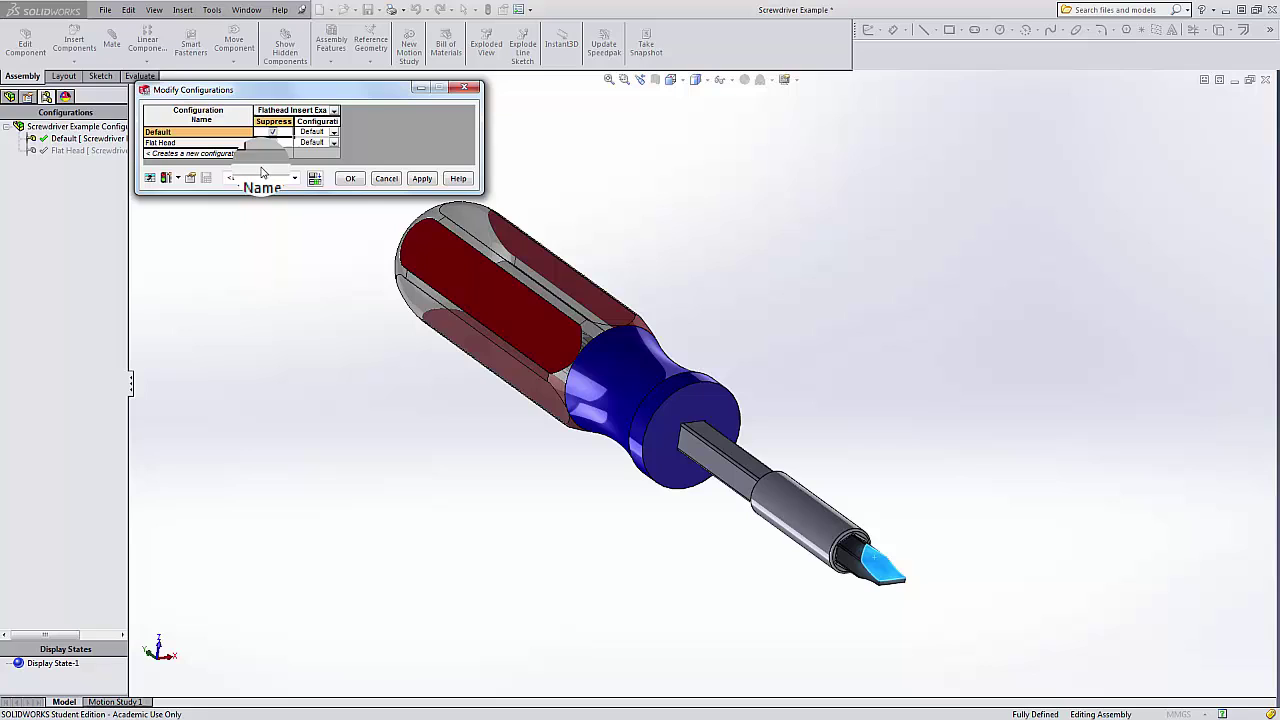
left_click(424, 180)
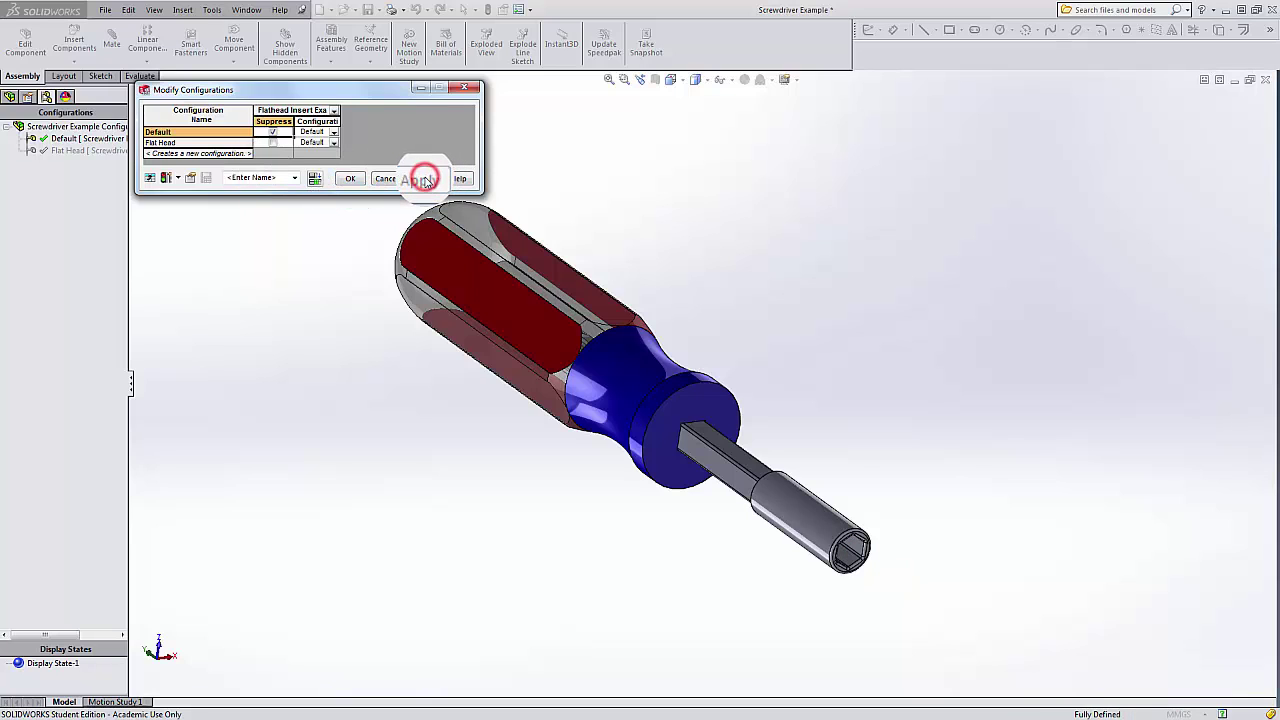
left_click(350, 179)
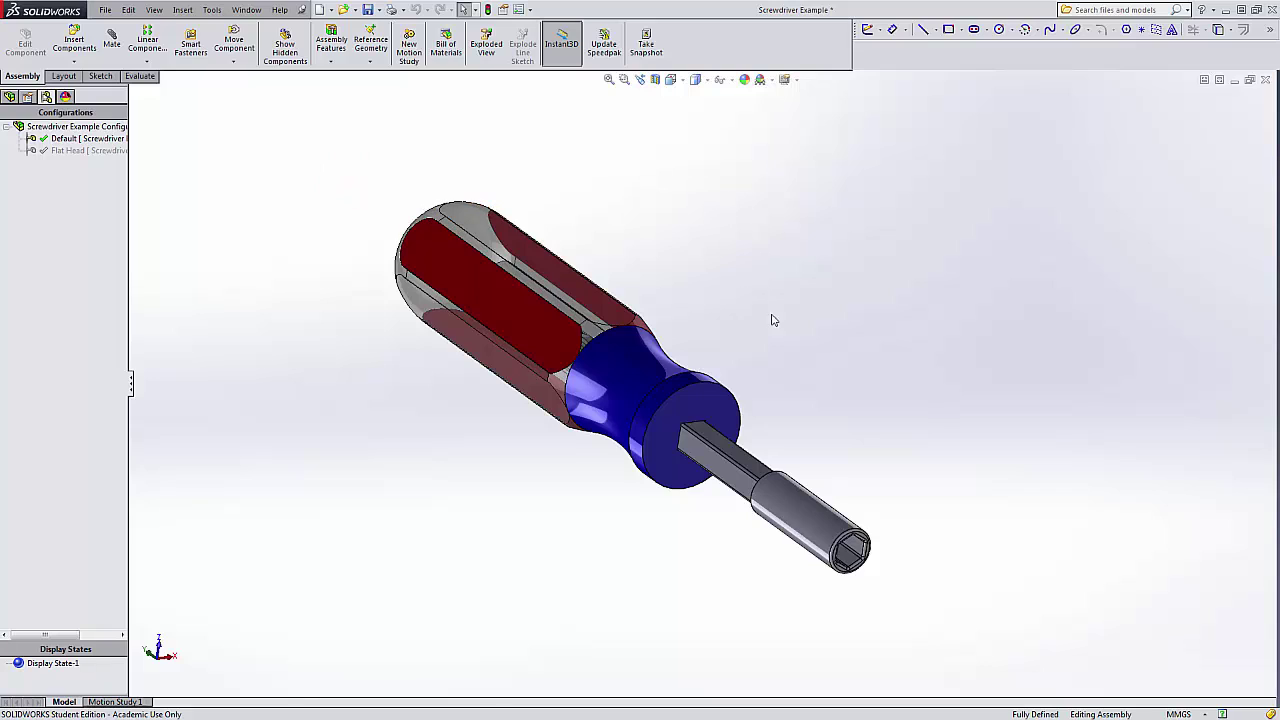
Activate the Flat Head configuration to show the fitted flathead insert
left_click(99, 140)
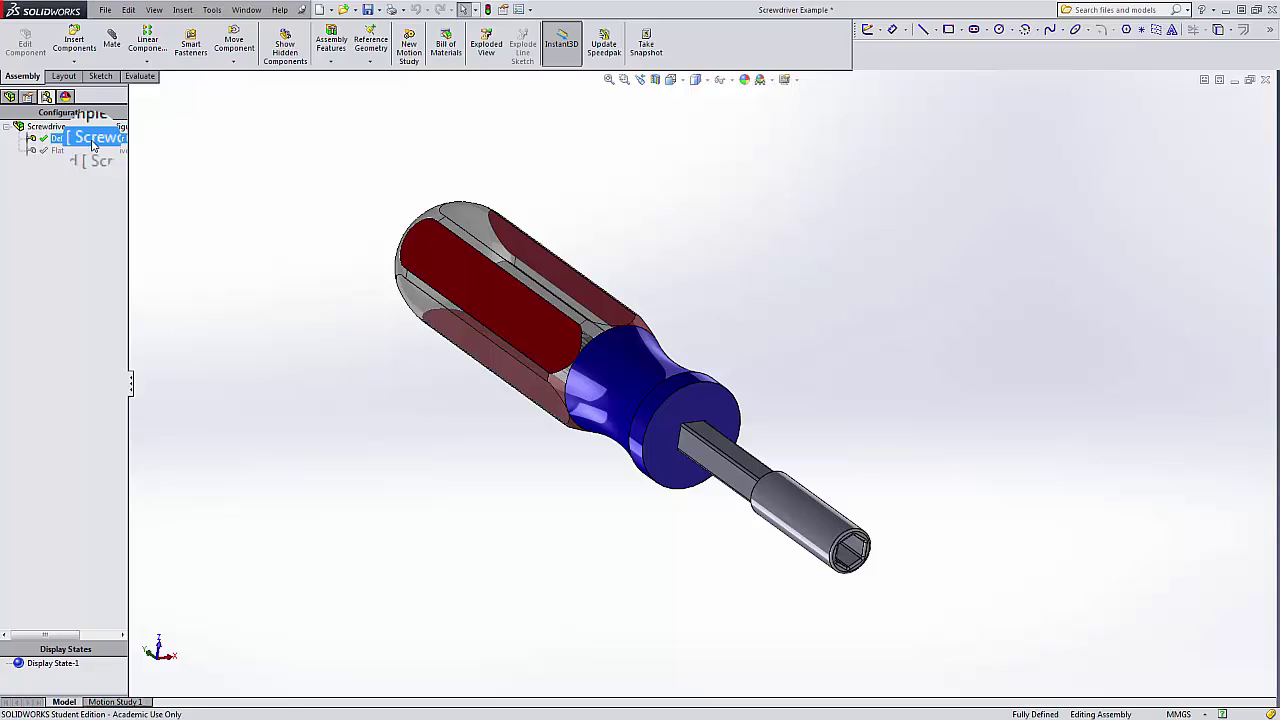
left_click(344, 316)
double_click(60, 150)
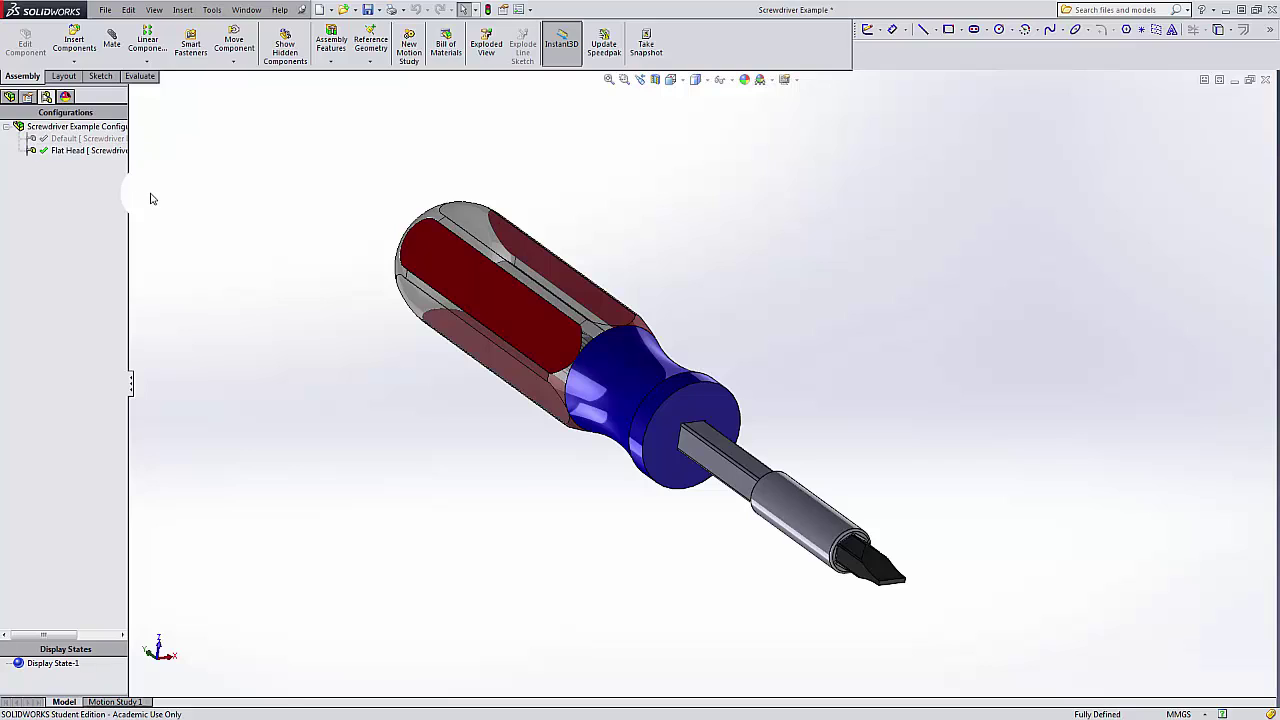
Switch to Default and place the Phillips Insert Example part beside the screwdriver
double_click(79, 140)
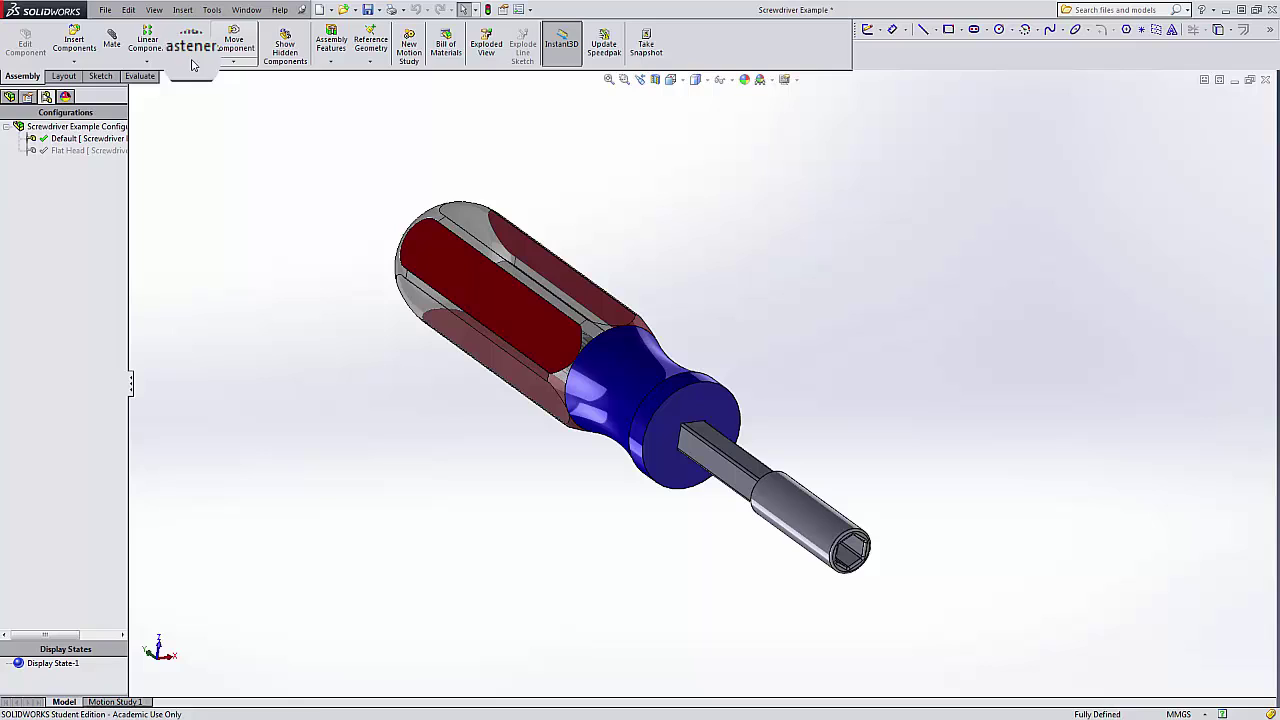
left_click(75, 38)
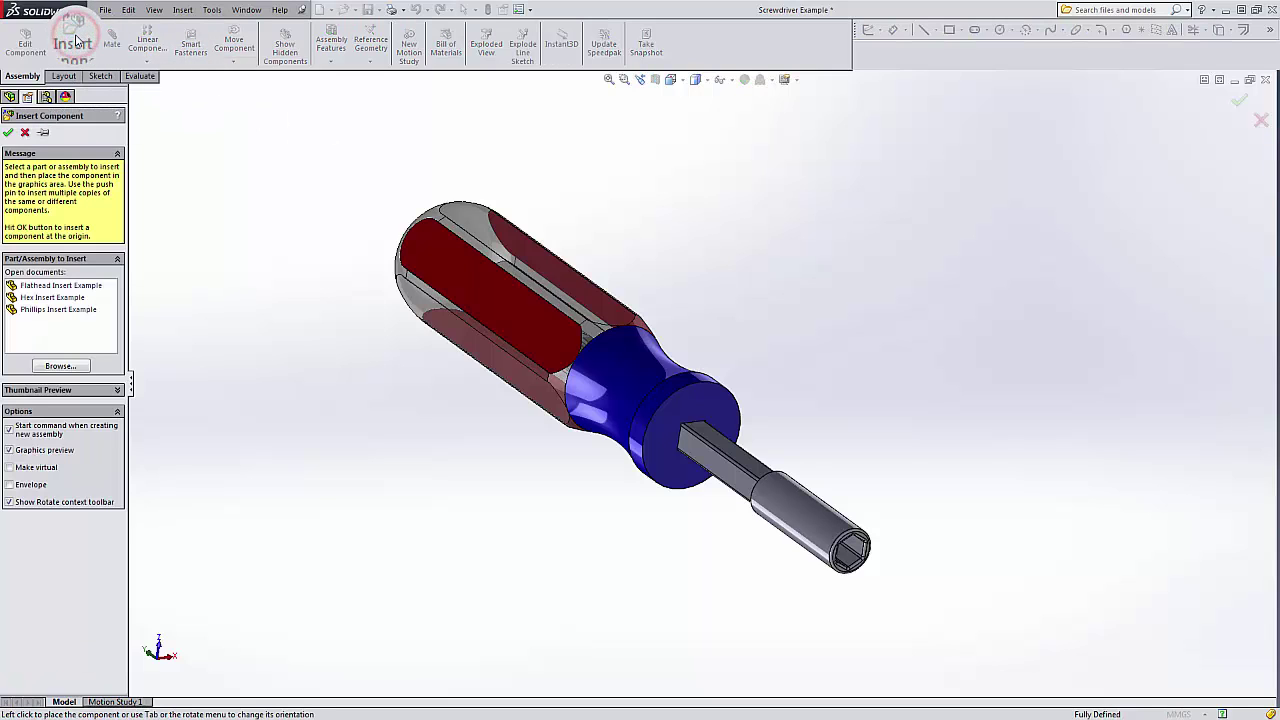
left_click(51, 311)
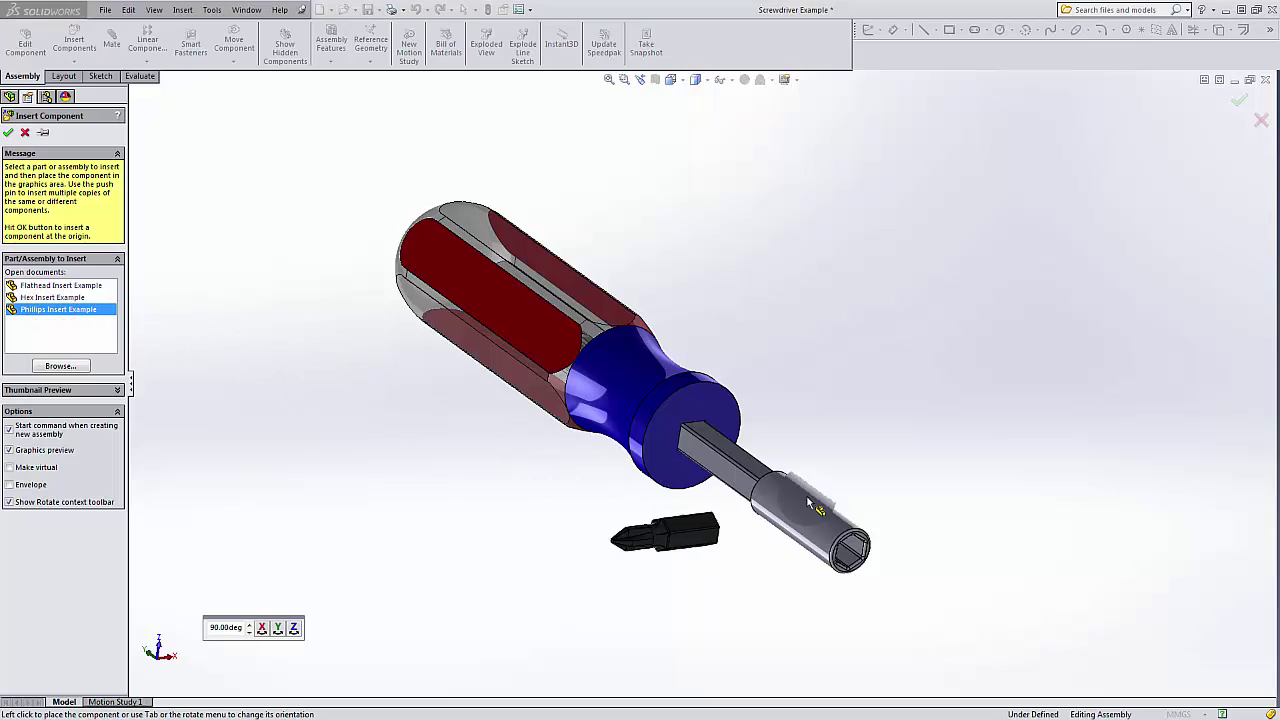
left_click(867, 428)
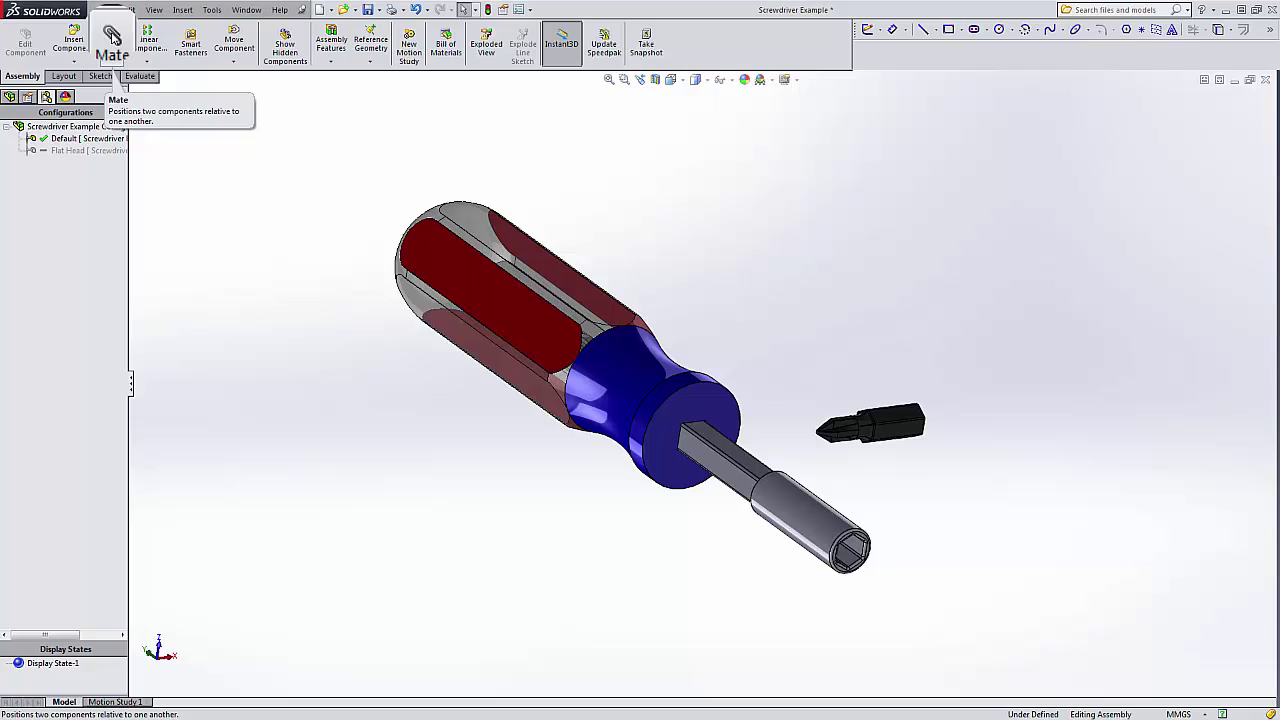
left_click(111, 40)
middle_click_drag(927, 382, 614, 410)
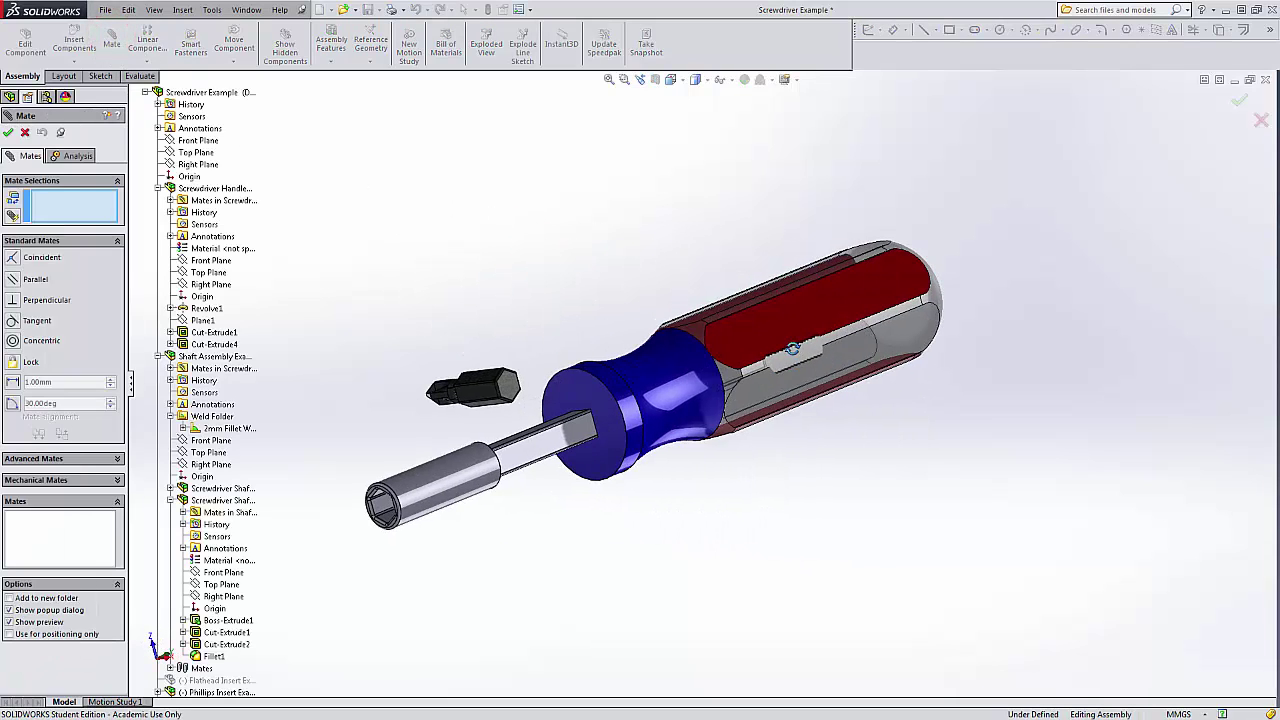
Mate the Phillips insert's end face coincident with the shaft's end face (Coincident14)
left_click(503, 380)
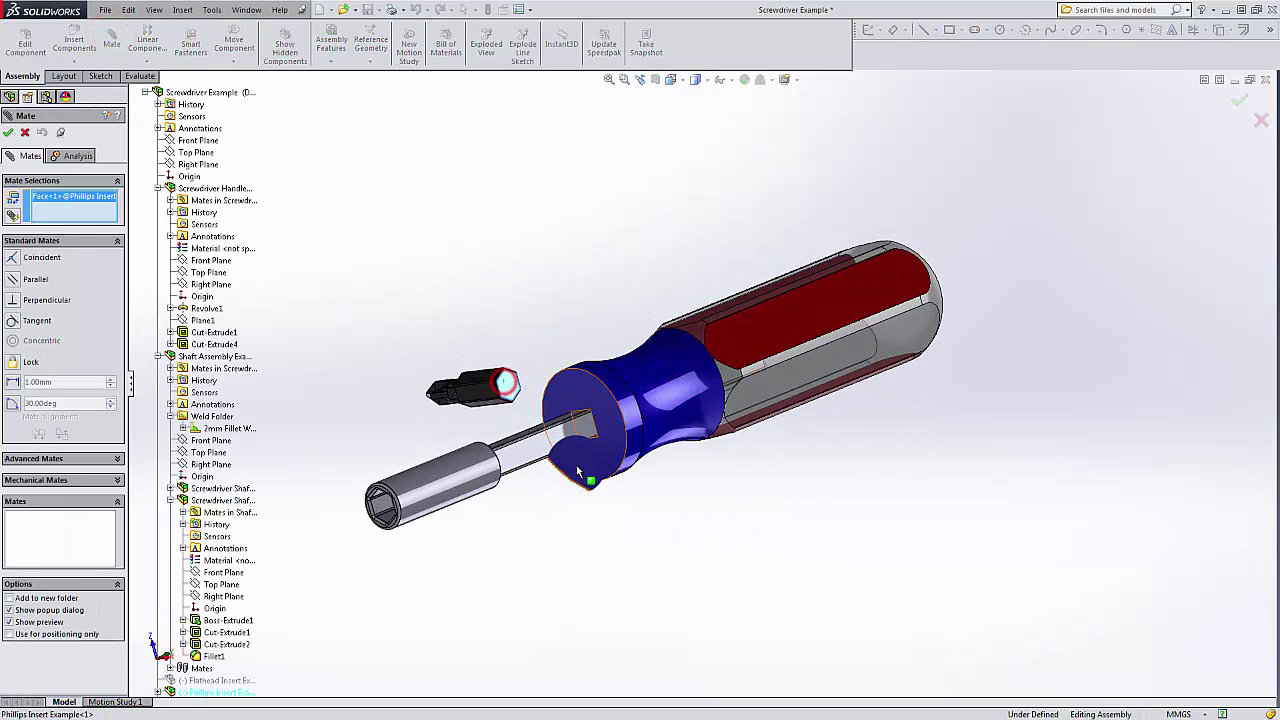
middle_click_drag(576, 464, 724, 438)
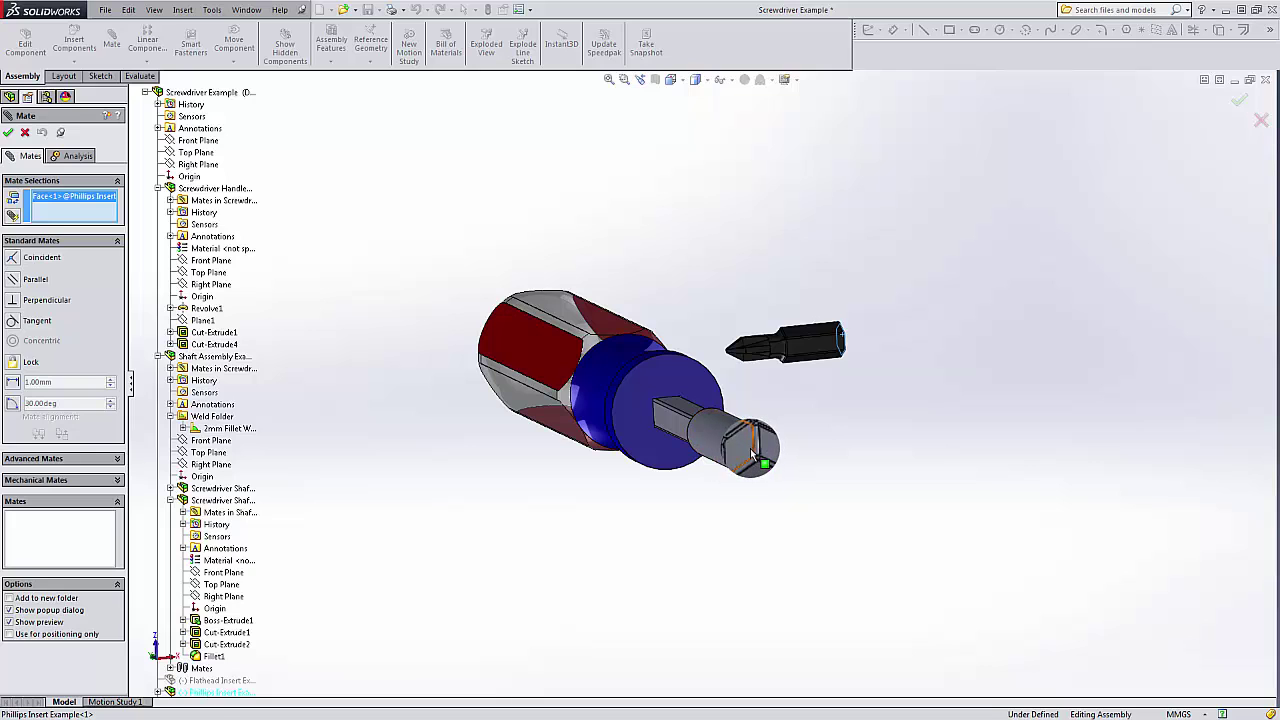
left_click(750, 448)
middle_click_drag(800, 367, 826, 374)
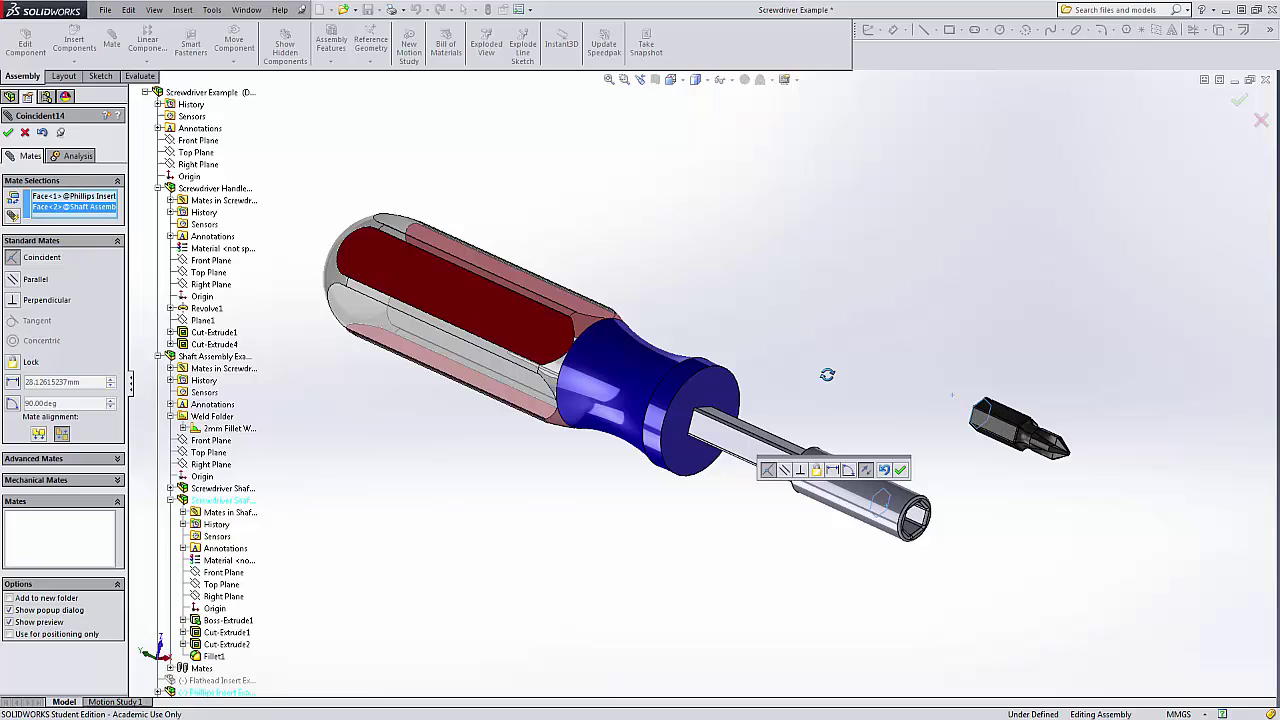
left_click(8, 132)
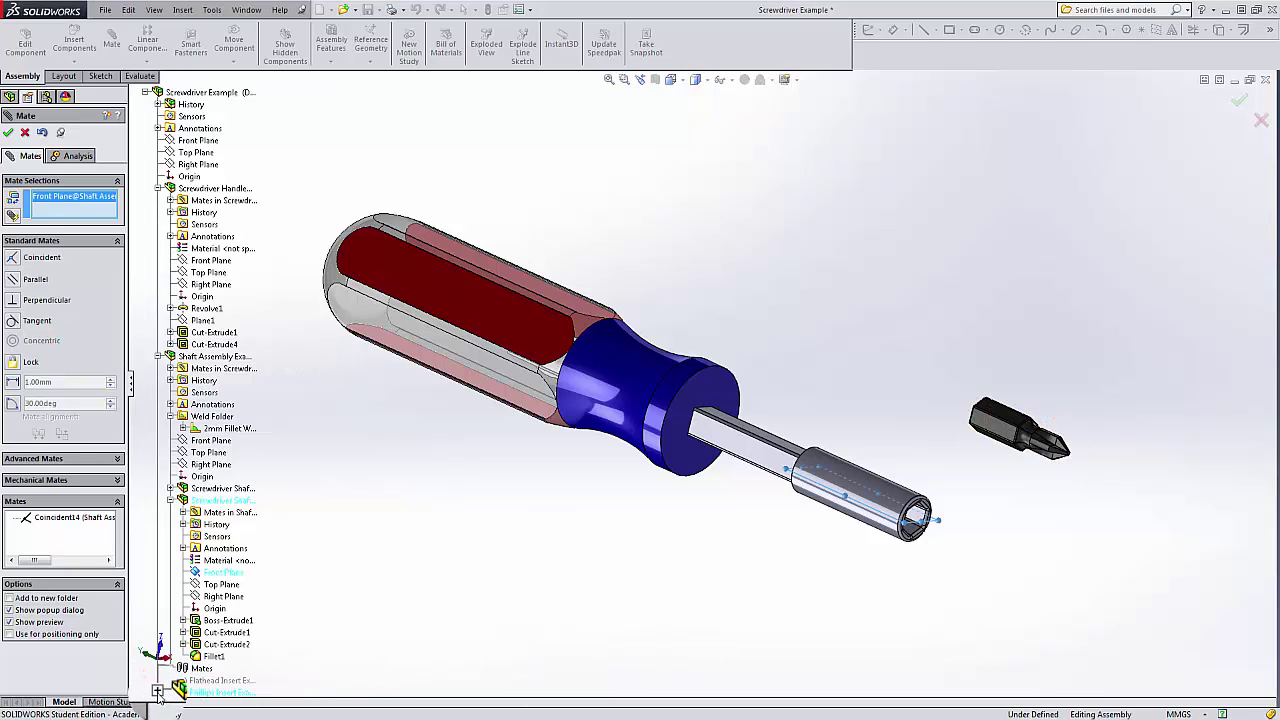
Make the Phillips insert's Front Plane coincident with the shaft's Front Plane (Coincident15)
left_click(157, 692)
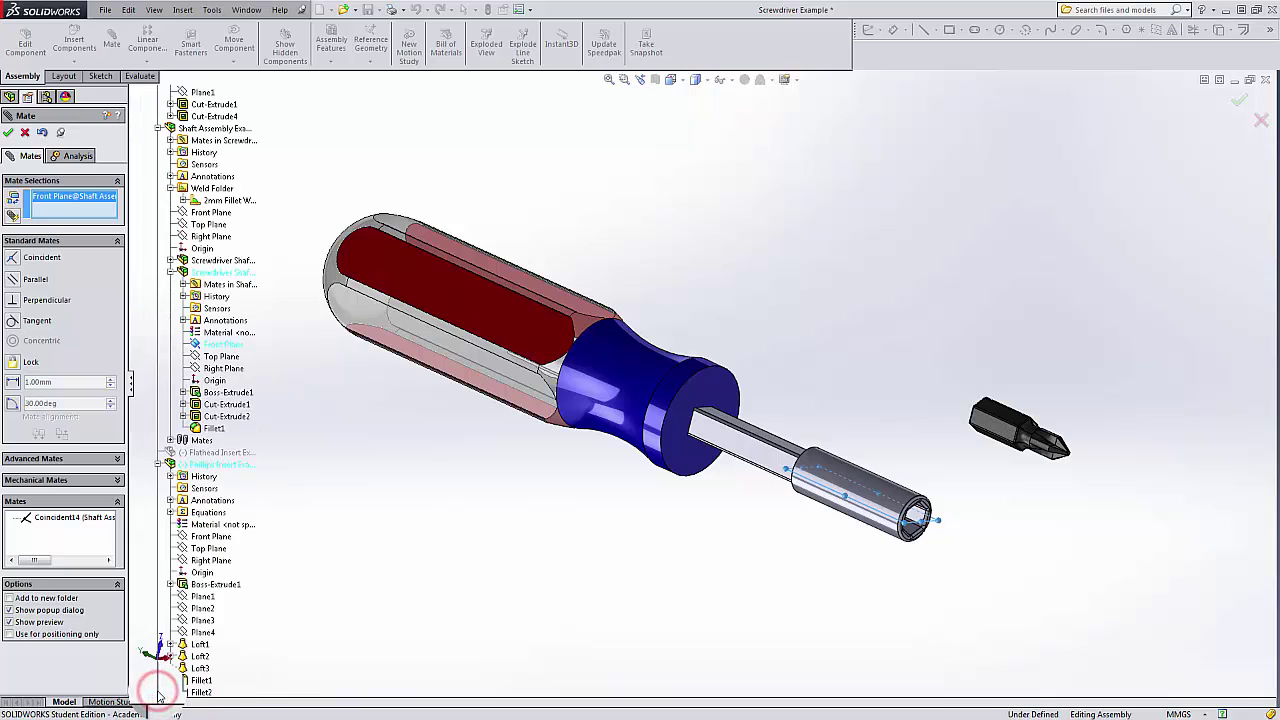
left_click(208, 541)
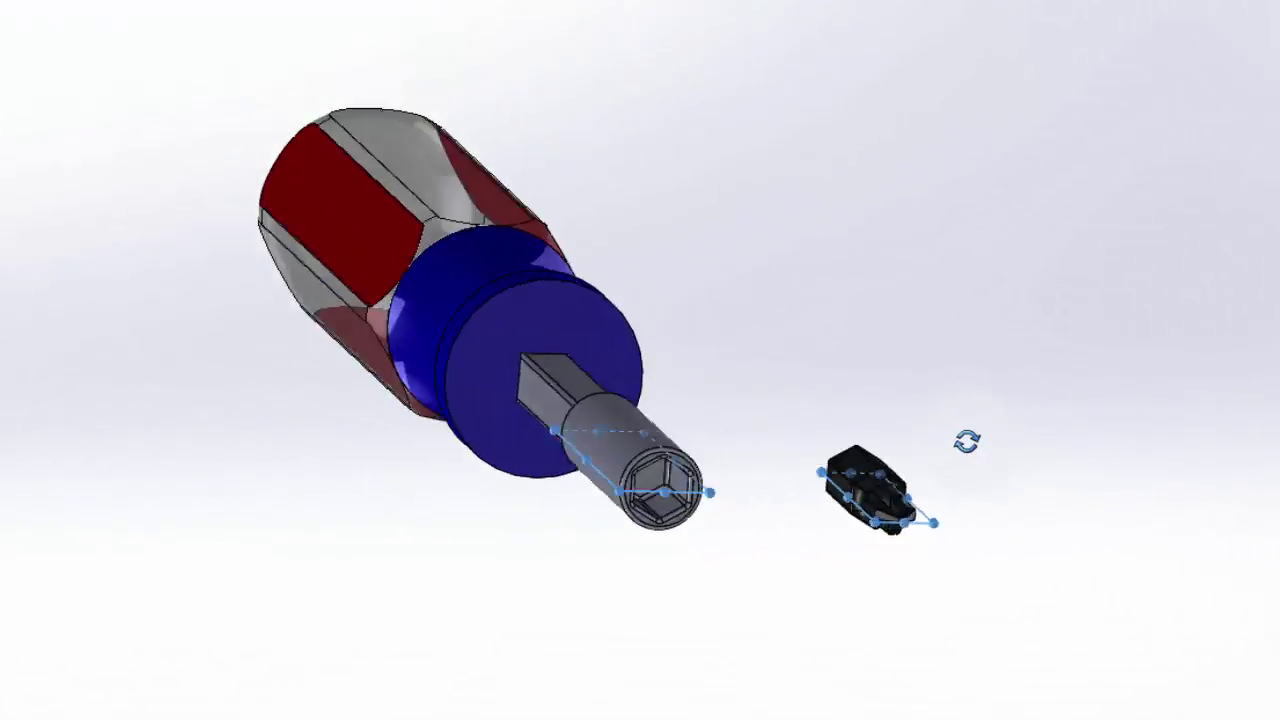
middle_click_drag(966, 441, 753, 464)
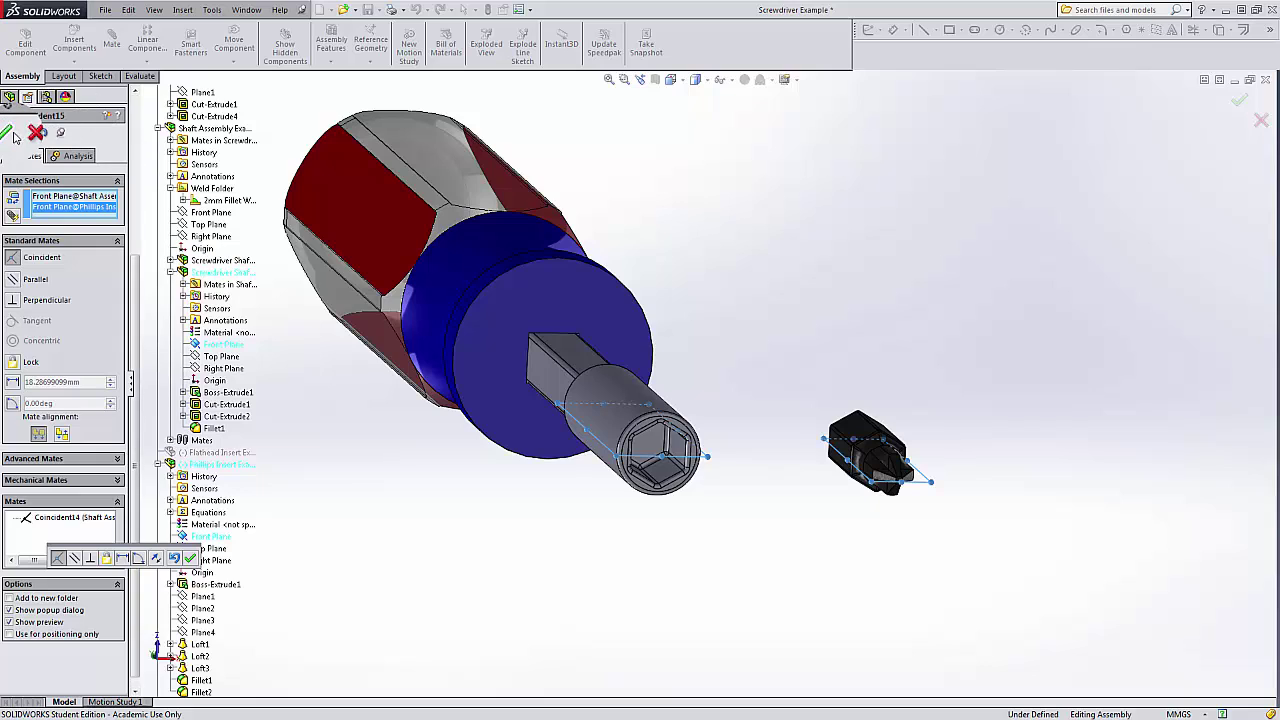
left_click(10, 133)
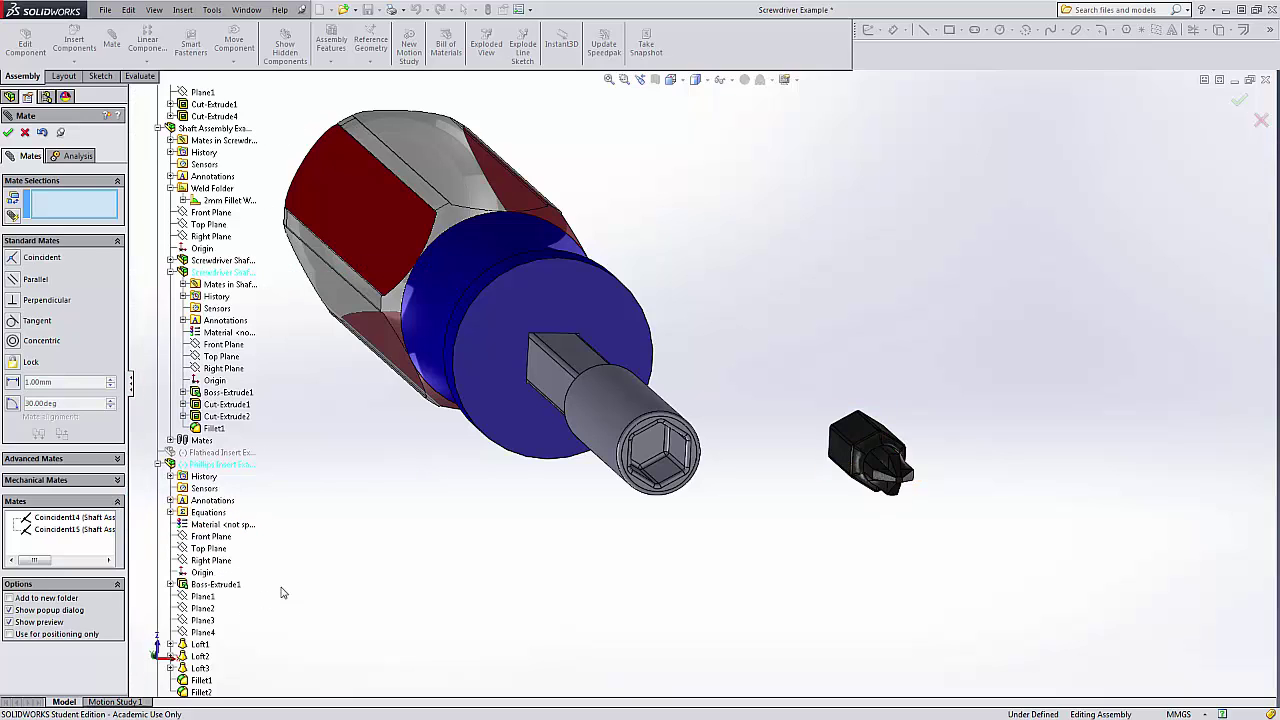
Make the Phillips insert's Top Plane coincident with the shaft's Top Plane (Coincident16)
left_click(204, 552)
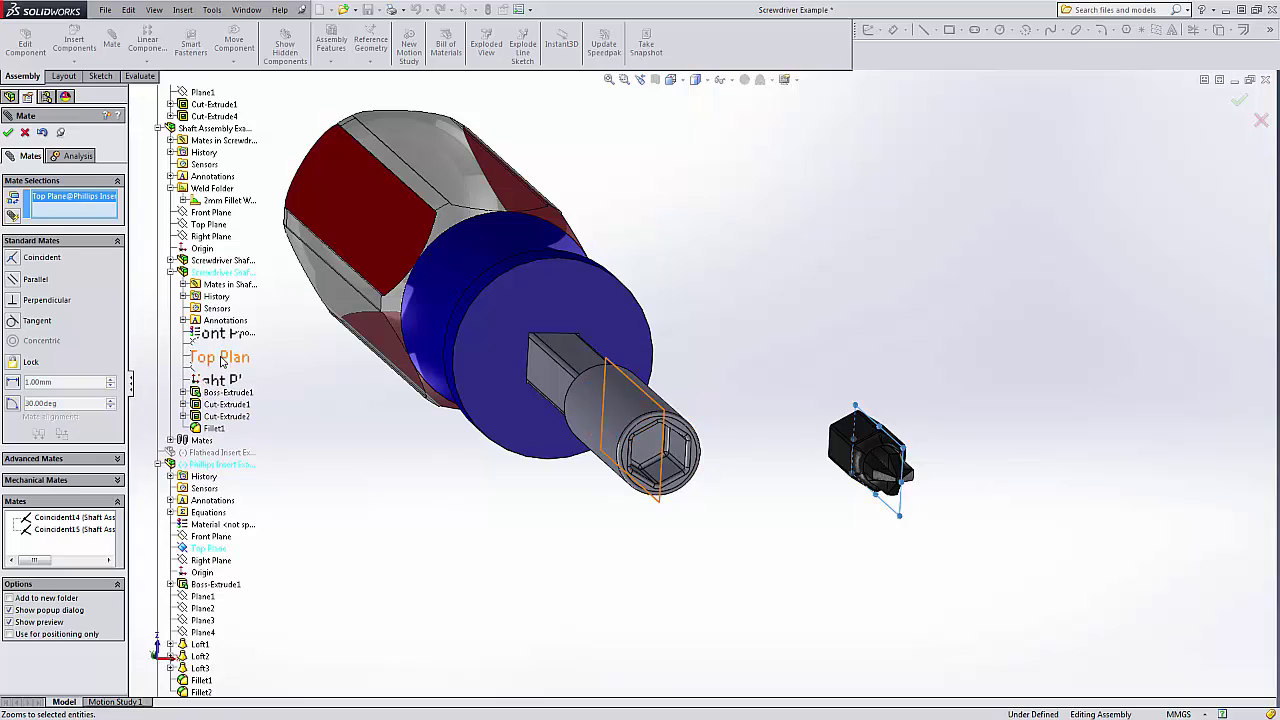
left_click(222, 364)
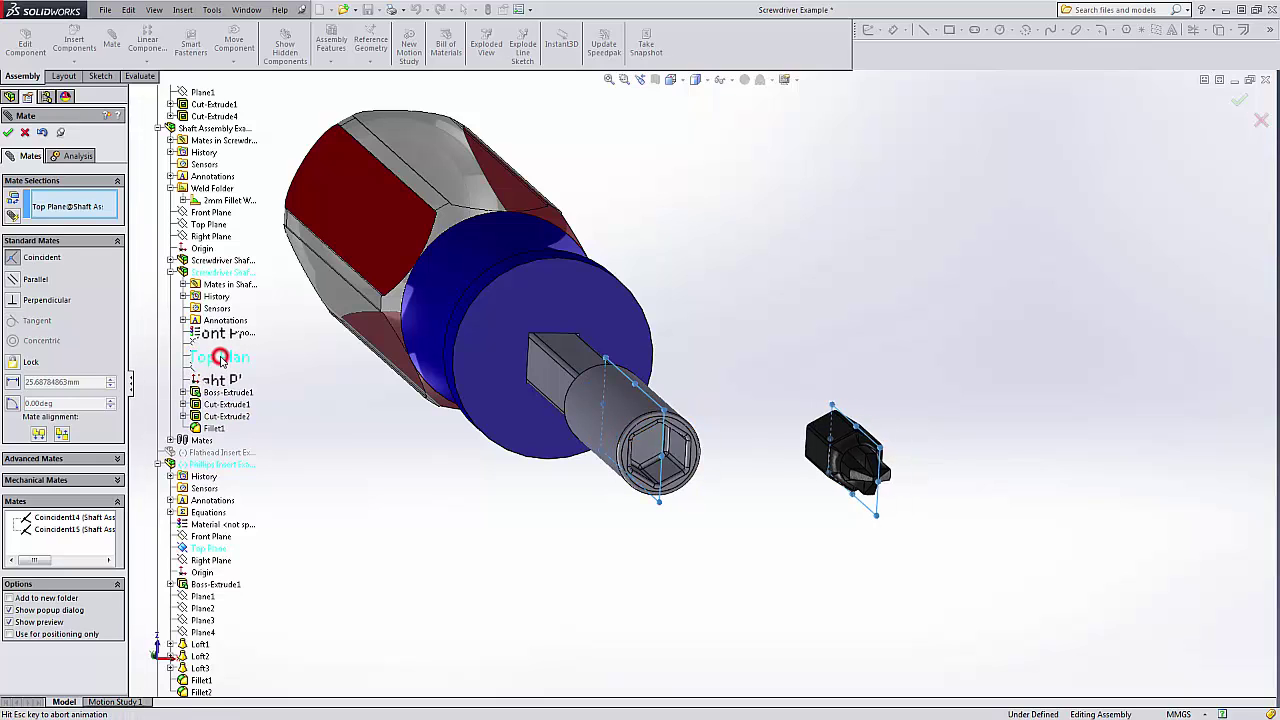
left_click(10, 133)
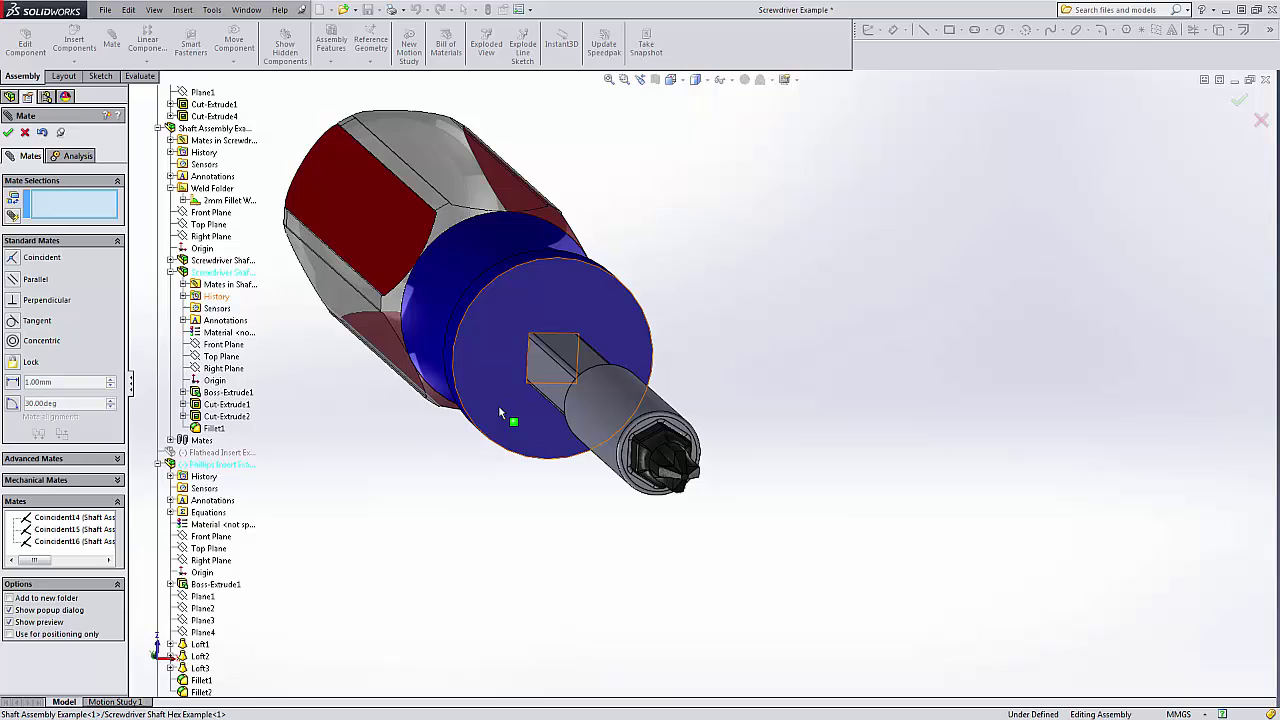
middle_click_drag(517, 404, 688, 464)
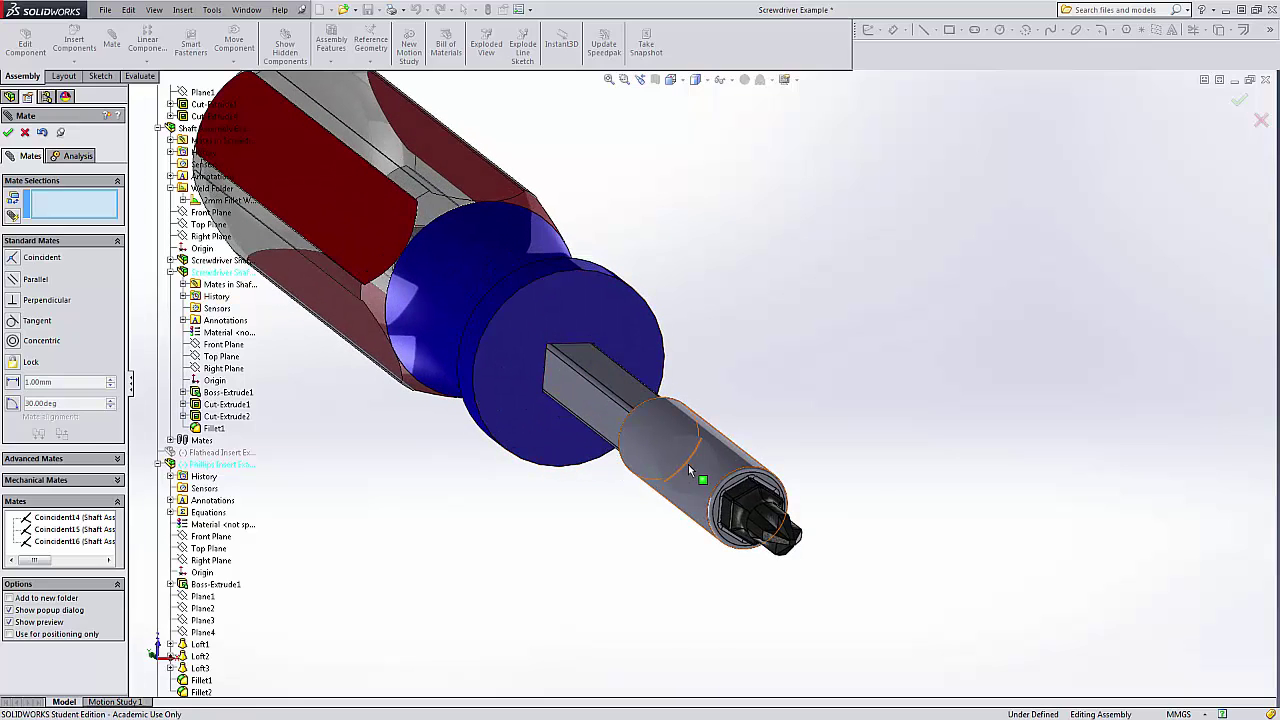
left_click(12, 134)
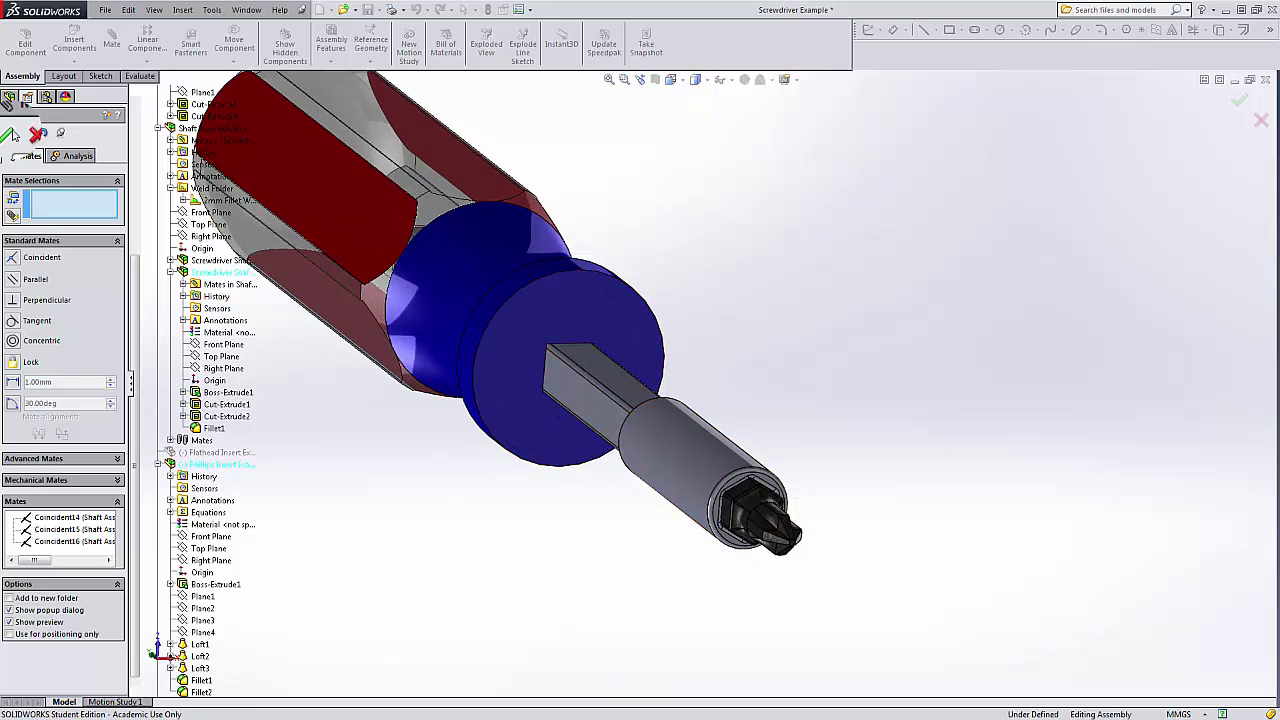
Finish mating, fit the view, and add an active assembly configuration named 'Phillips Head'
left_click(9, 134)
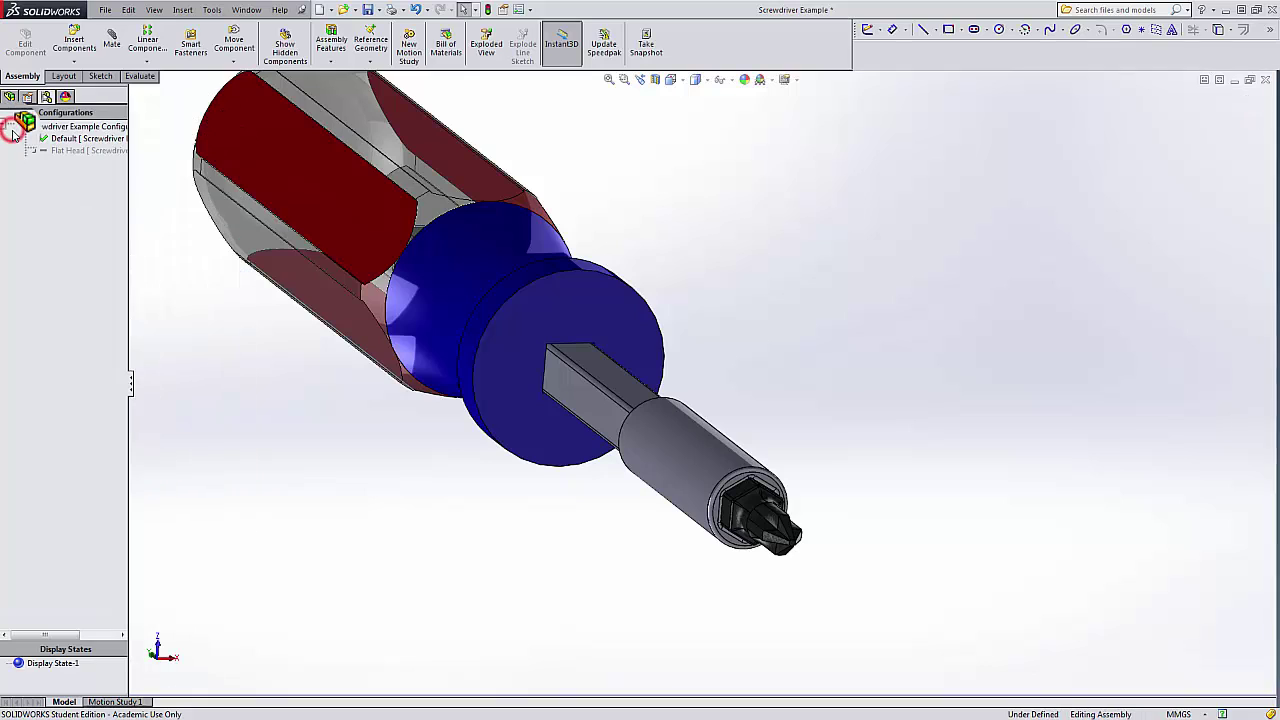
key("f")
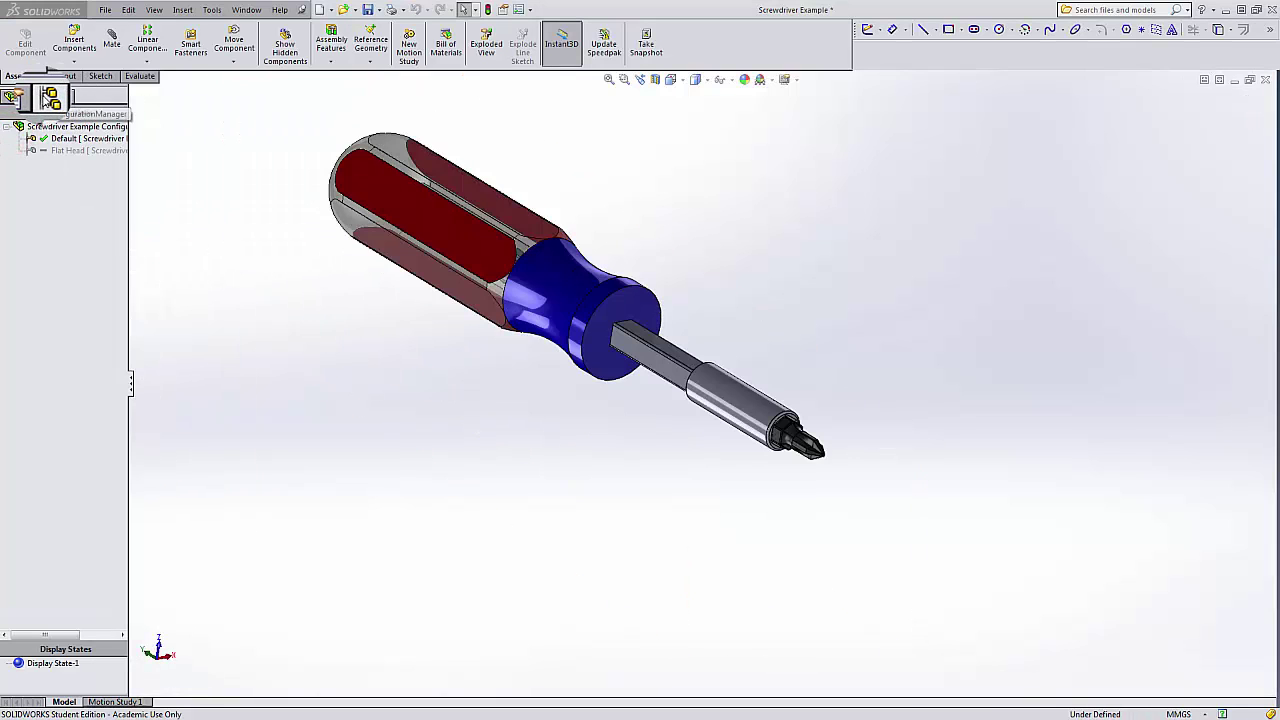
left_click(40, 128)
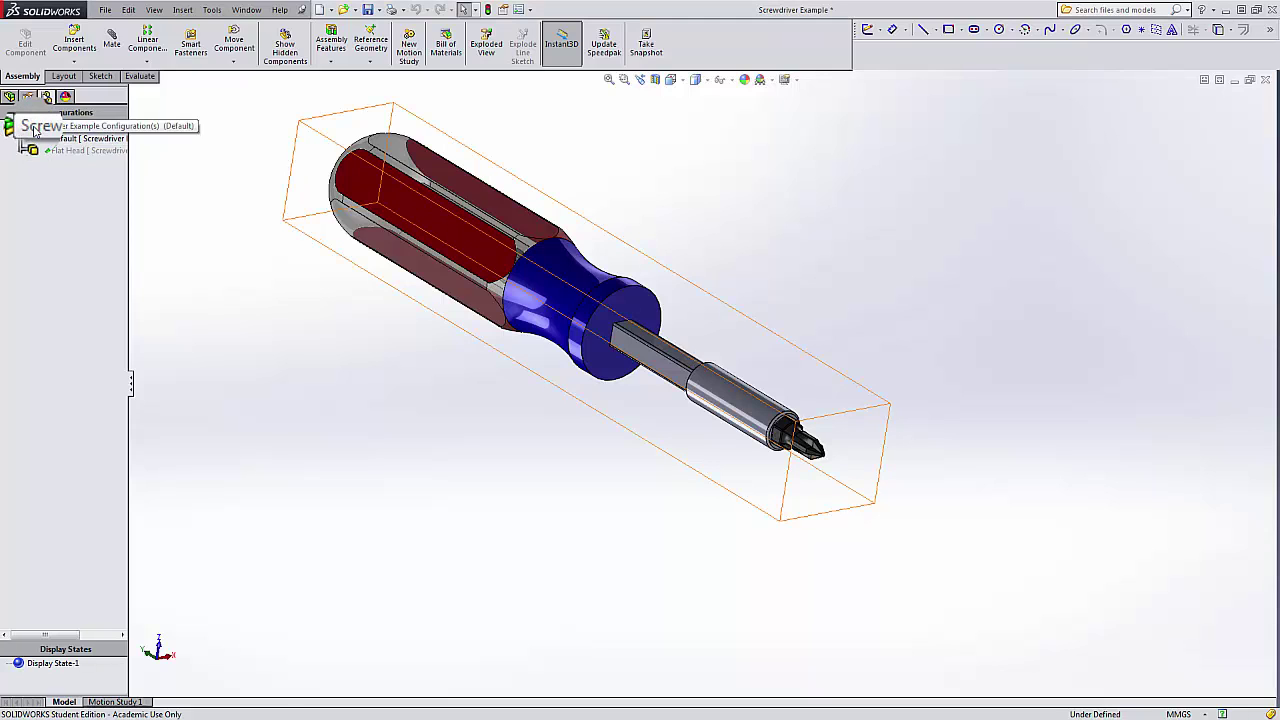
right_click(36, 127)
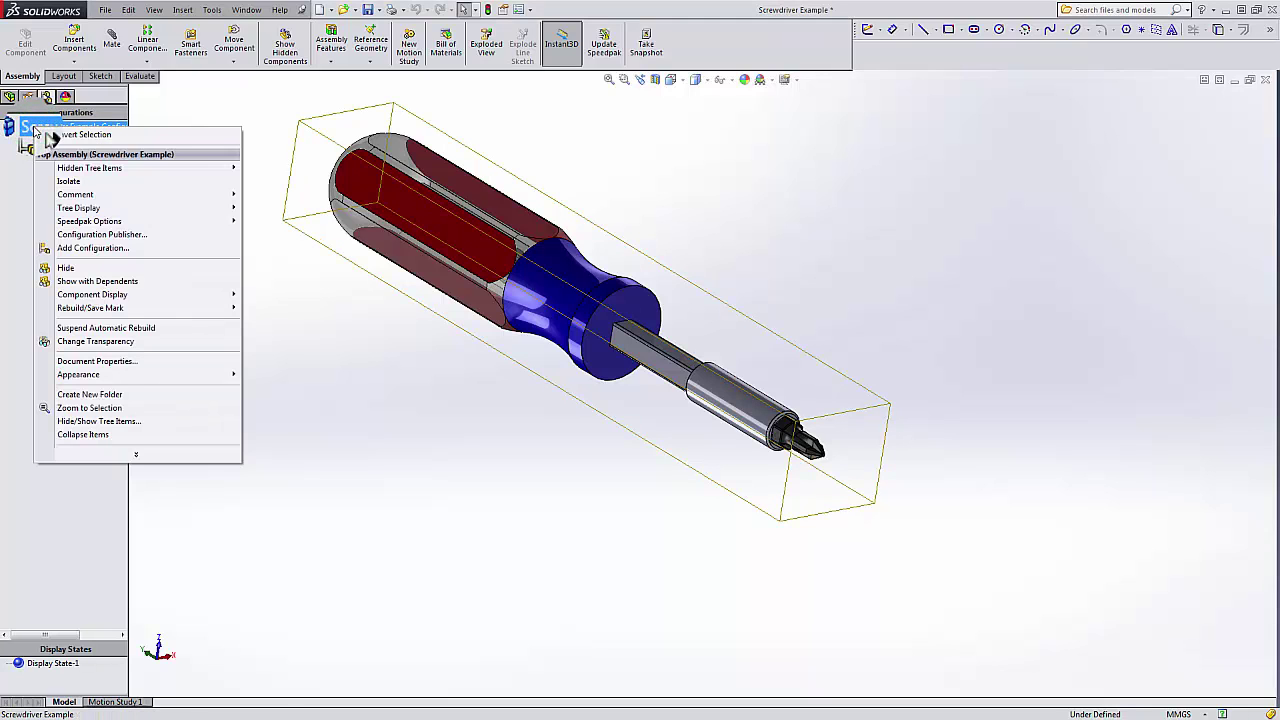
left_click(100, 248)
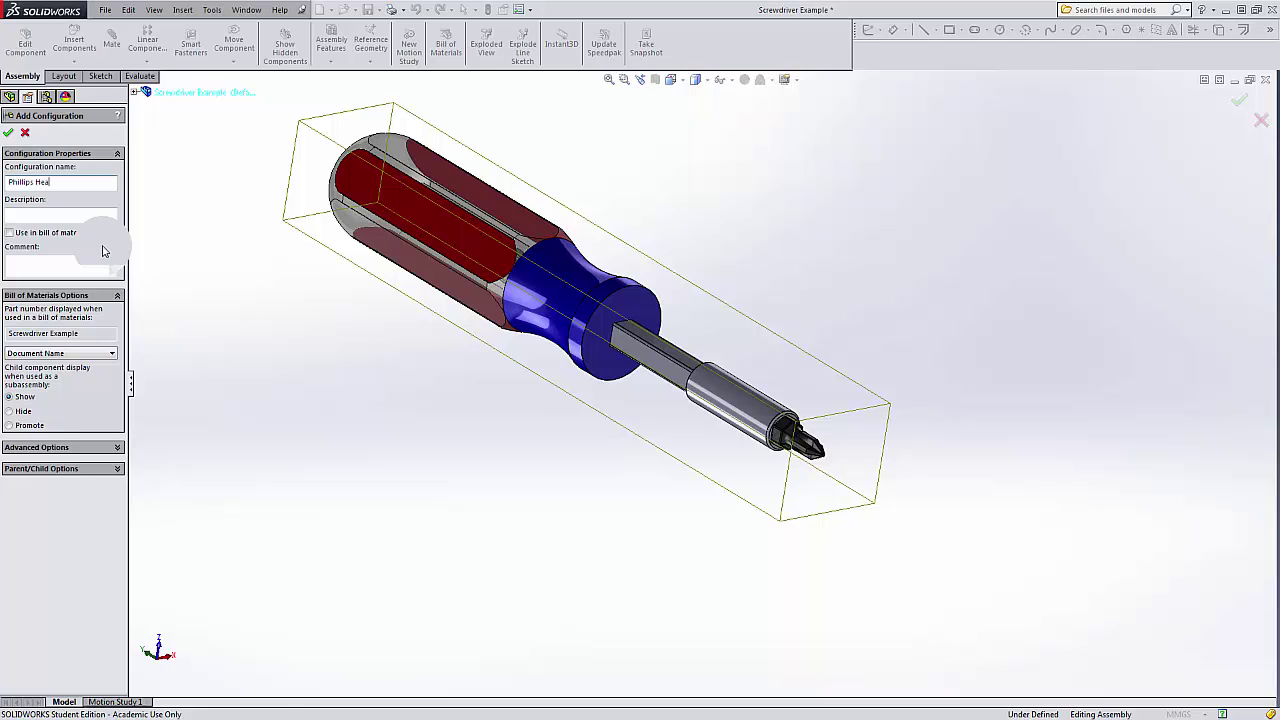
left_click(8, 132)
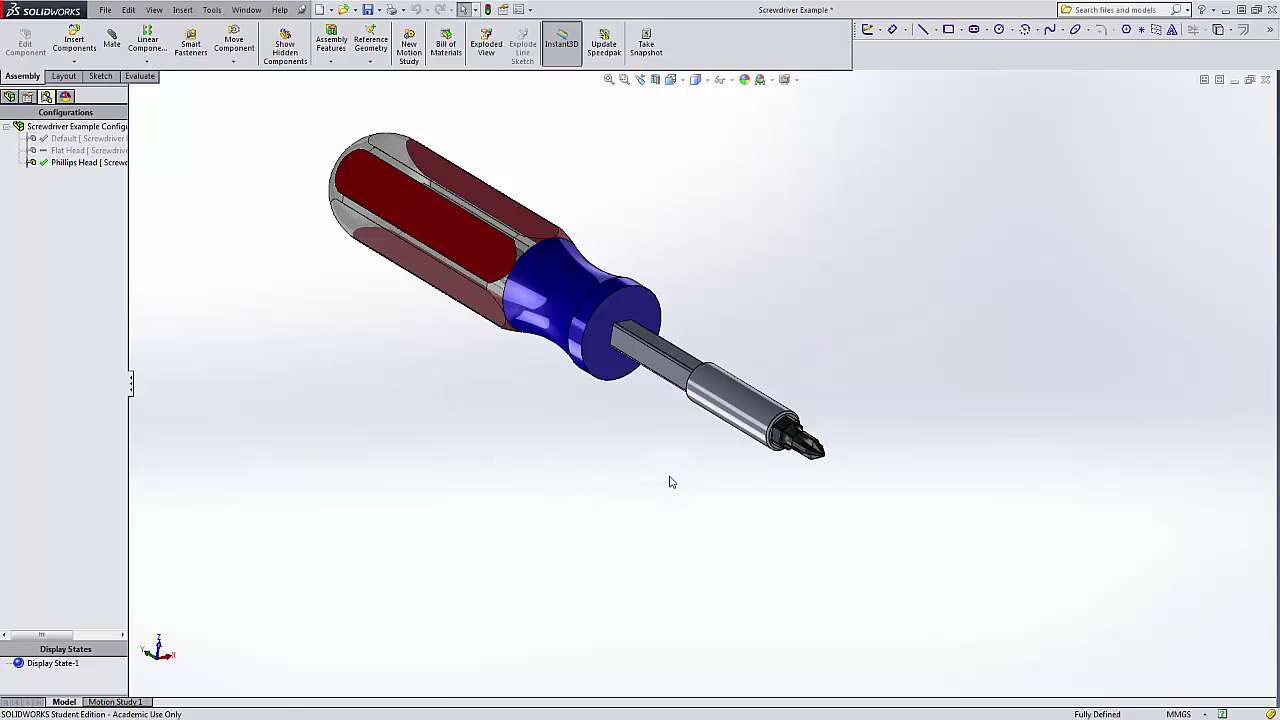
Use Configure Component to suppress the Phillips insert in the Default and Flat Head configurations
right_click(800, 440)
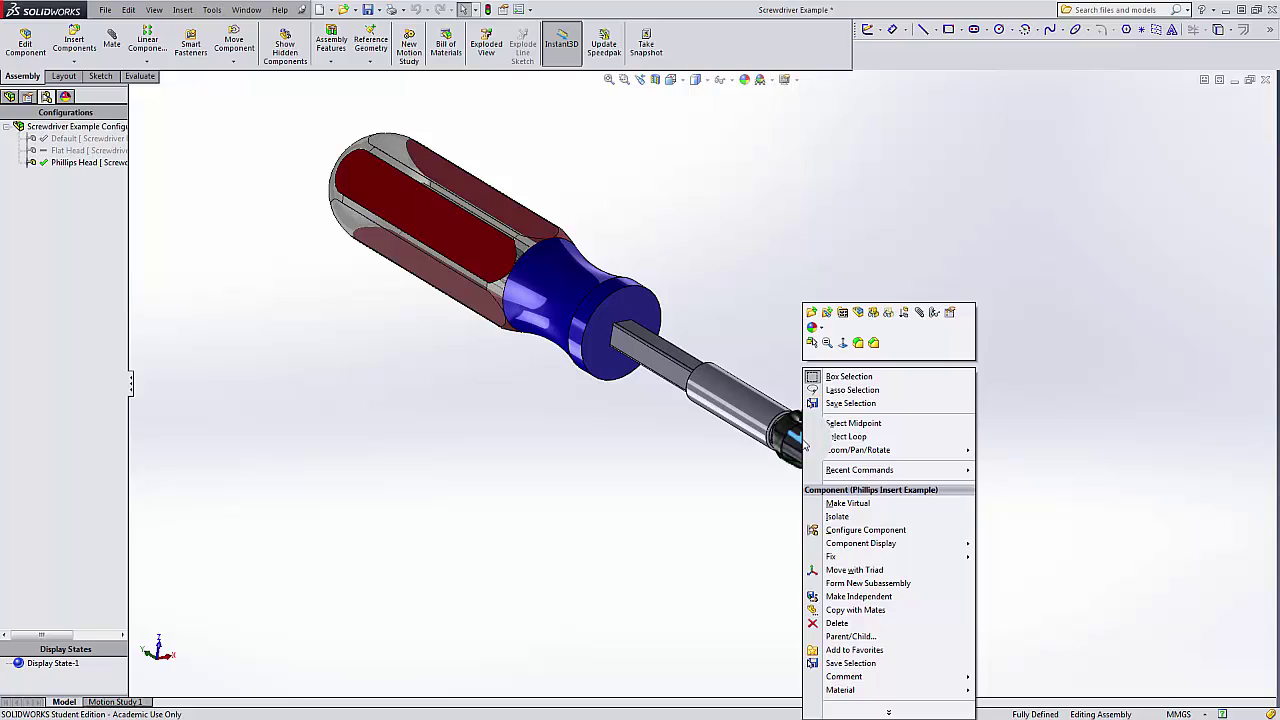
left_click(860, 529)
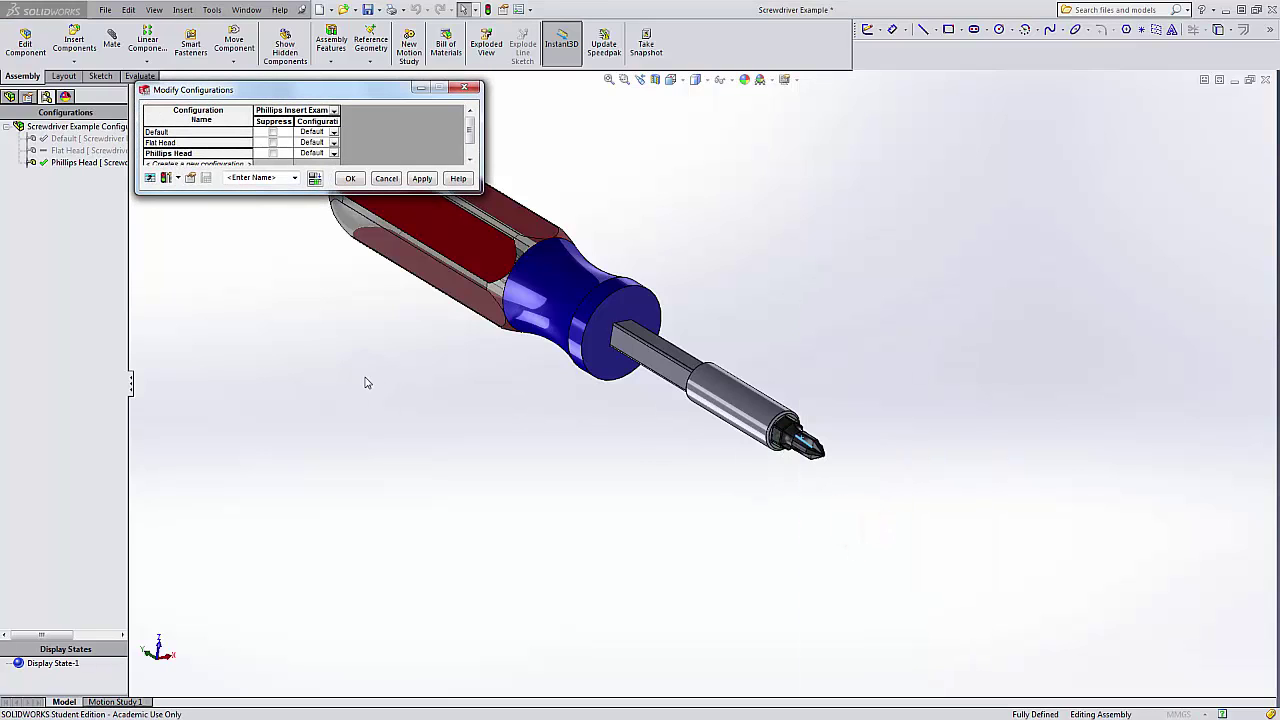
left_click(272, 133)
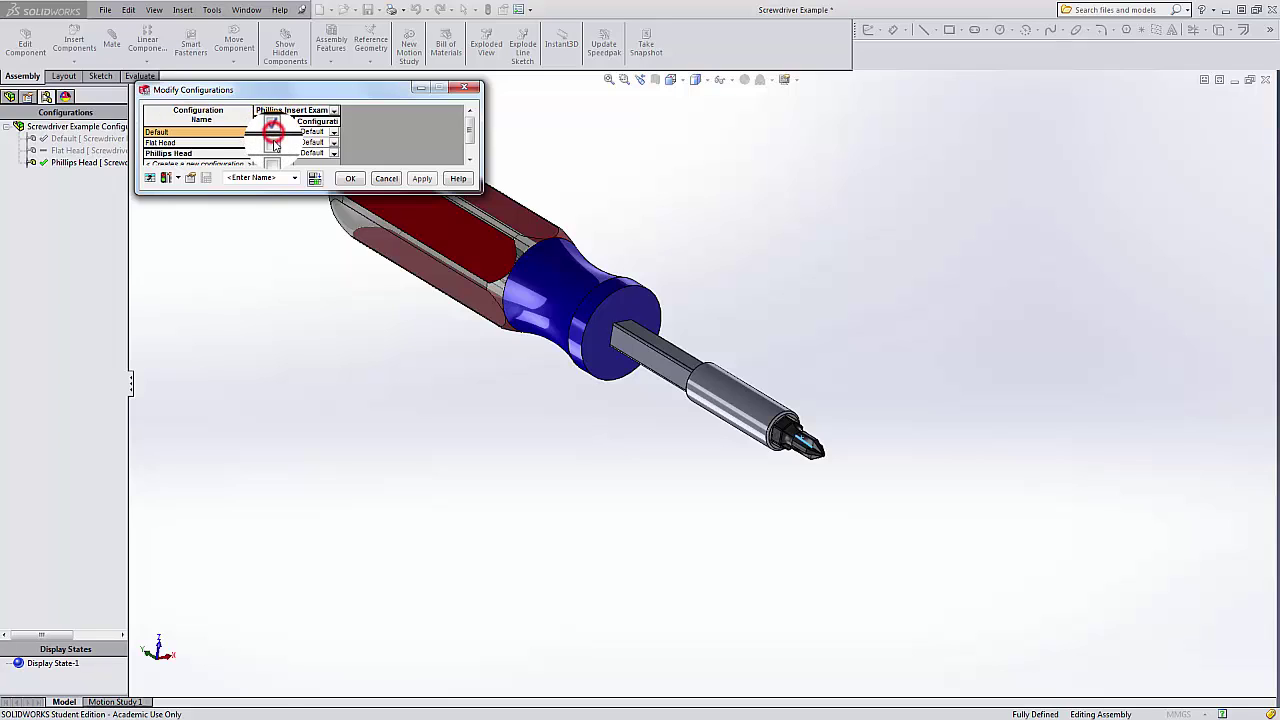
left_click(273, 143)
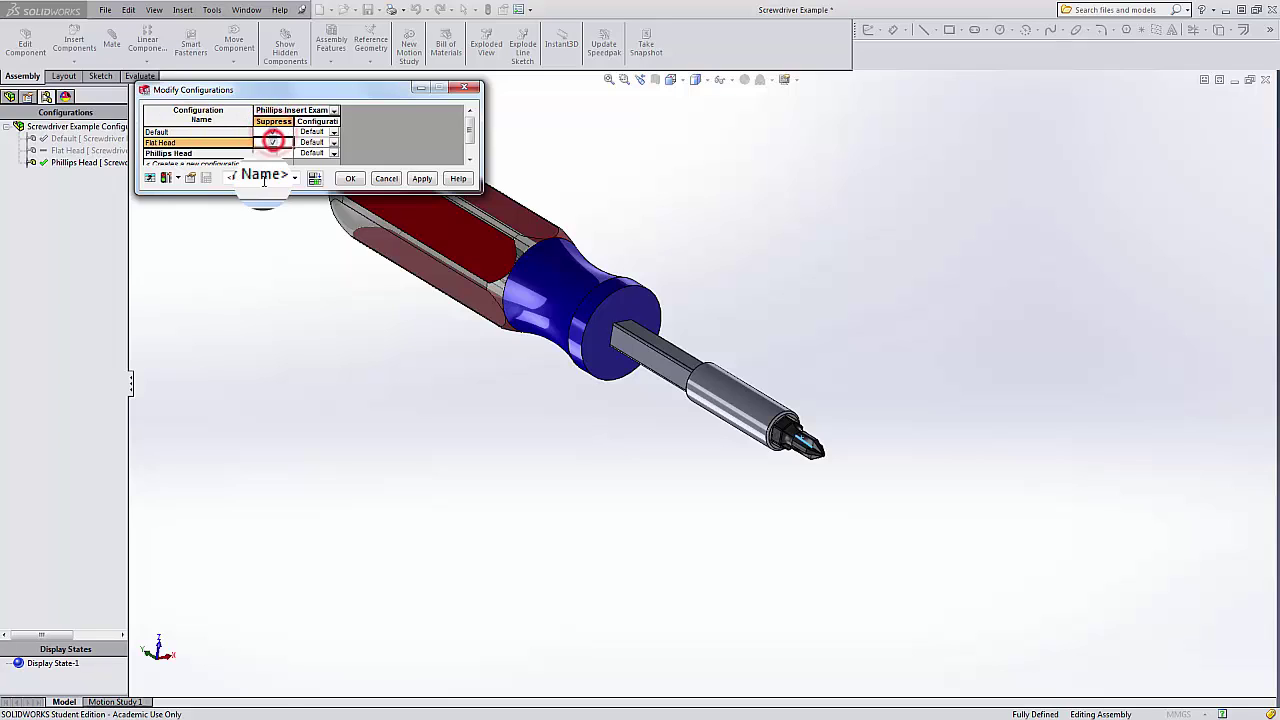
left_click(418, 179)
left_click(350, 178)
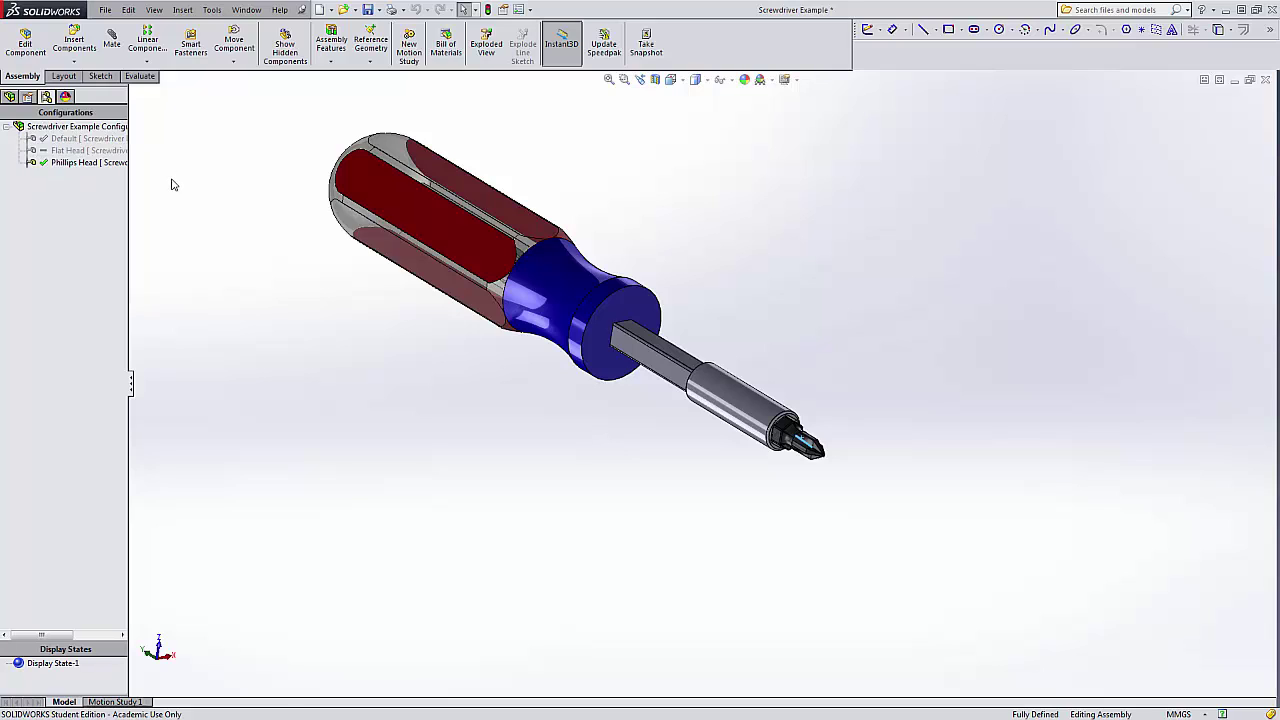
Preview the Flat Head and Phillips Head tips, then reactivate Default with its empty socket
left_click(64, 151)
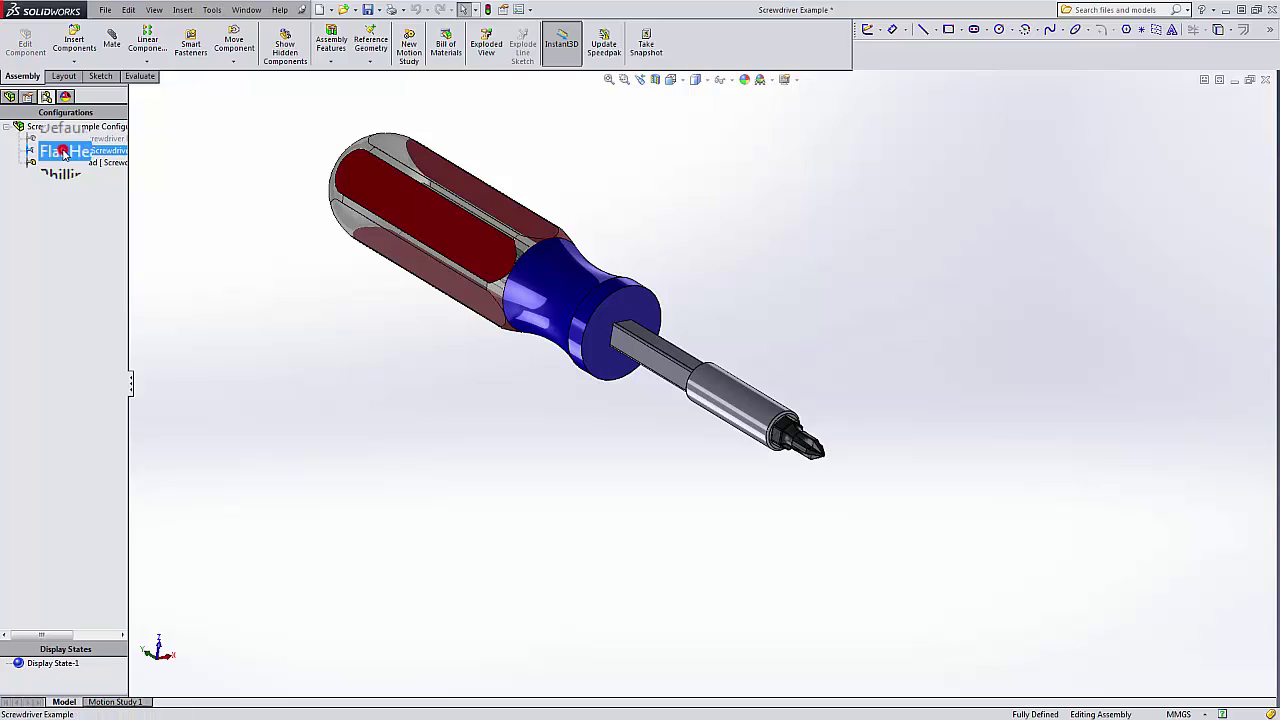
double_click(64, 151)
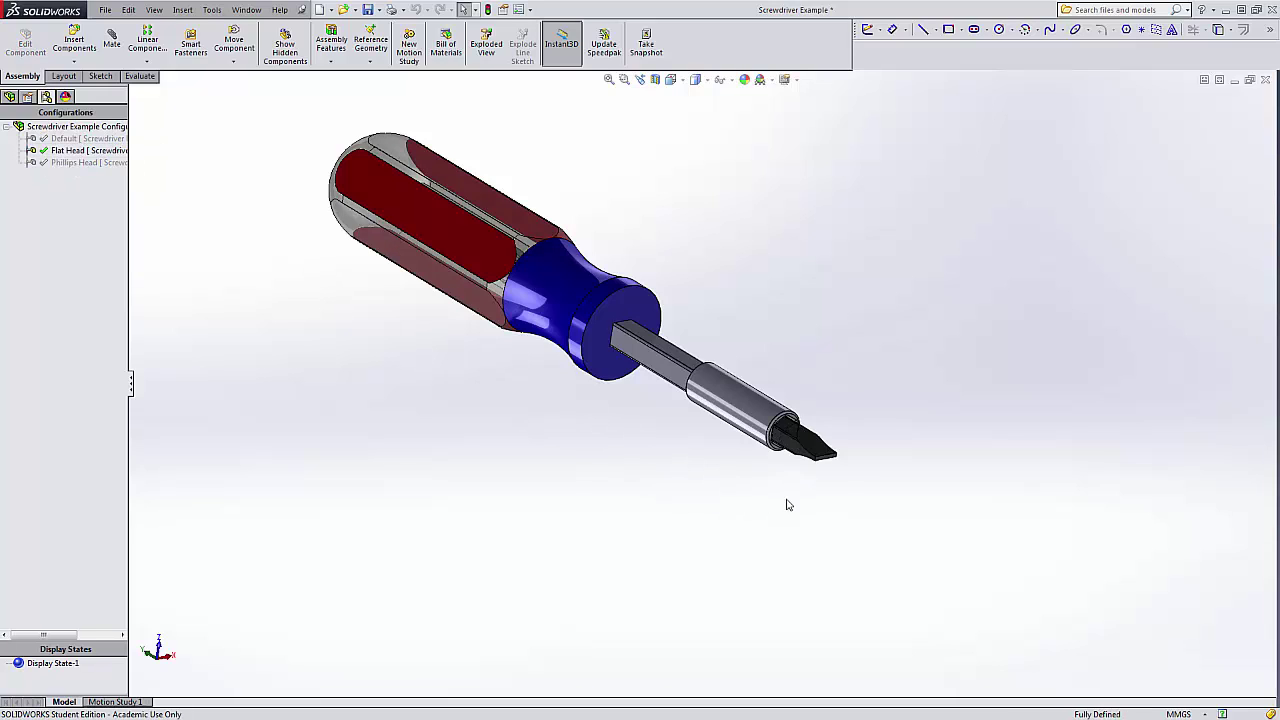
double_click(72, 162)
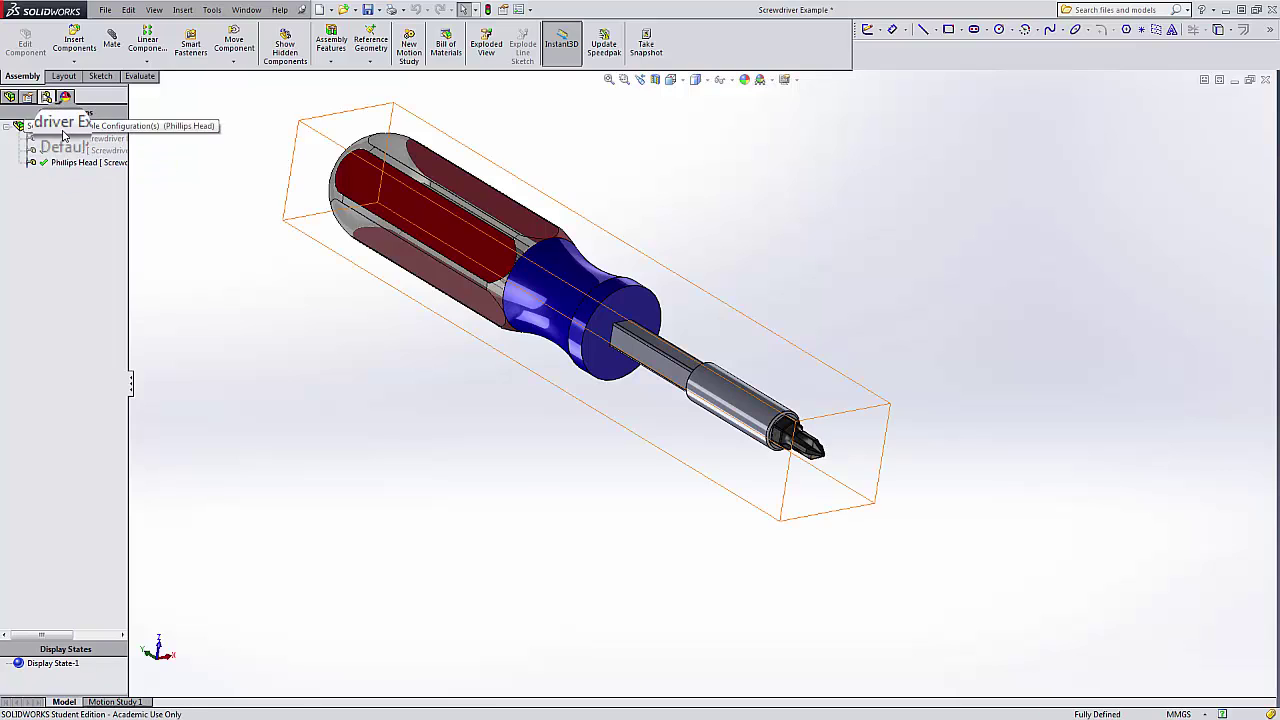
double_click(66, 138)
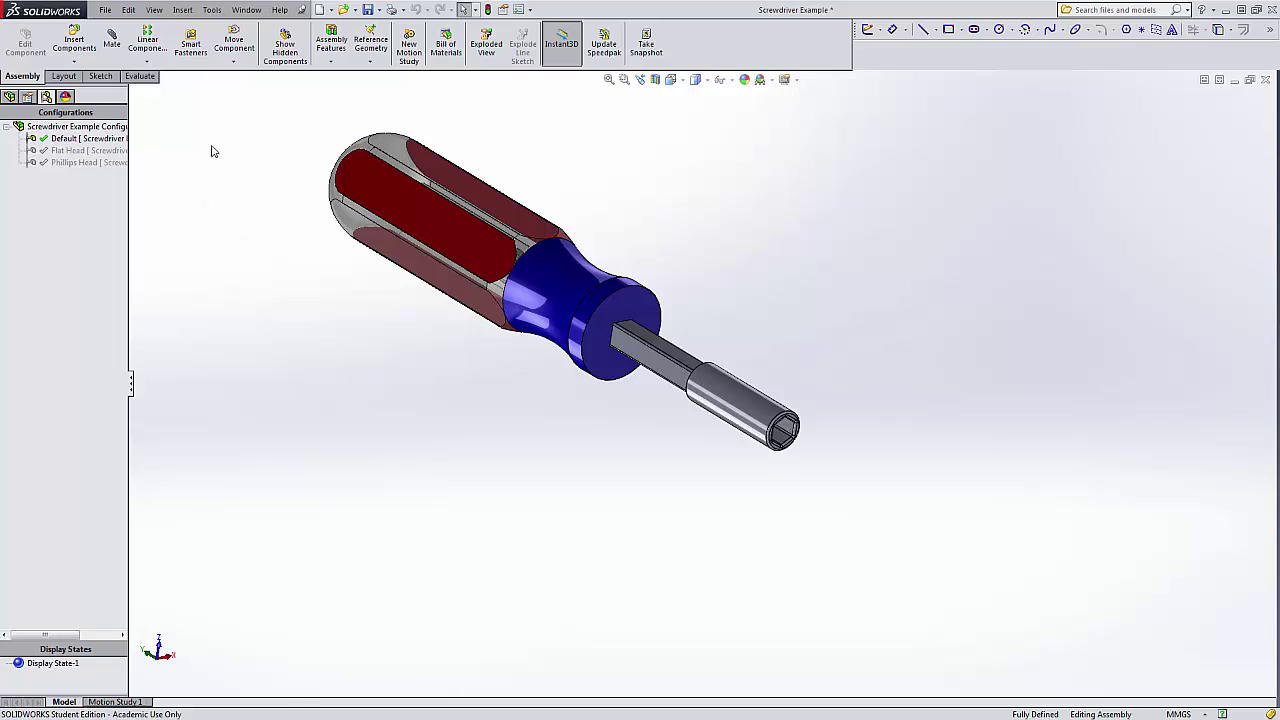
Insert the Hex Insert Example part and place it beside the screwdriver
left_click(82, 45)
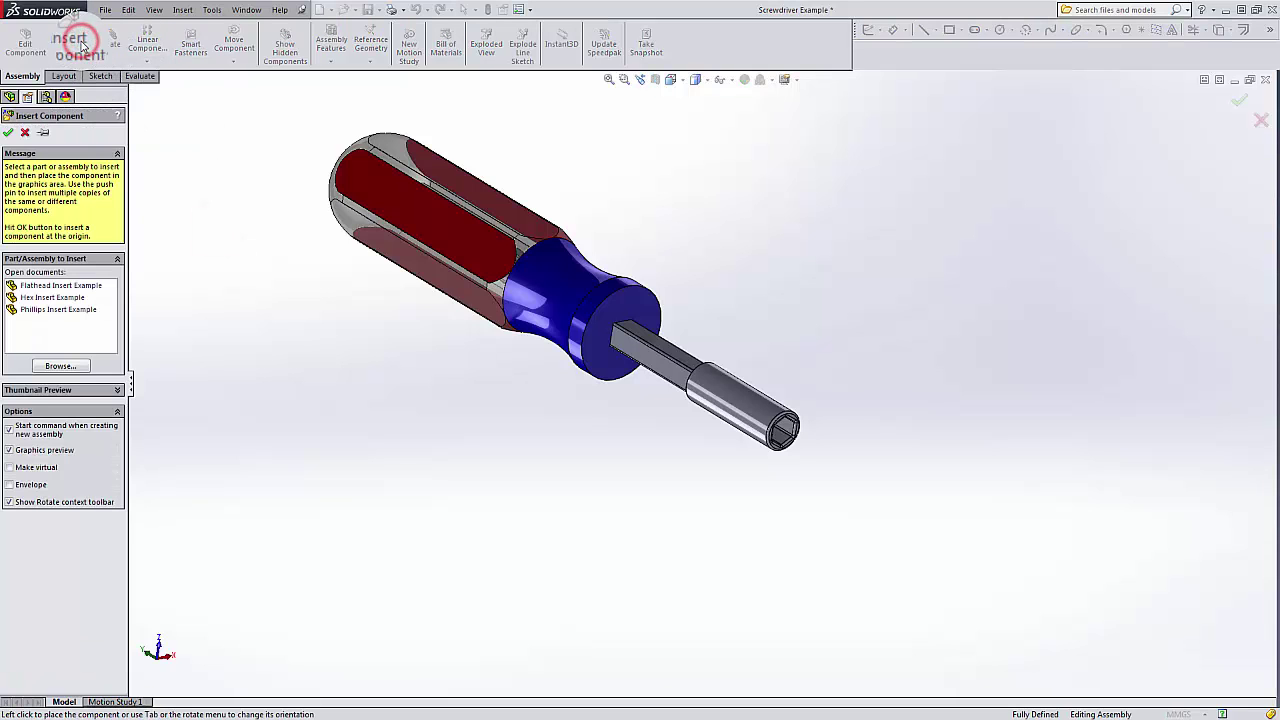
left_click(52, 297)
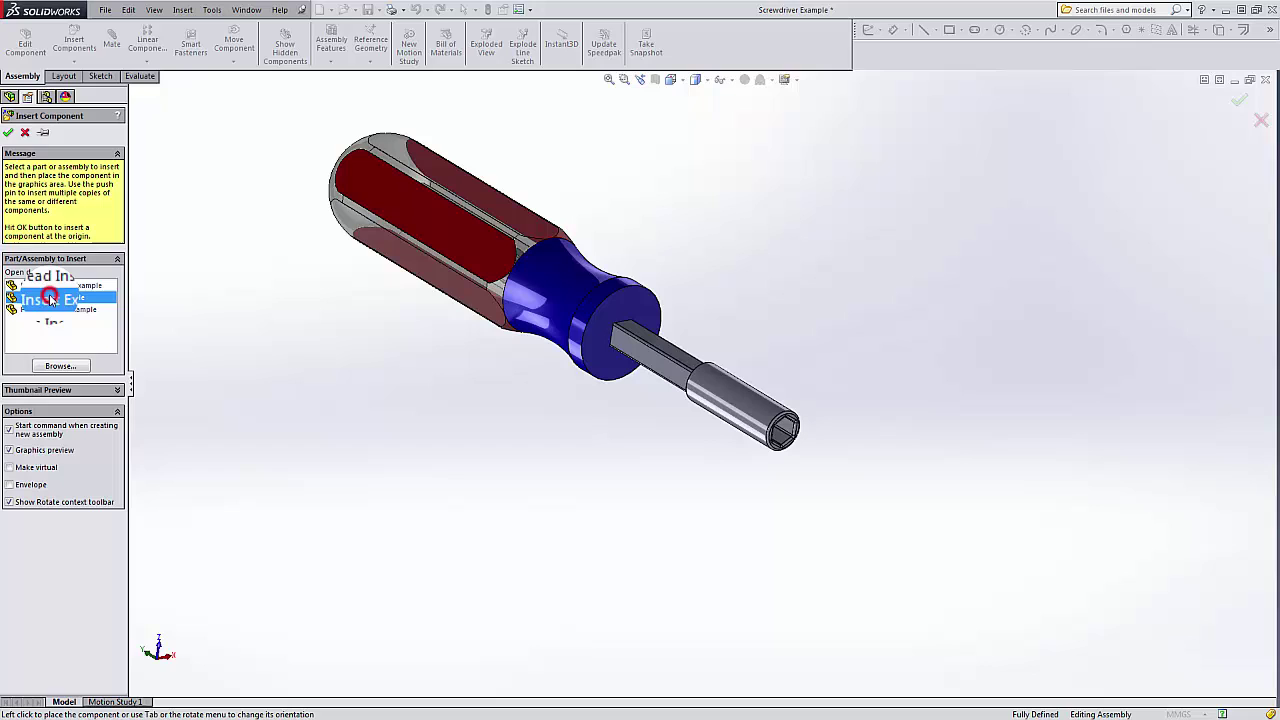
left_click(539, 431)
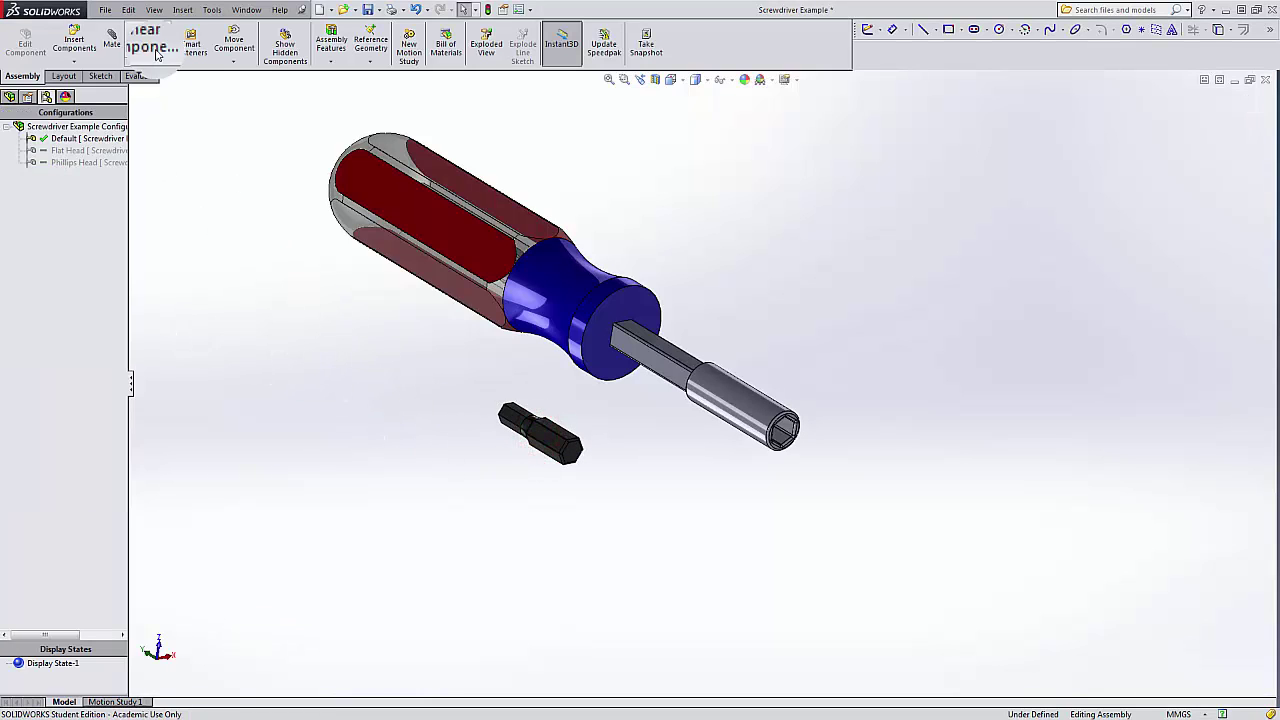
Mate the hex insert's end face to the shaft's hex hole face, then clear the selection
left_click(112, 40)
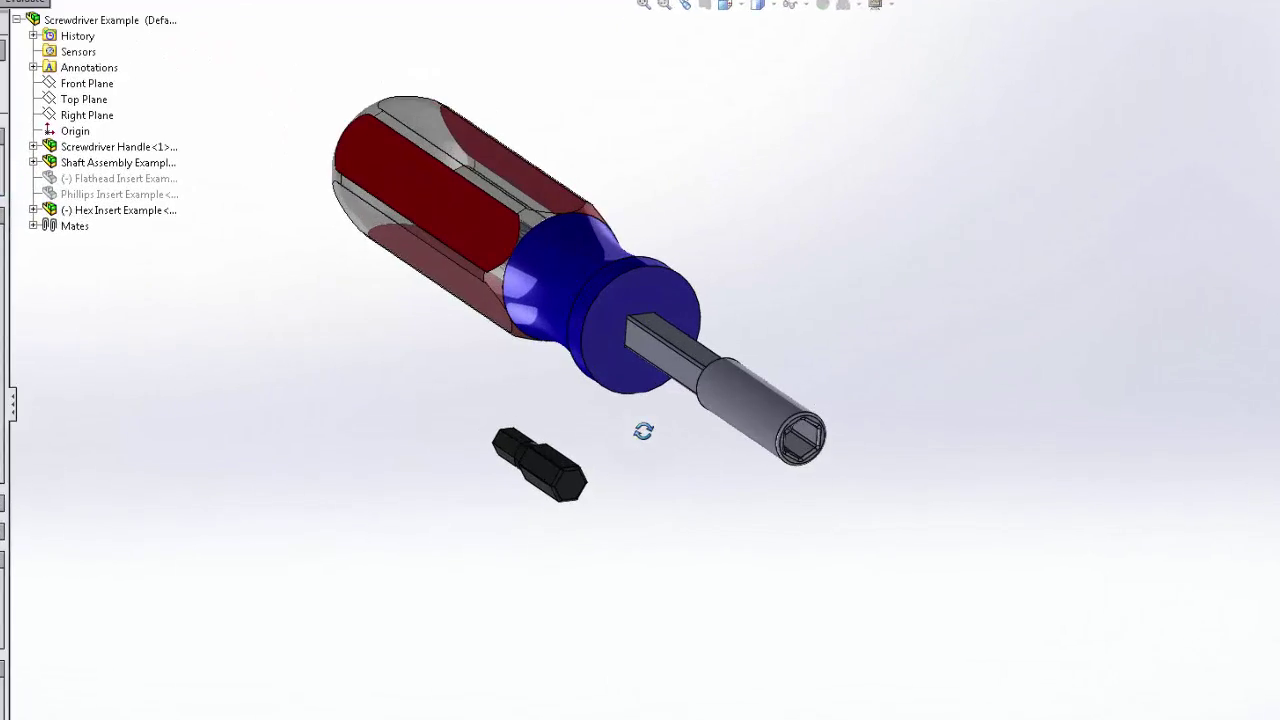
middle_click_drag(643, 430, 614, 452)
left_click(547, 471)
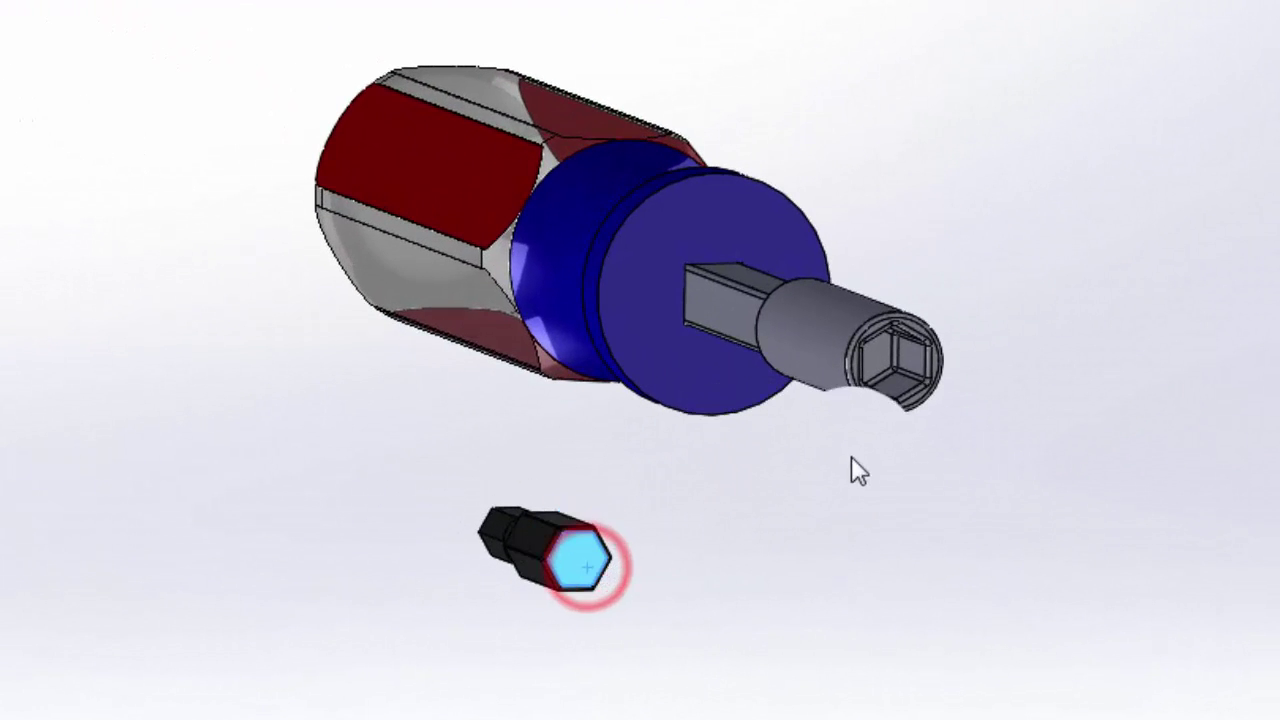
left_click(884, 353)
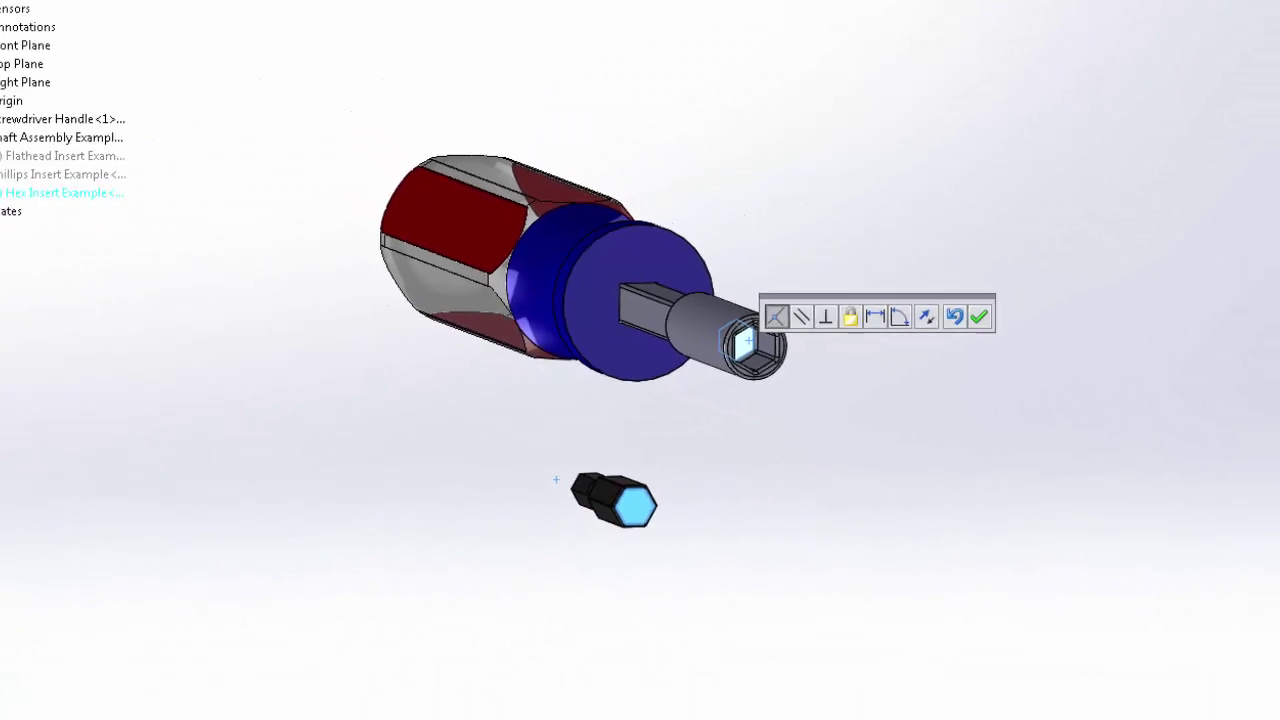
key("Escape")
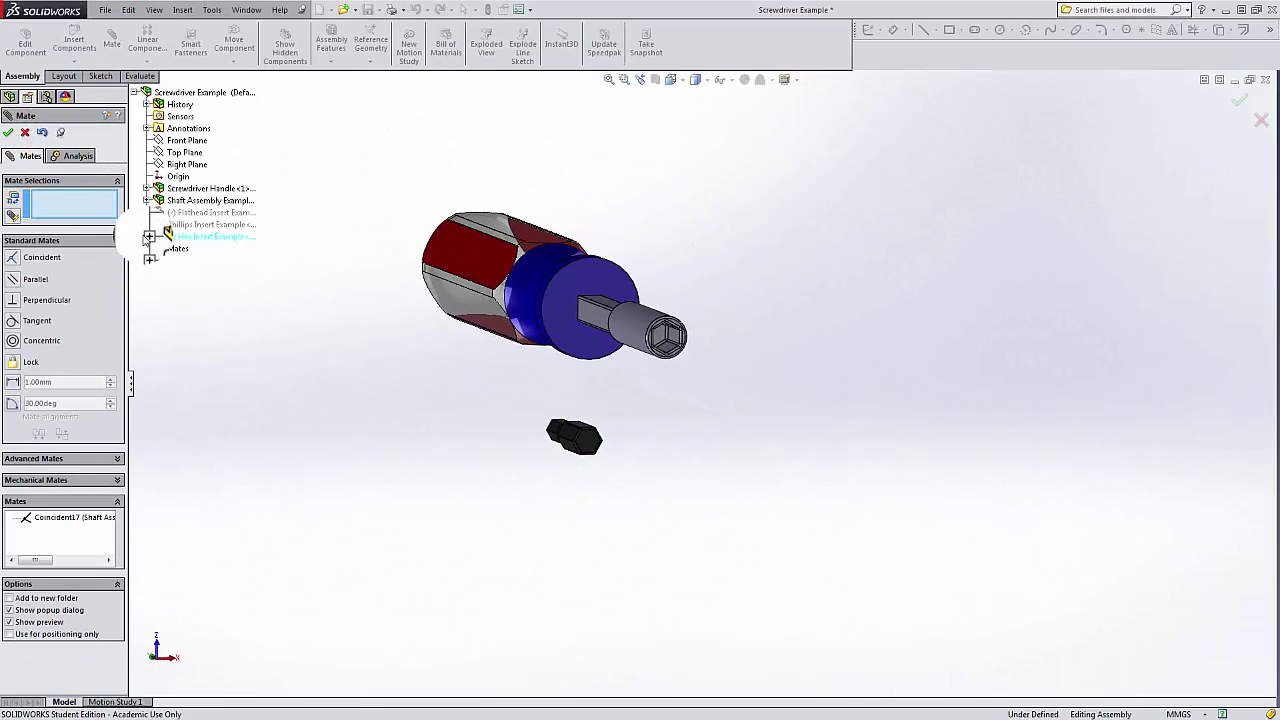
Mate the shaft's Front Plane coincident to the Hex Insert's Right Plane
left_click(146, 236)
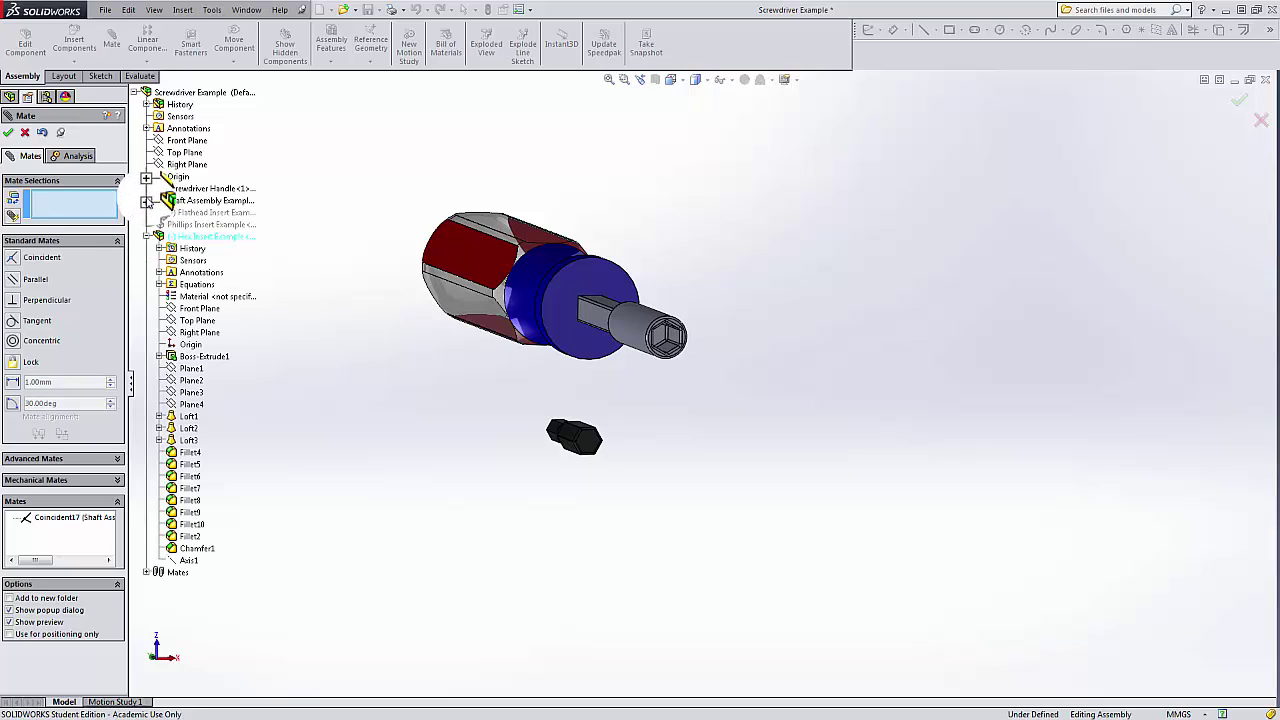
left_click(146, 200)
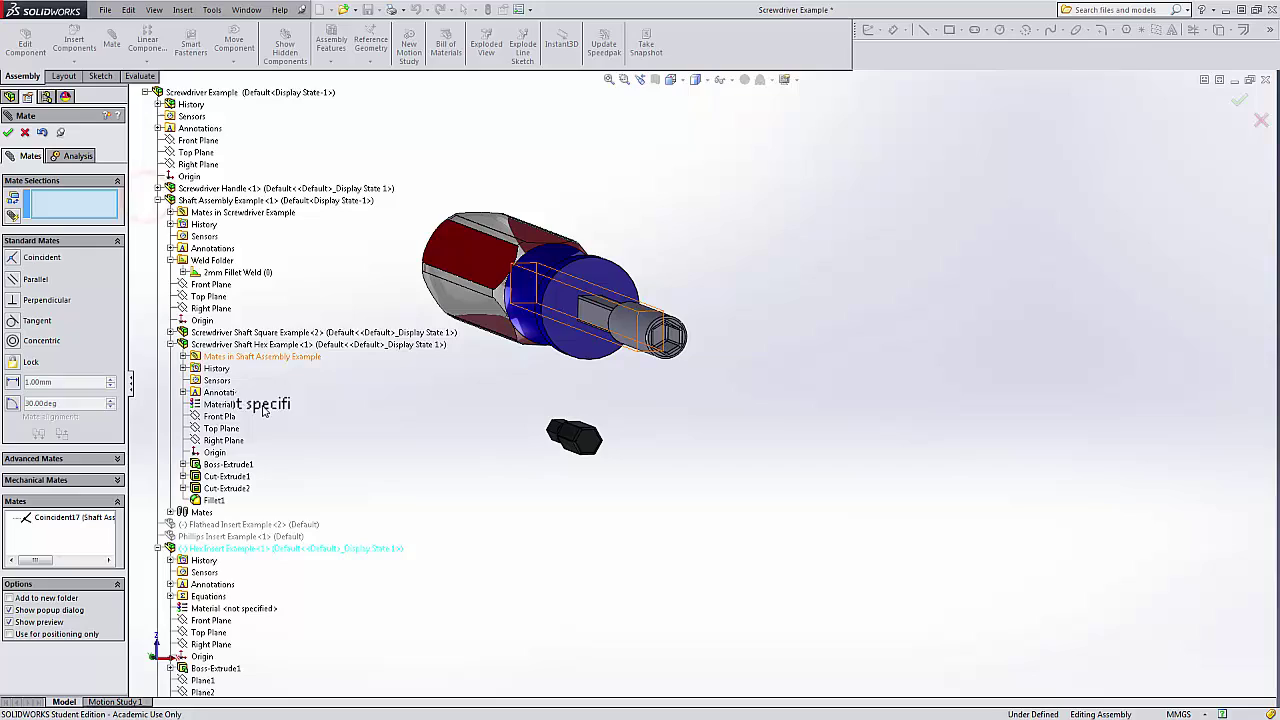
left_click(229, 418)
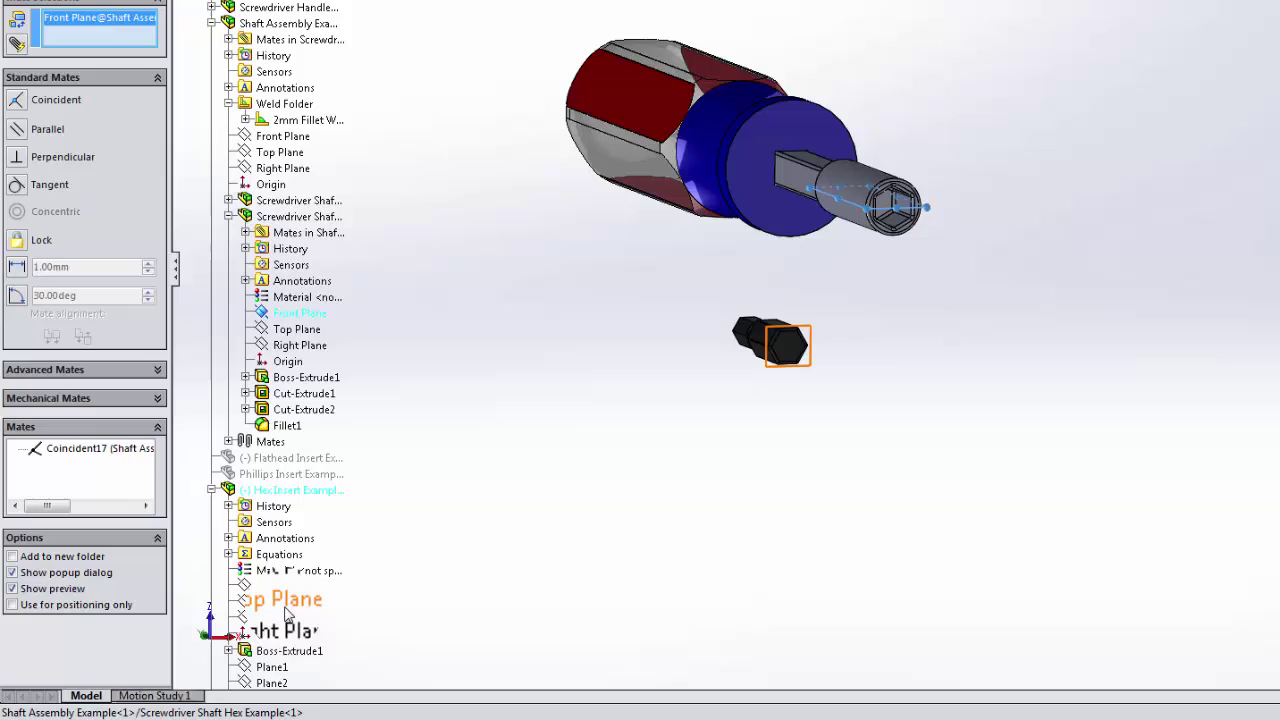
left_click(285, 622)
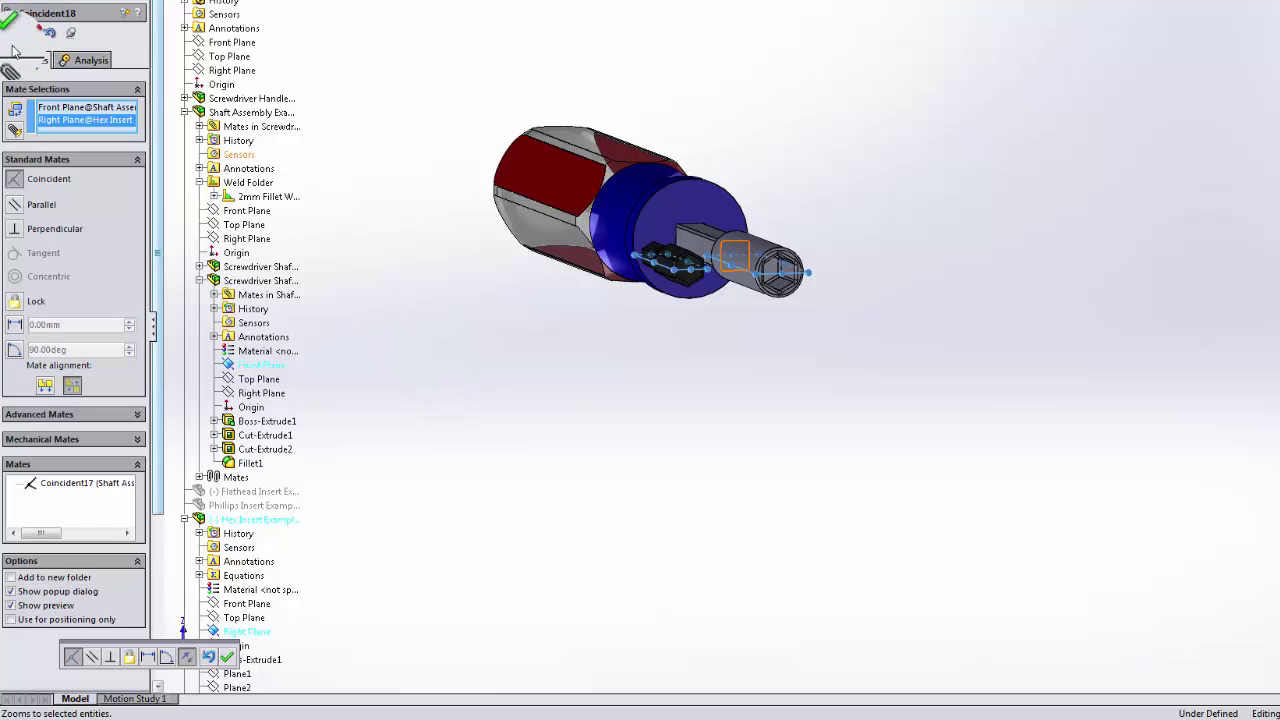
left_click(227, 657)
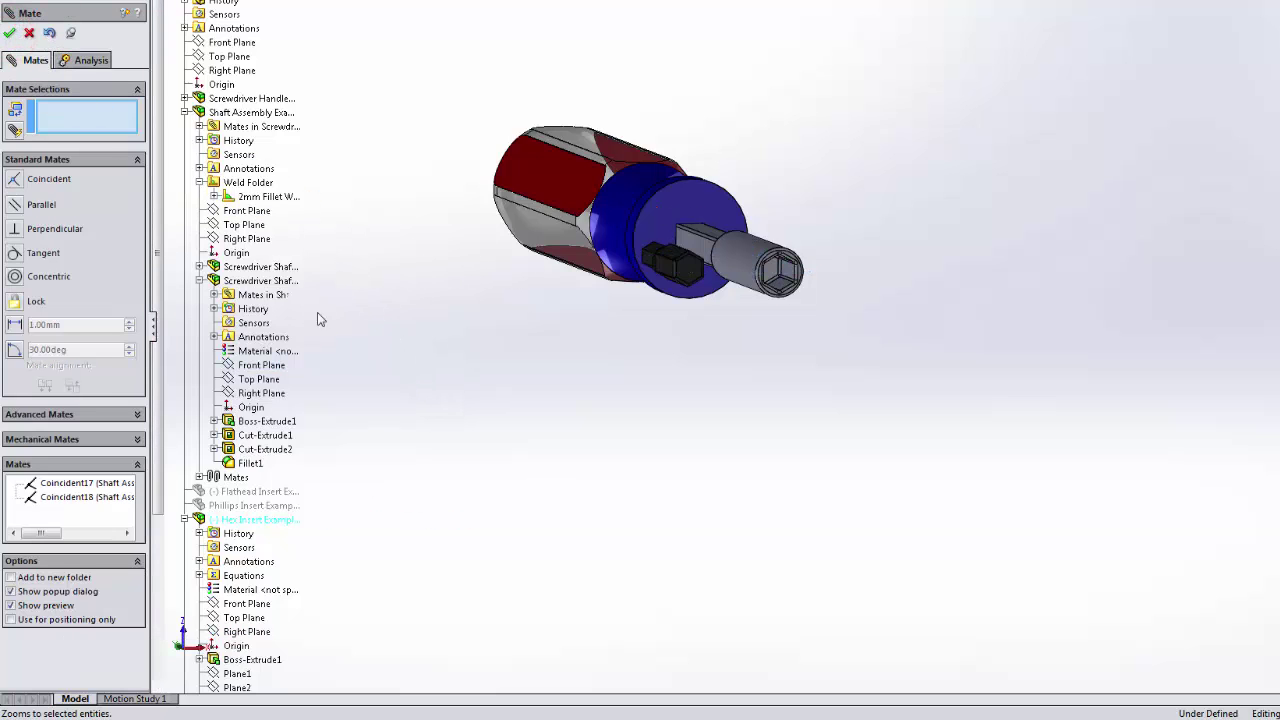
Mate the shaft's Top Plane coincident to the Hex Insert's Front Plane and close the mates
left_click(248, 378)
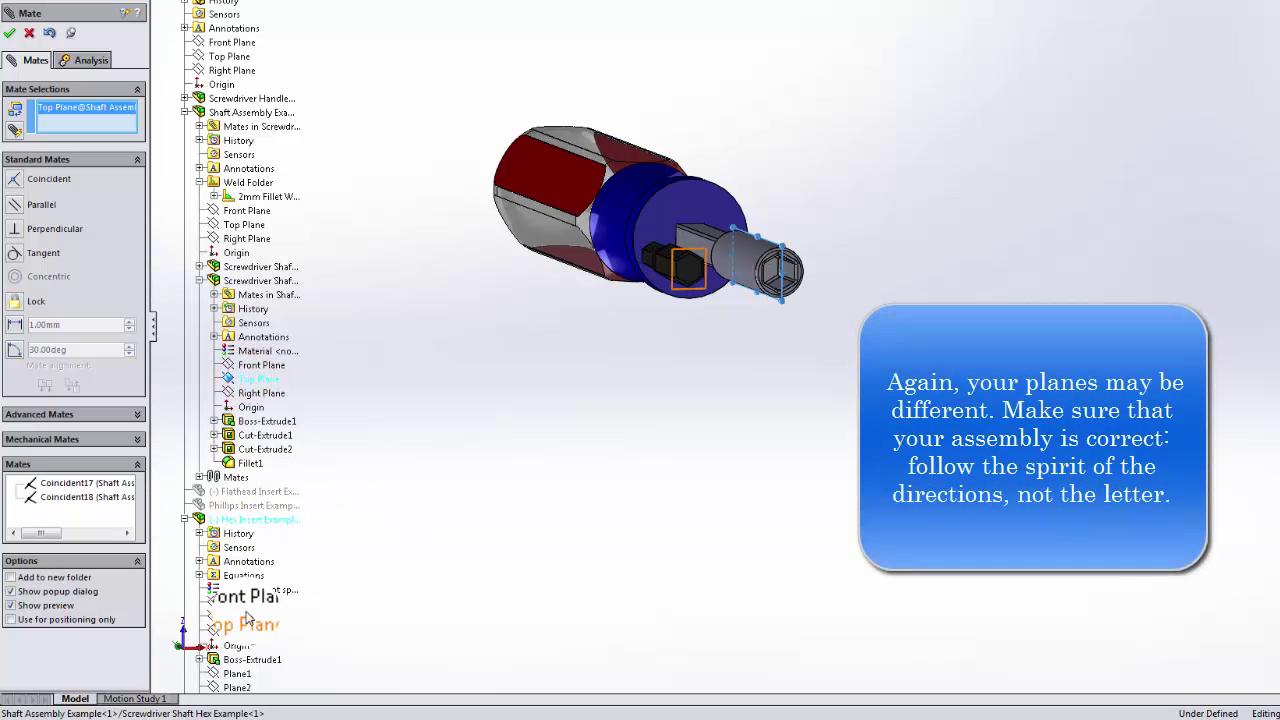
left_click(248, 605)
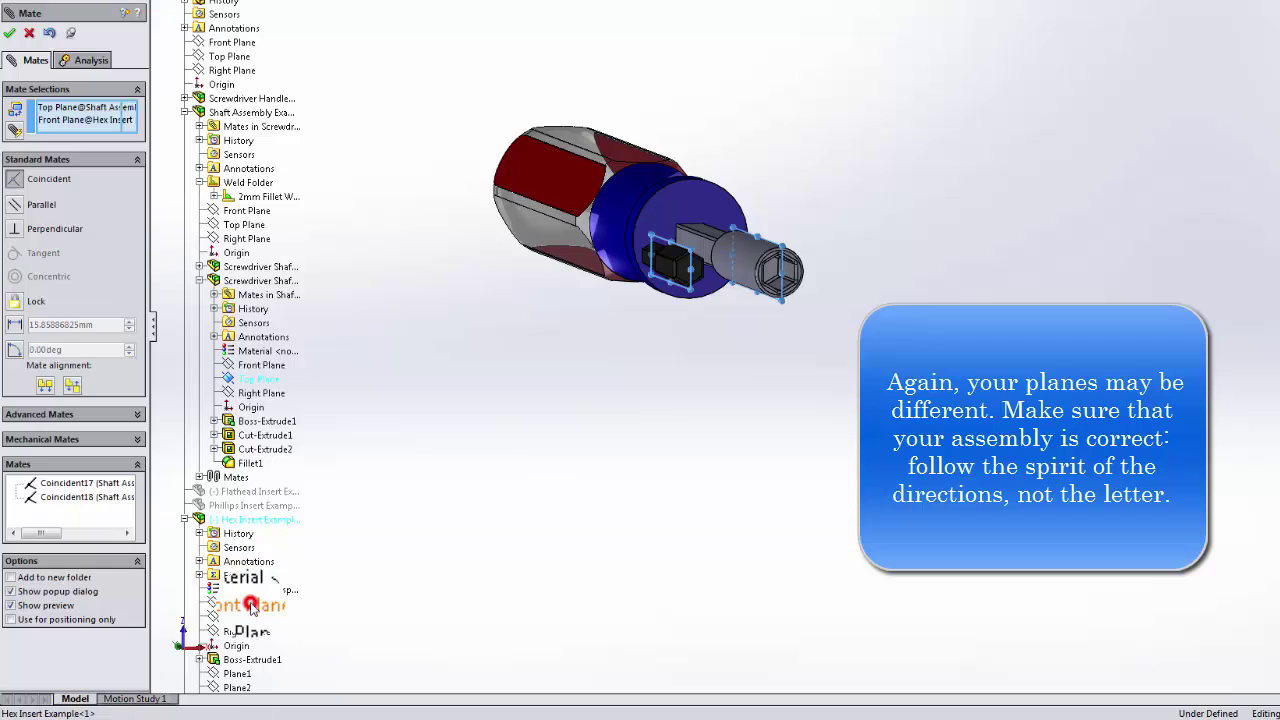
left_click(10, 33)
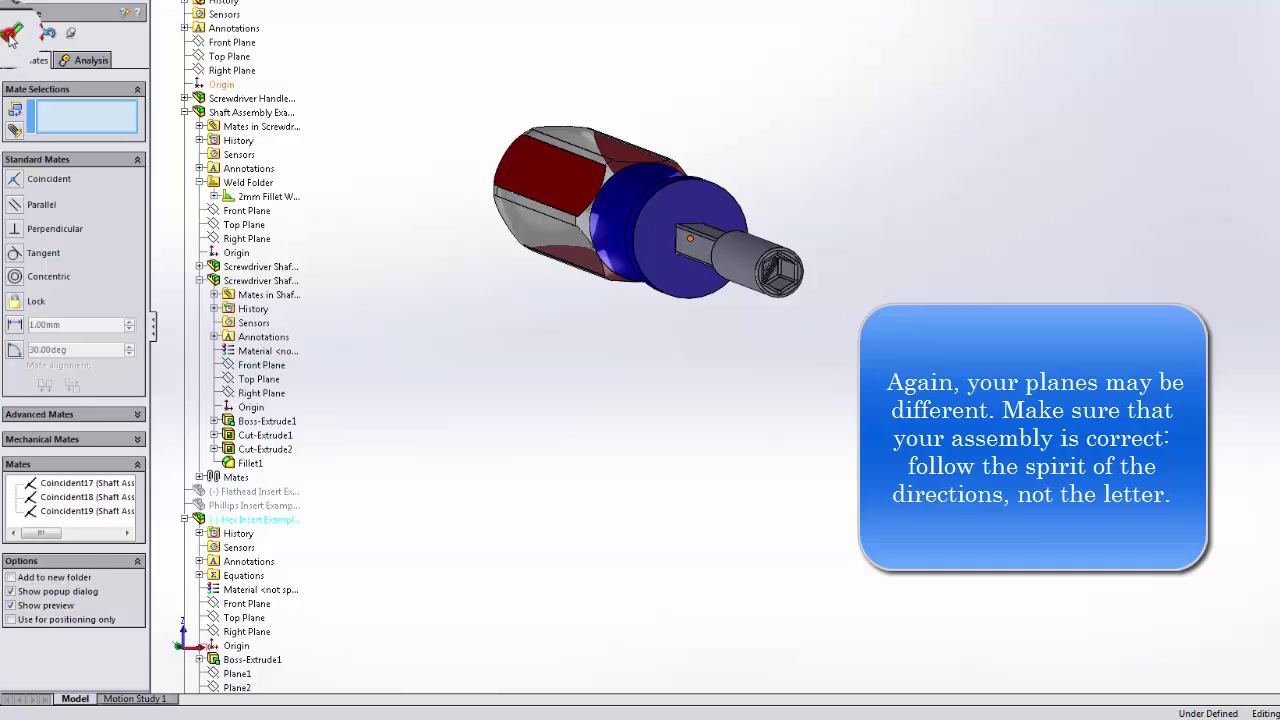
left_click(10, 33)
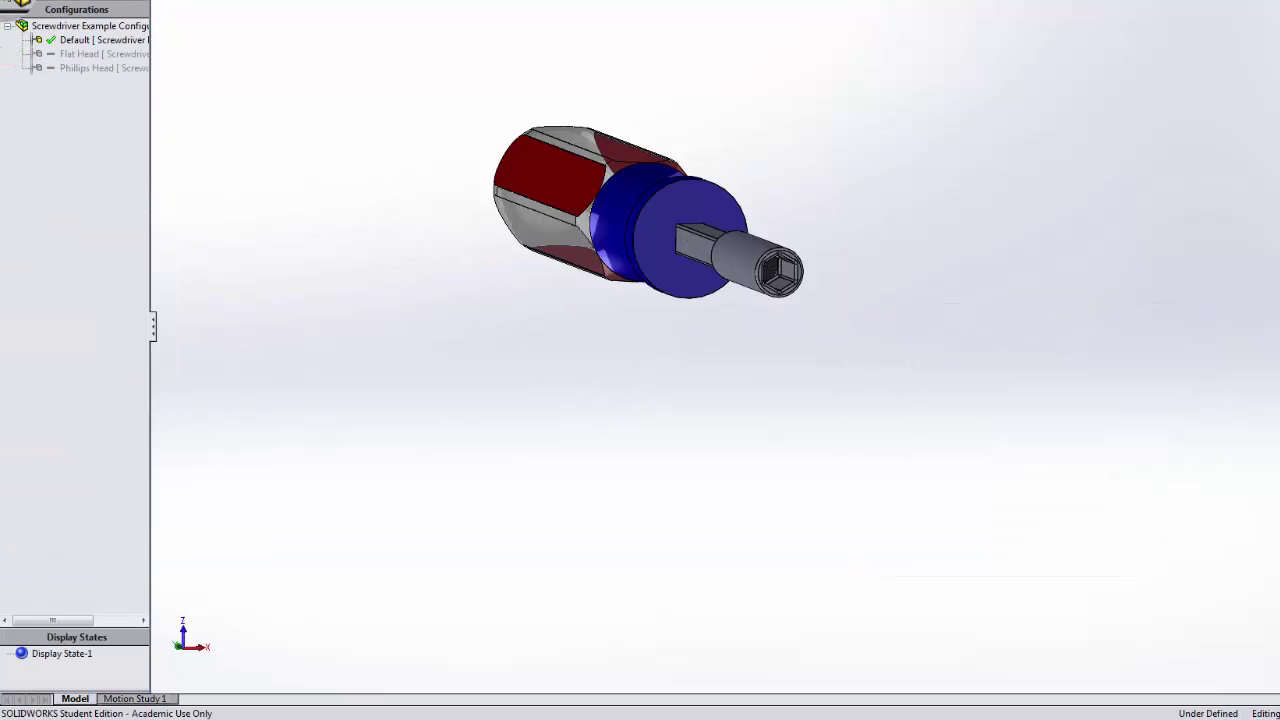
Edit the hex insert's Coincident17 mate to Anti-Aligned, accepting the alignment warning
middle_click_drag(600, 230, 560, 260)
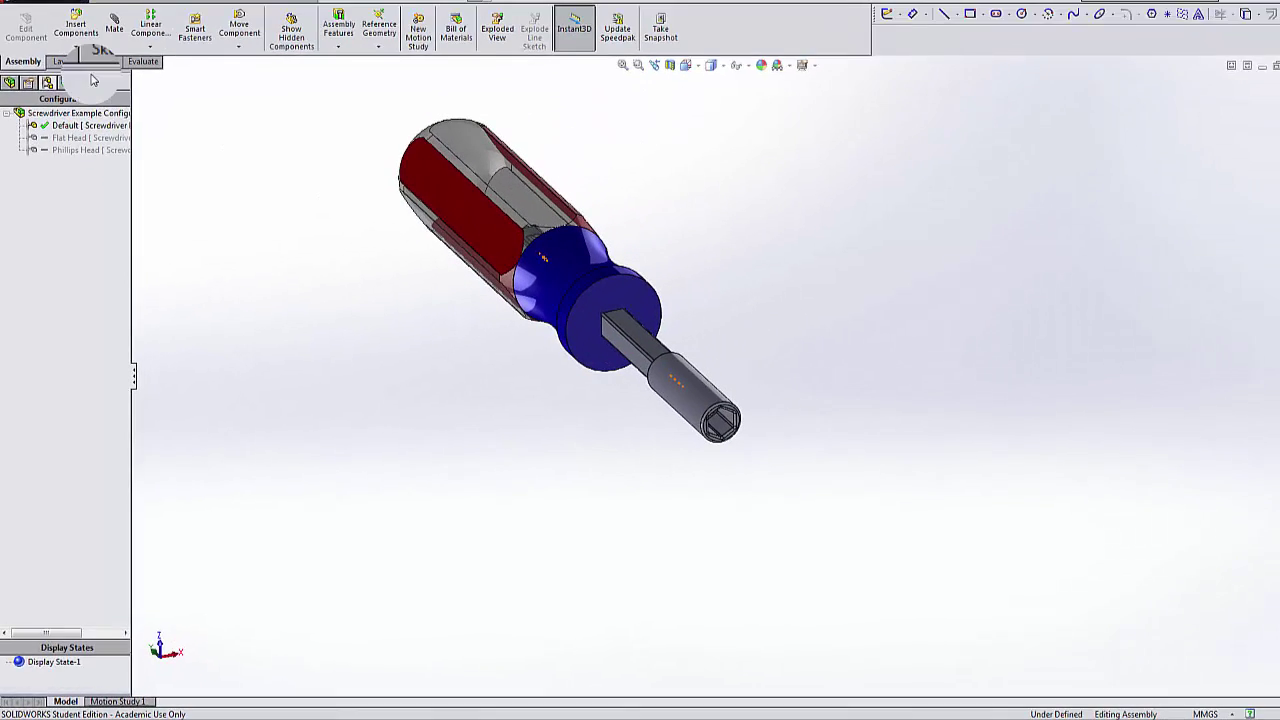
left_click(10, 97)
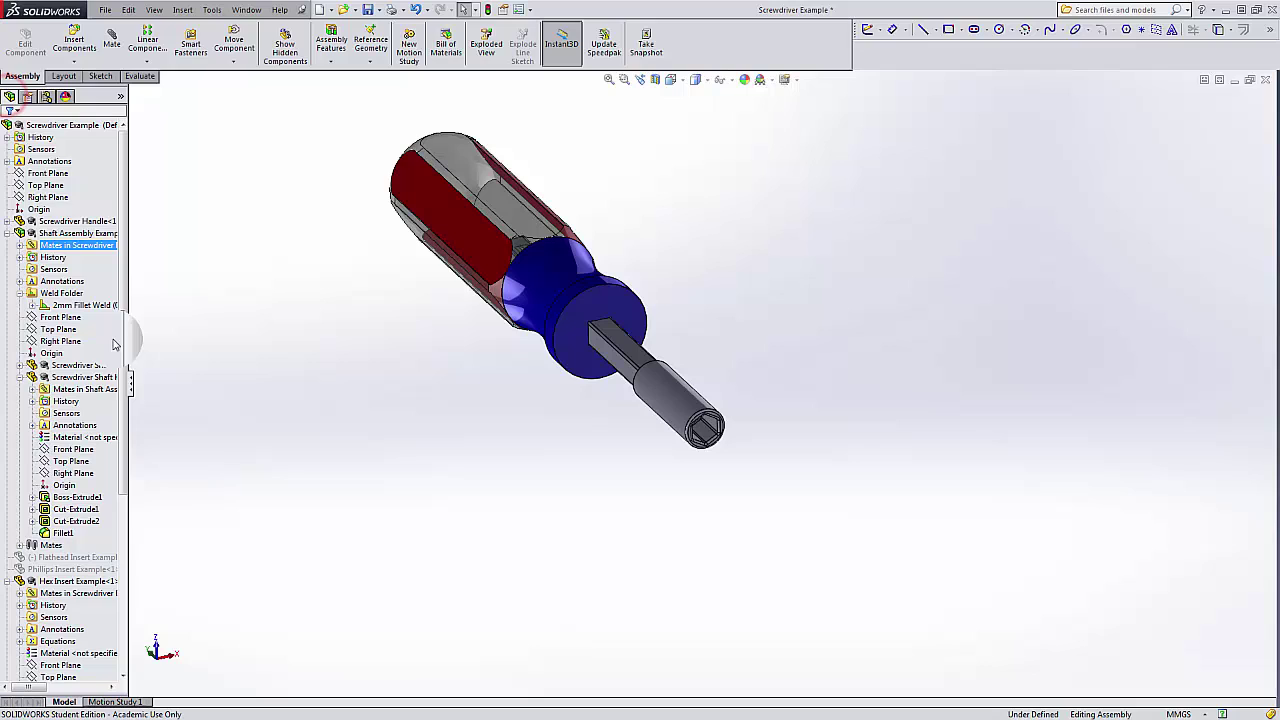
left_click_drag(126, 378, 126, 577)
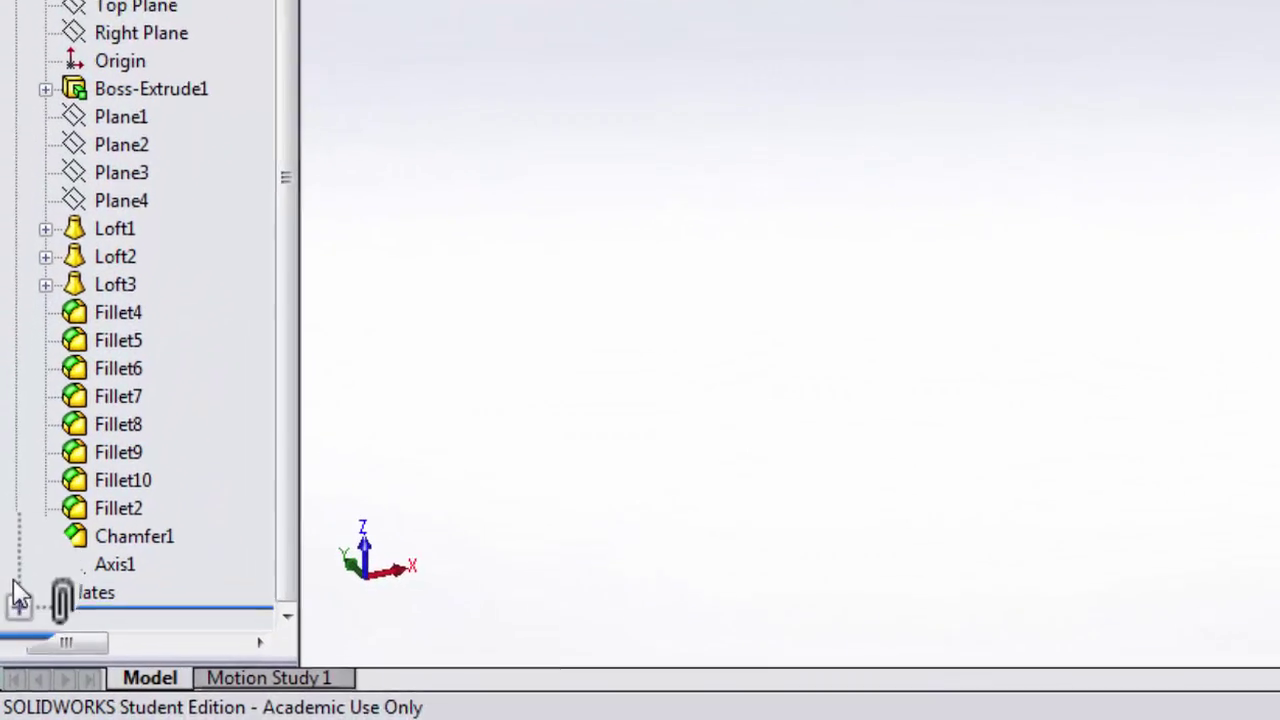
left_click(7, 665)
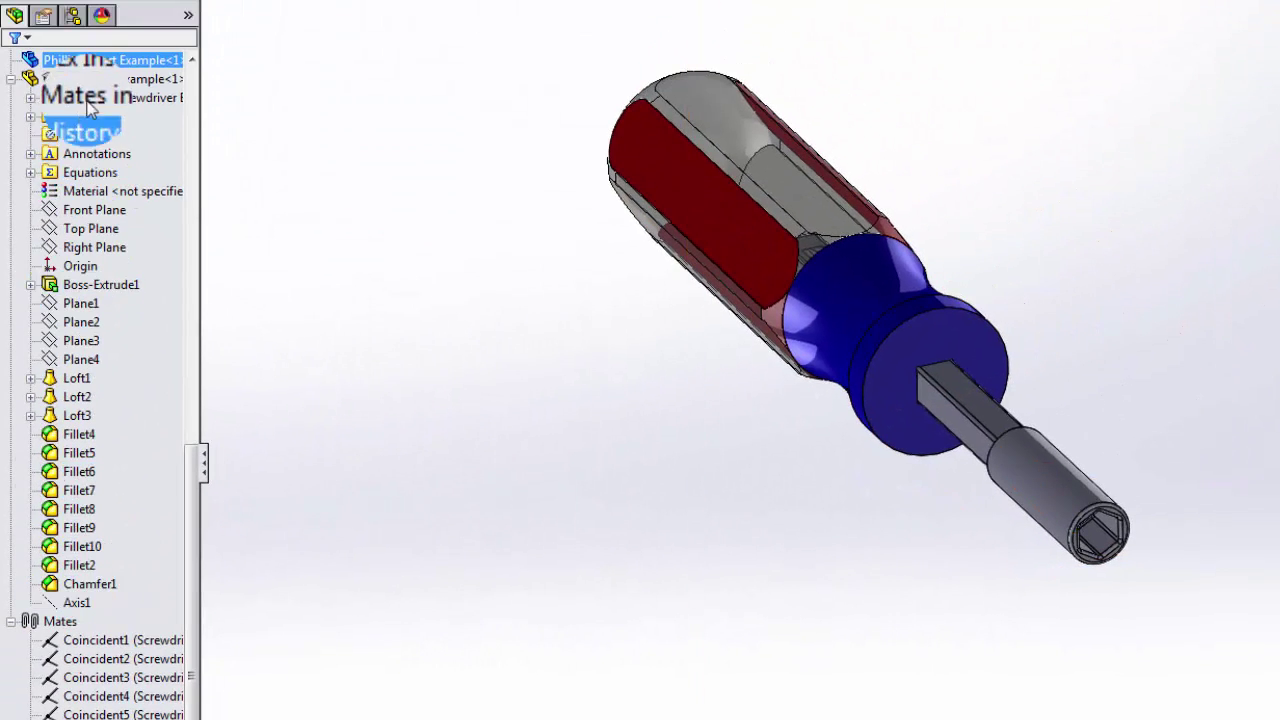
left_click(32, 98)
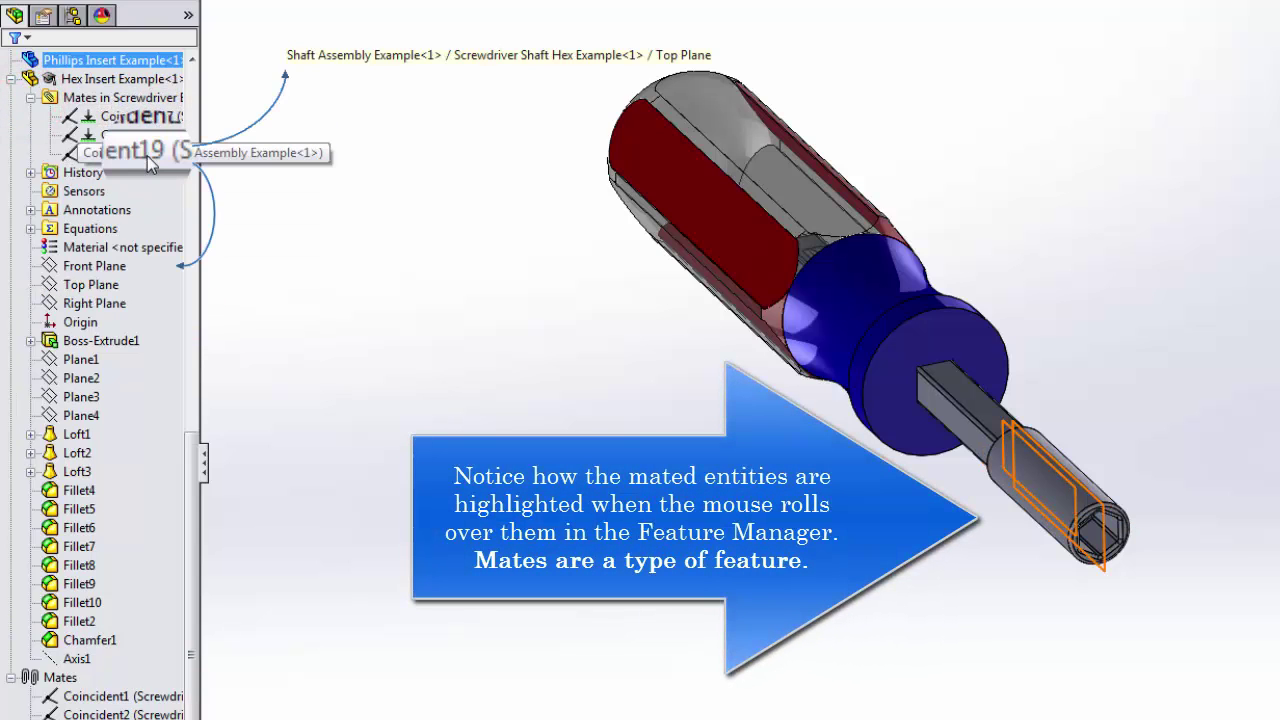
right_click(138, 118)
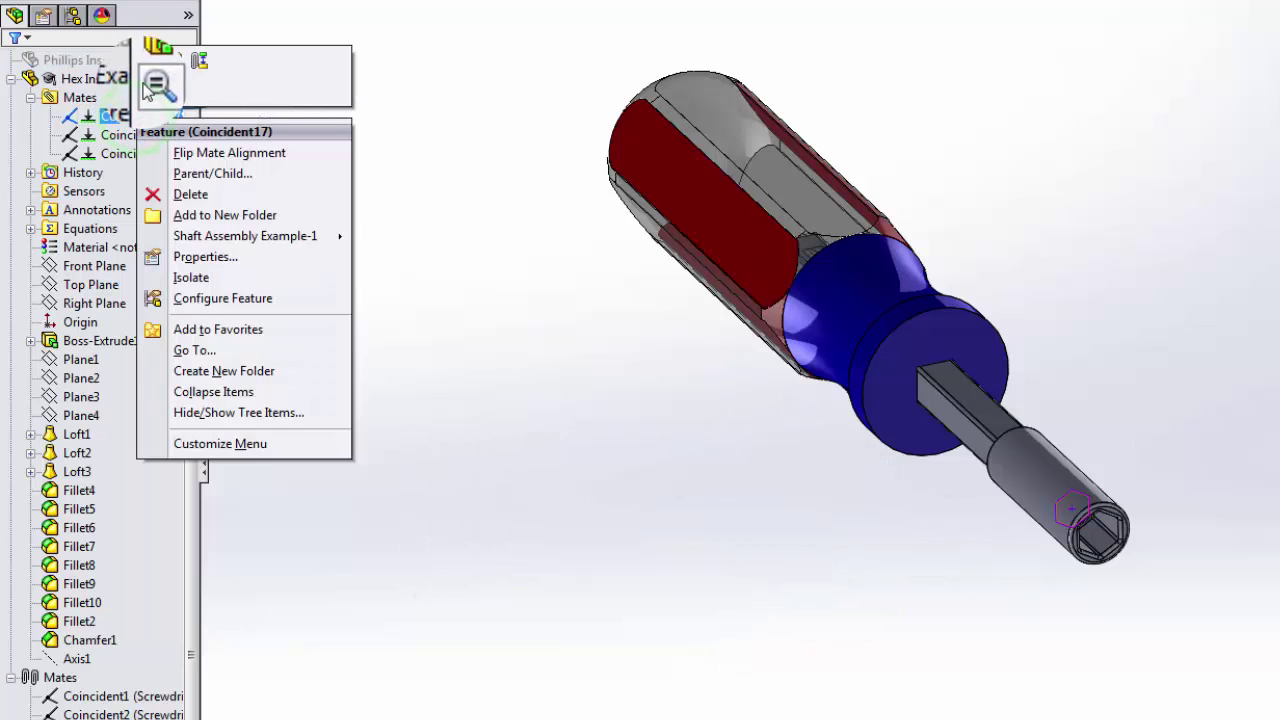
left_click(156, 86)
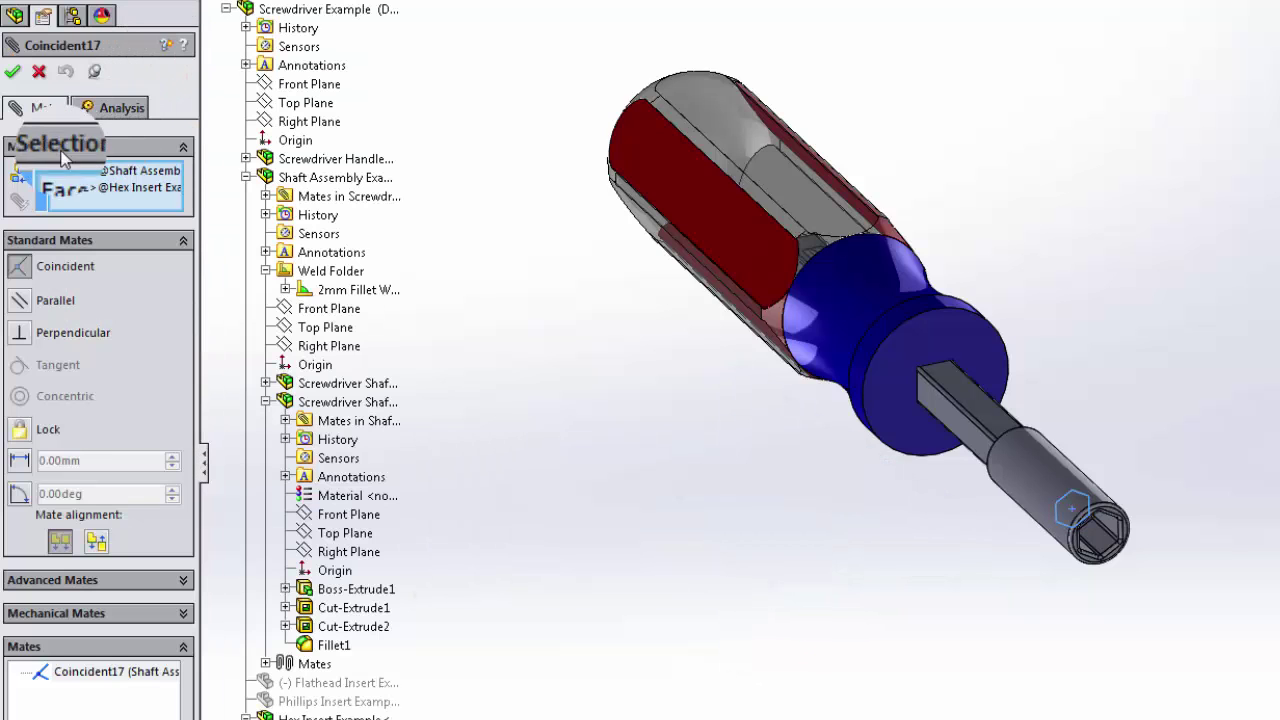
left_click(97, 545)
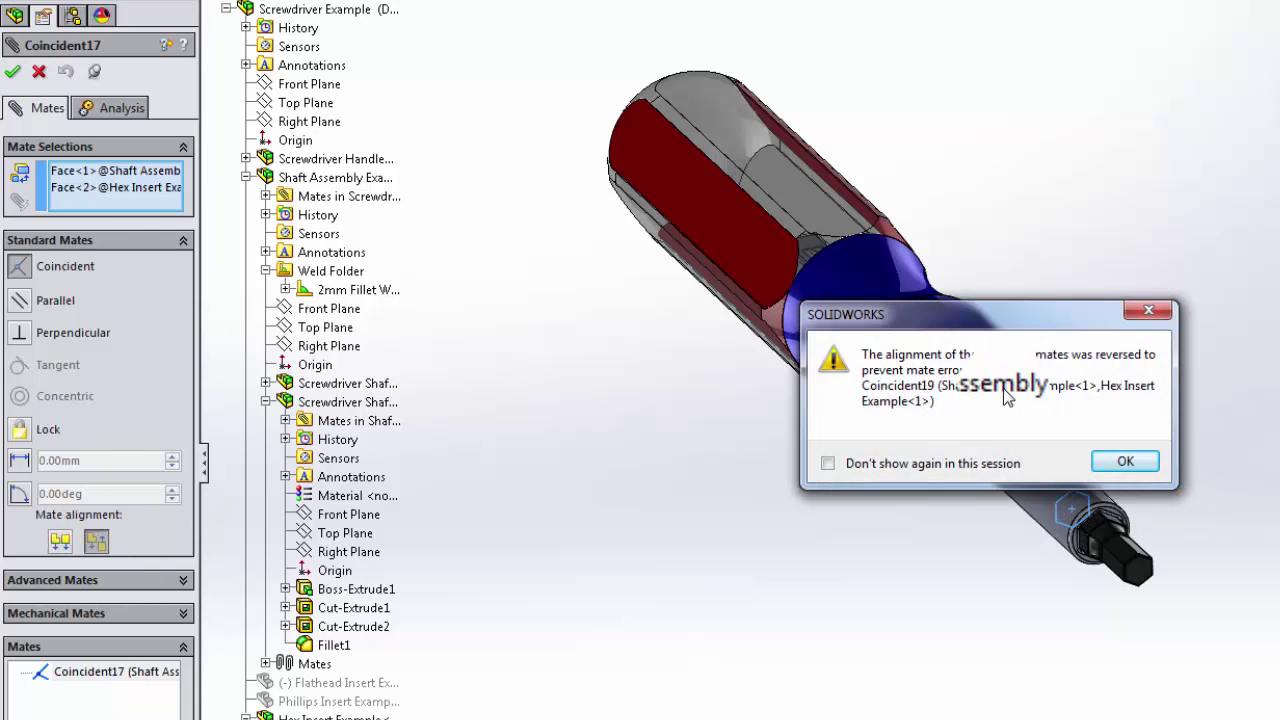
left_click(1133, 465)
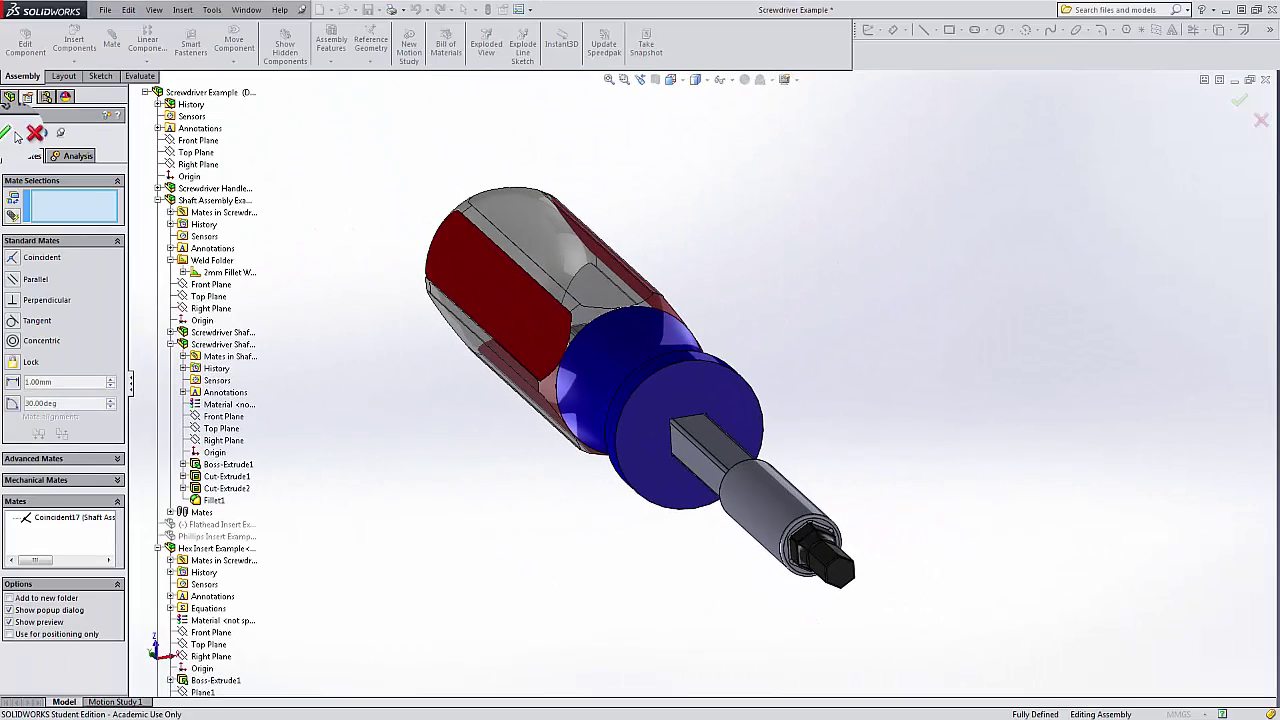
left_click(10, 133)
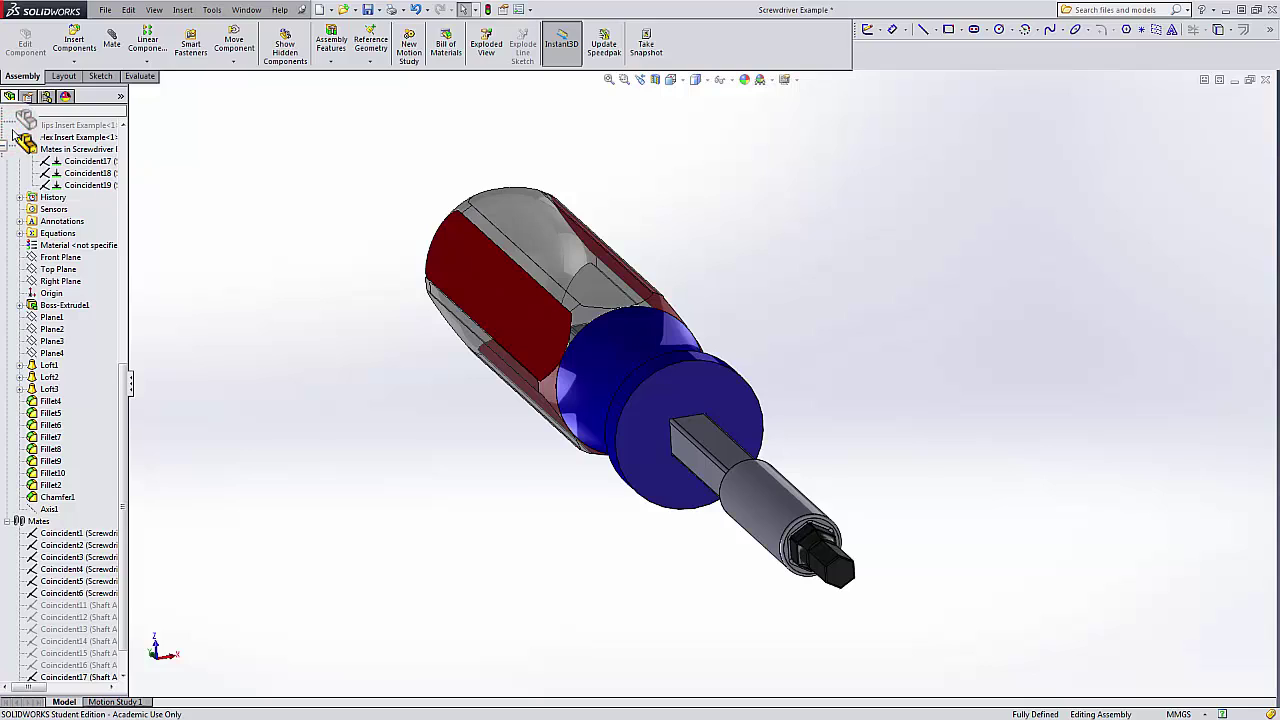
Collapse the Shaft Assembly tree, then add and activate a configuration named 'Hex Head'
left_click_drag(12, 130, 11, 486)
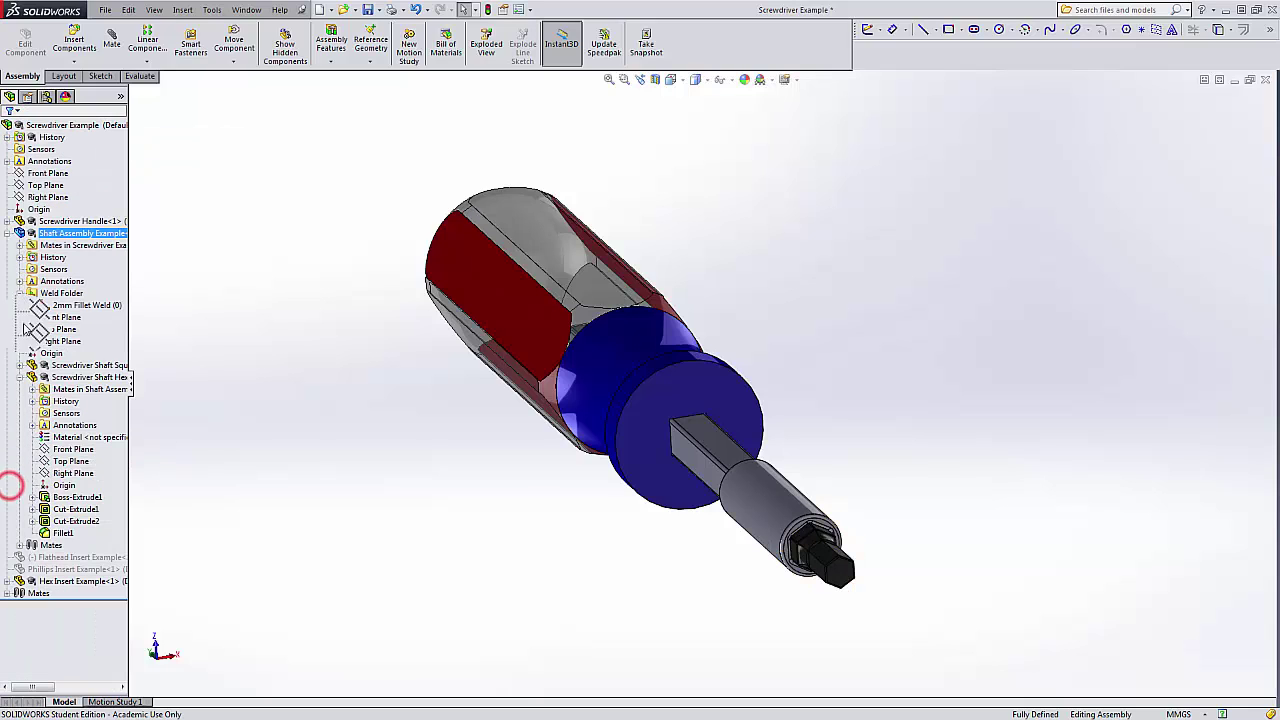
left_click(7, 233)
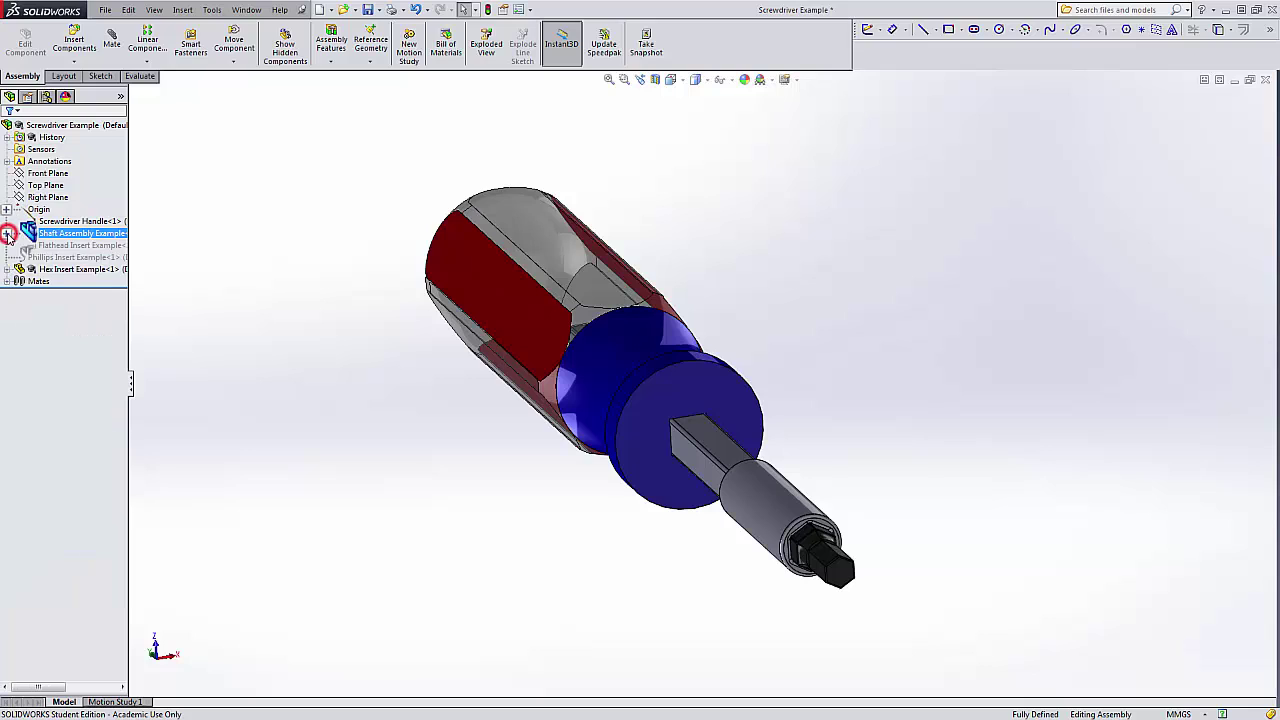
left_click(46, 97)
right_click(57, 127)
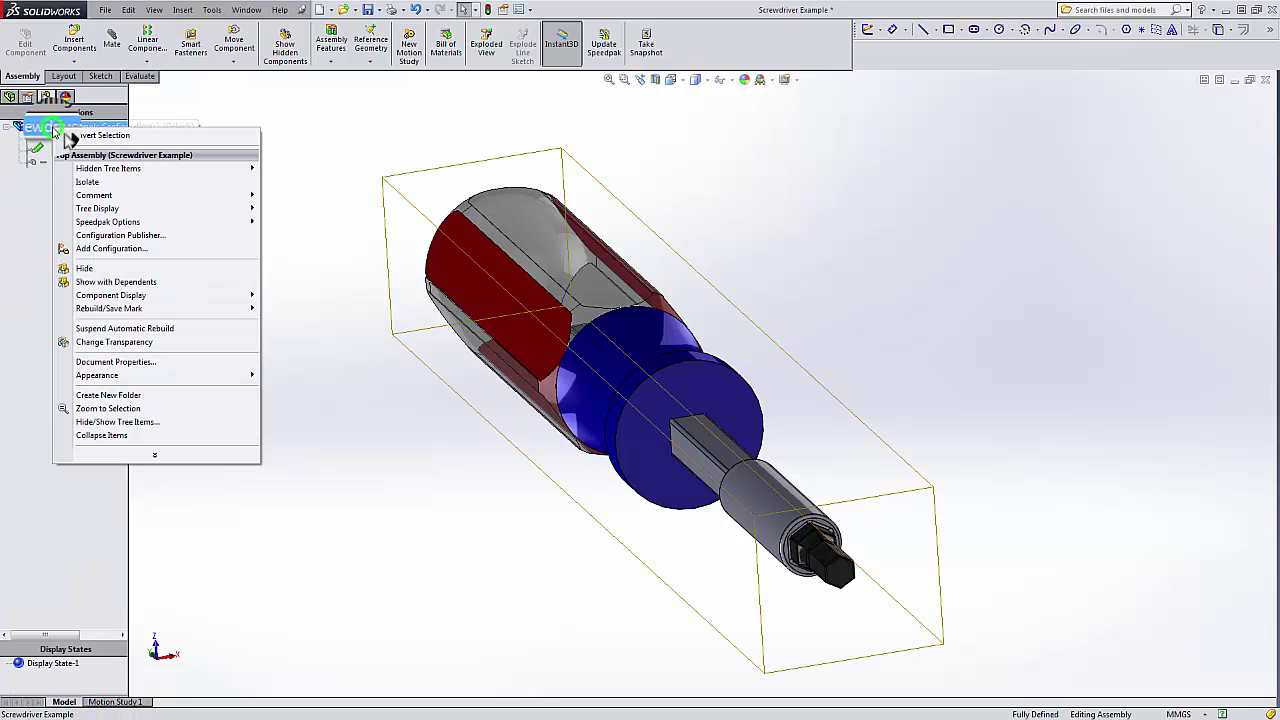
left_click(119, 252)
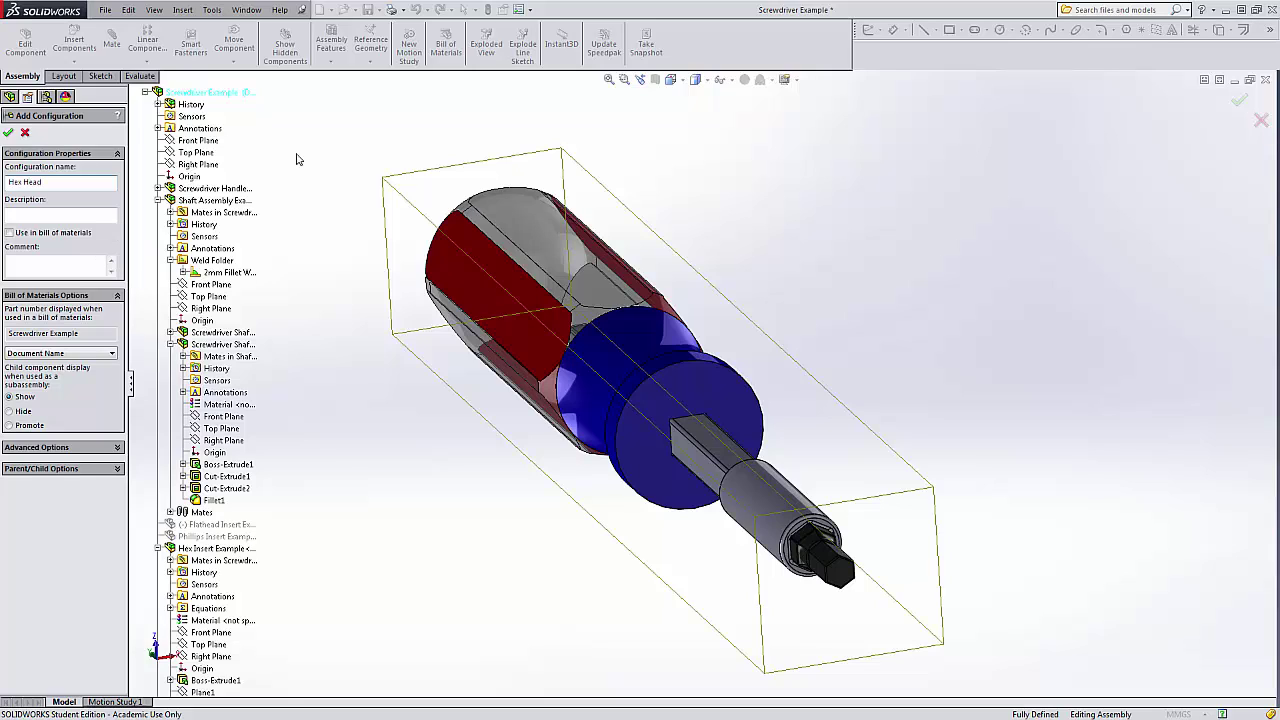
left_click(9, 134)
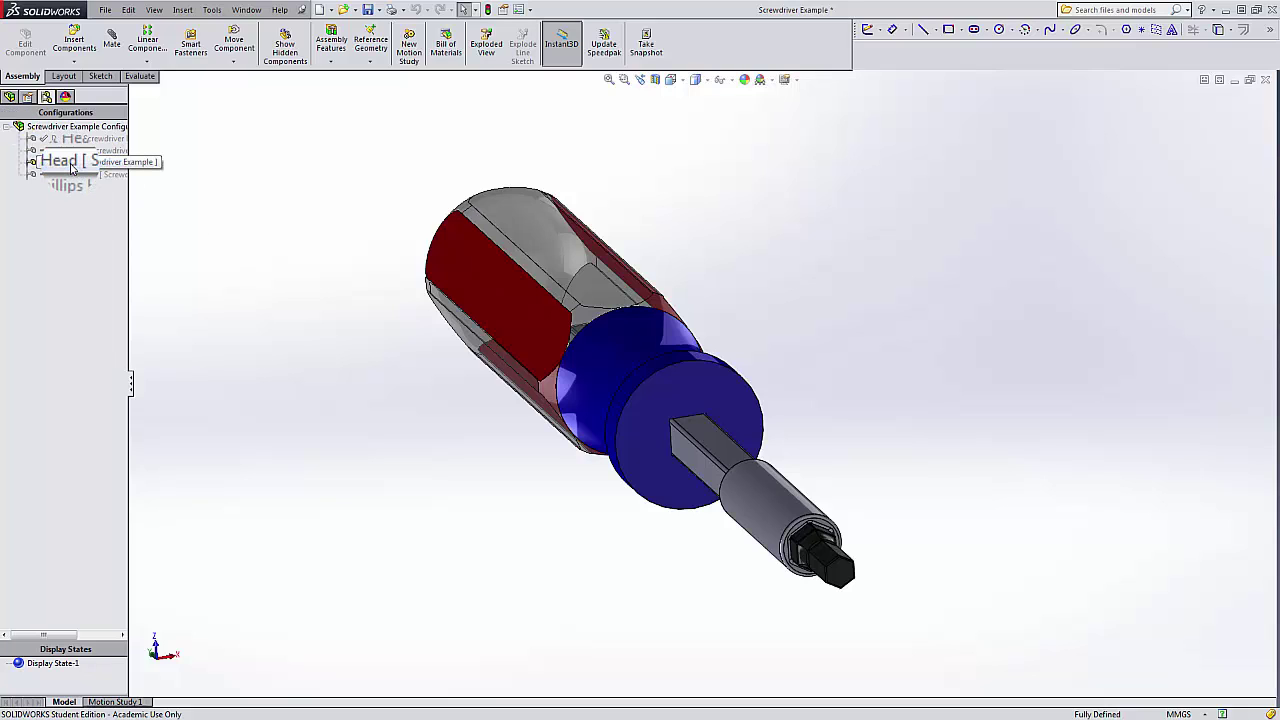
Suppress the hex insert in Default, Flat Head and Phillips Head, then activate Phillips Head
left_click(824, 551)
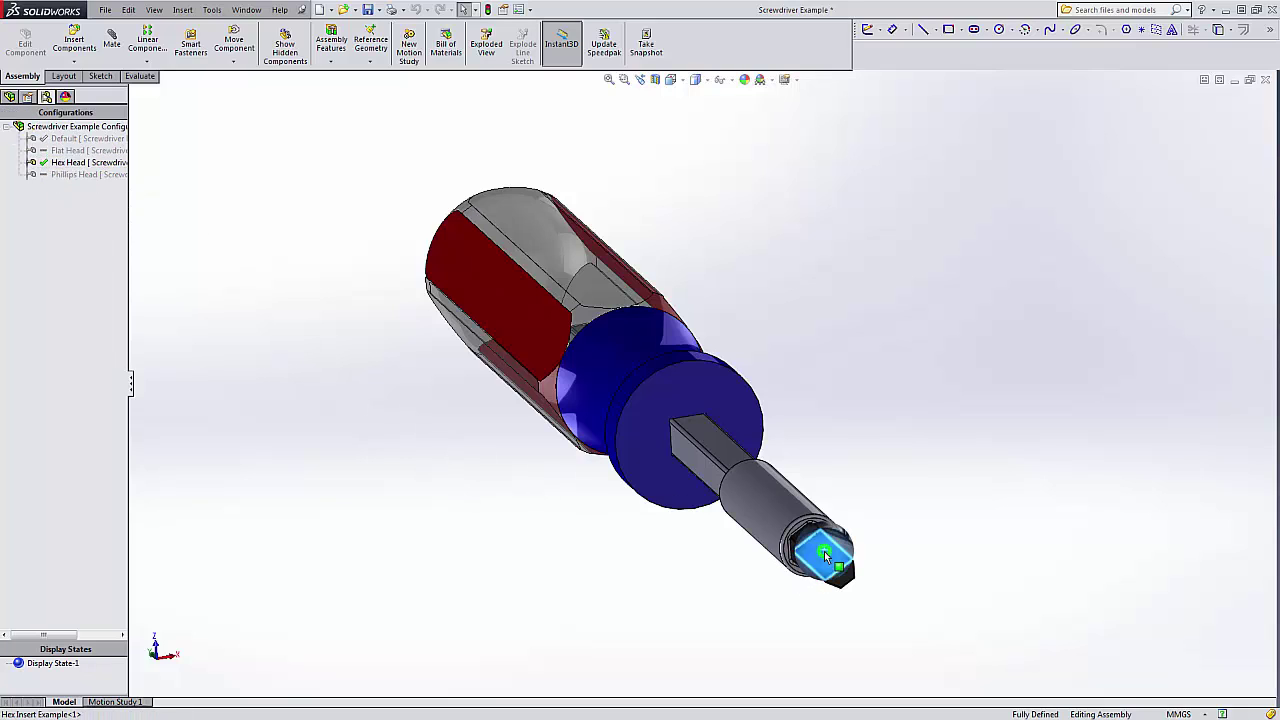
right_click(824, 551)
left_click(887, 456)
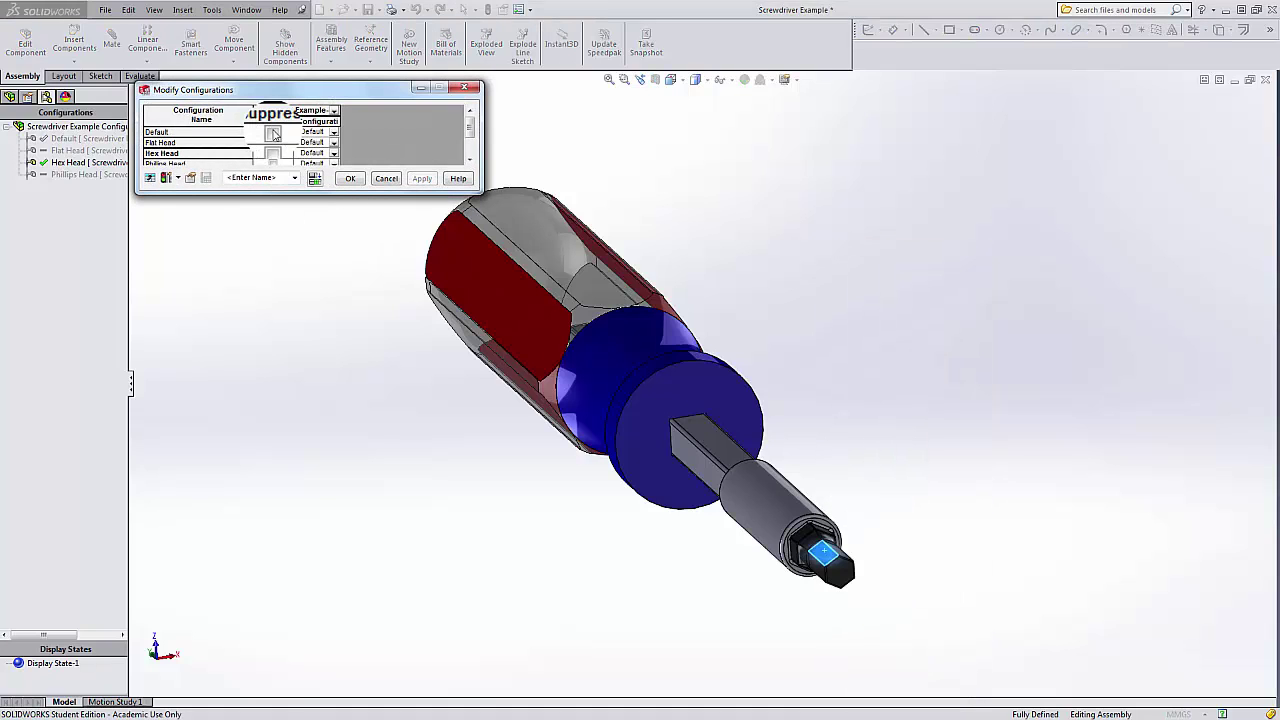
left_click(273, 132)
left_click(273, 143)
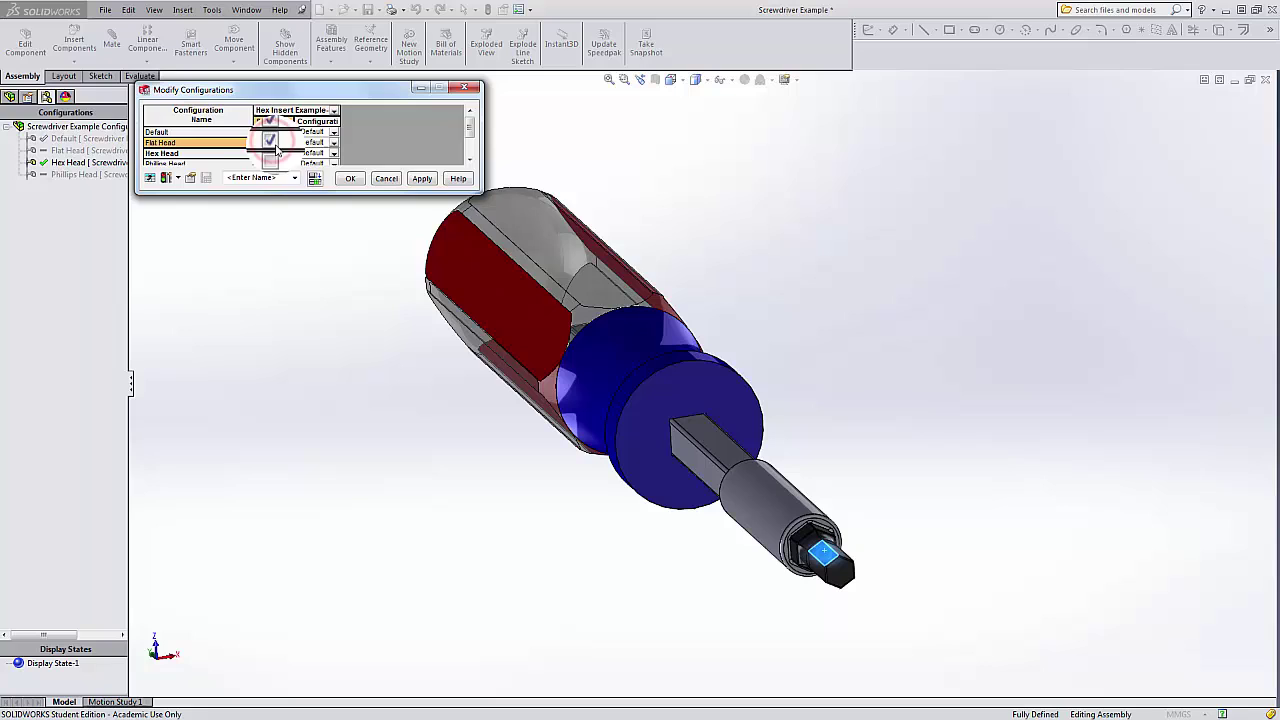
left_click(275, 164)
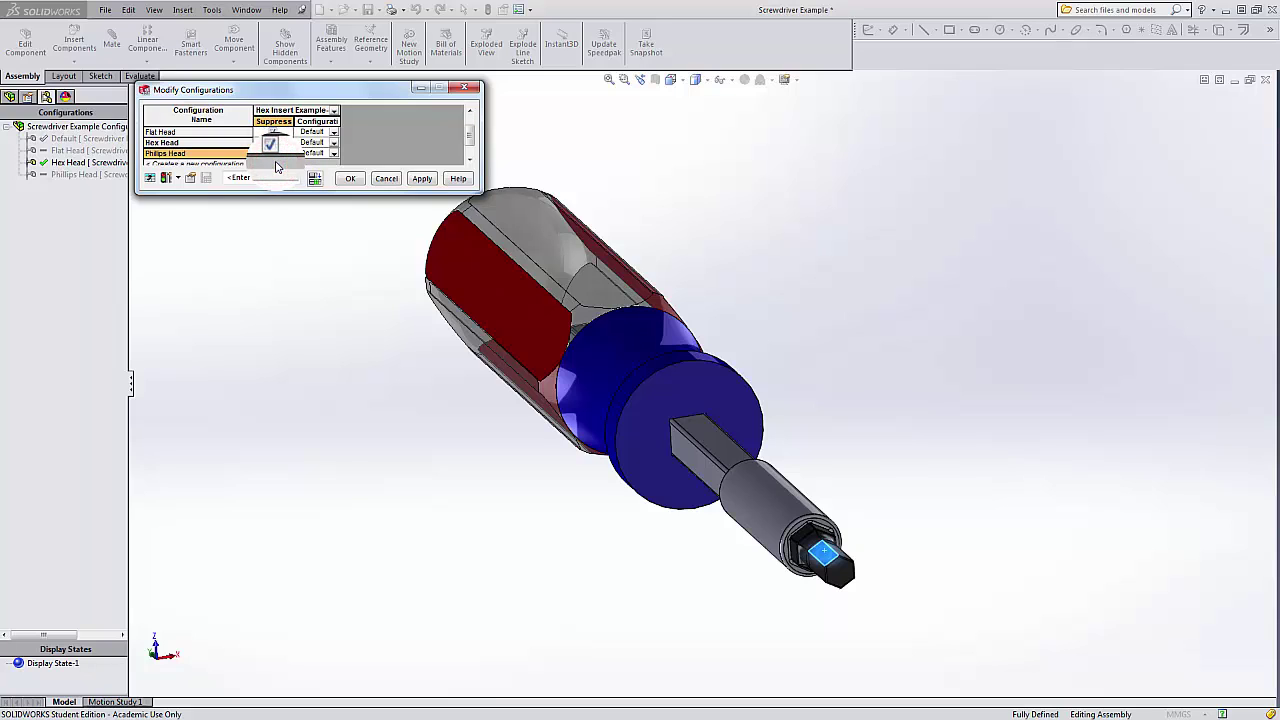
left_click(350, 179)
left_click(424, 179)
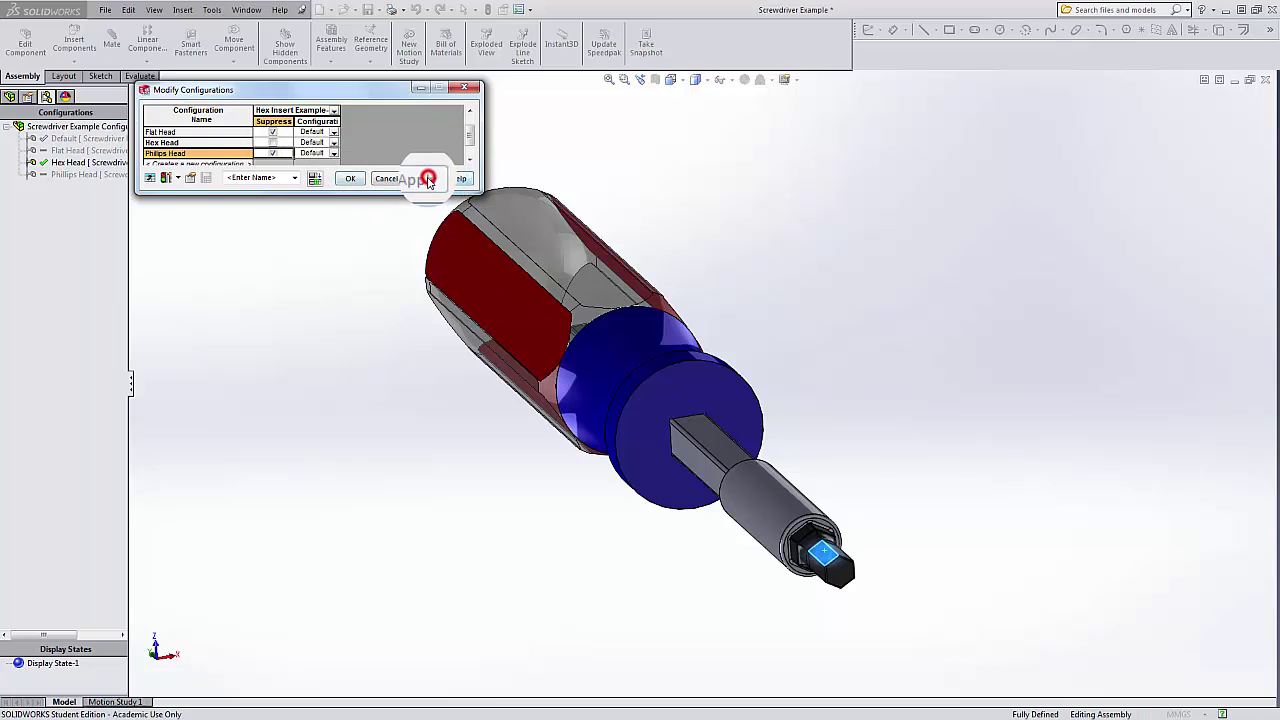
left_click(355, 179)
left_click(92, 175)
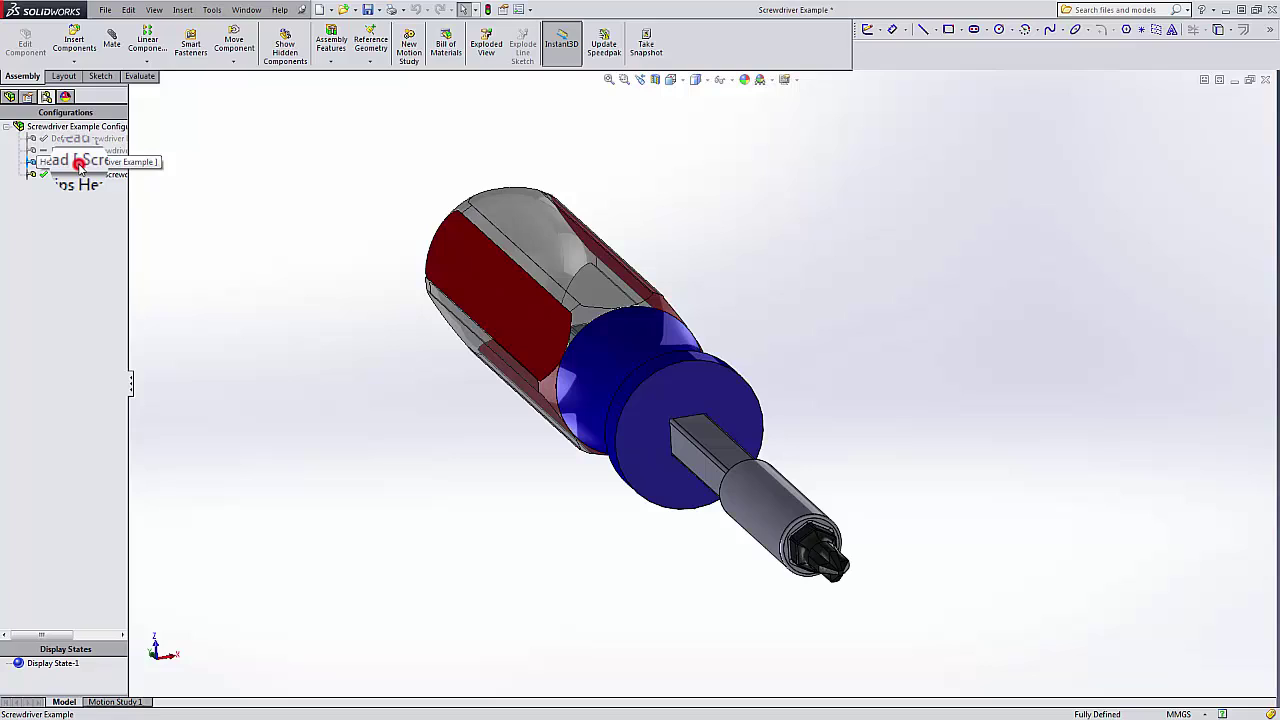
Switch through Hex Head to Flat Head and orbit around the flat blade tip
double_click(71, 162)
double_click(63, 150)
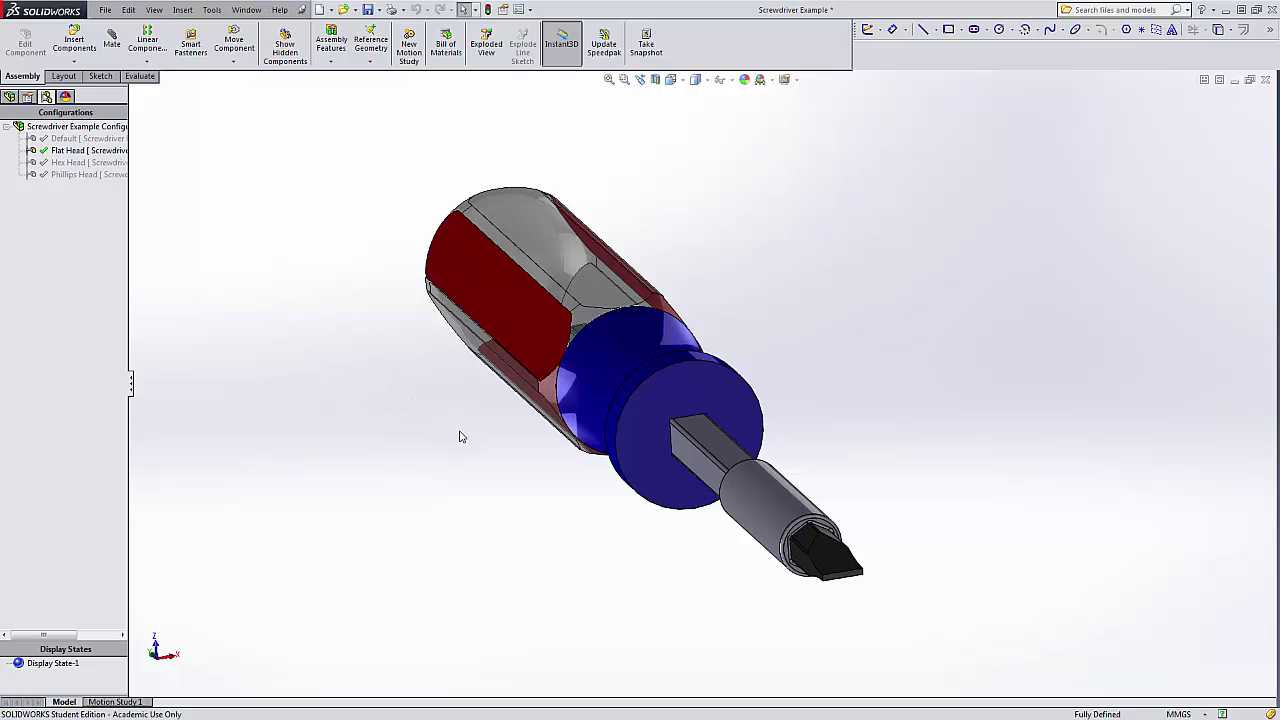
middle_click_drag(460, 436, 618, 490)
scroll(618, 490, "down", 2)
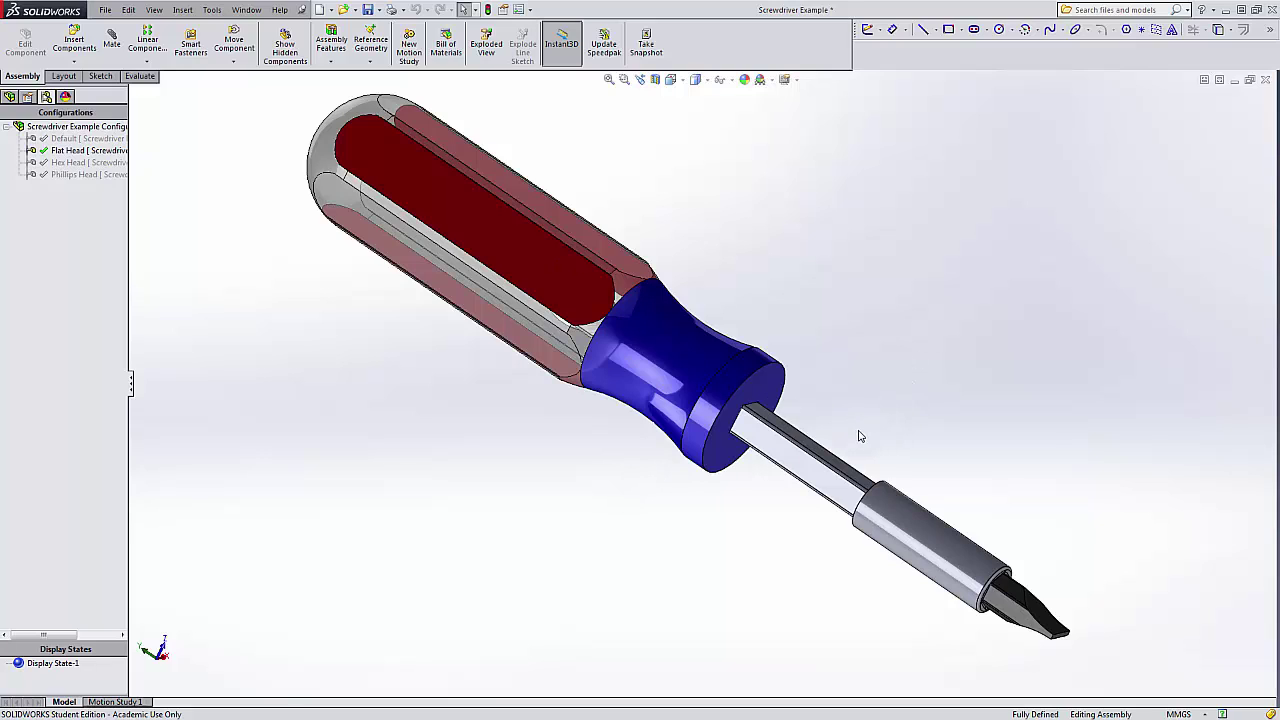
scroll(858, 436, "up", 1)
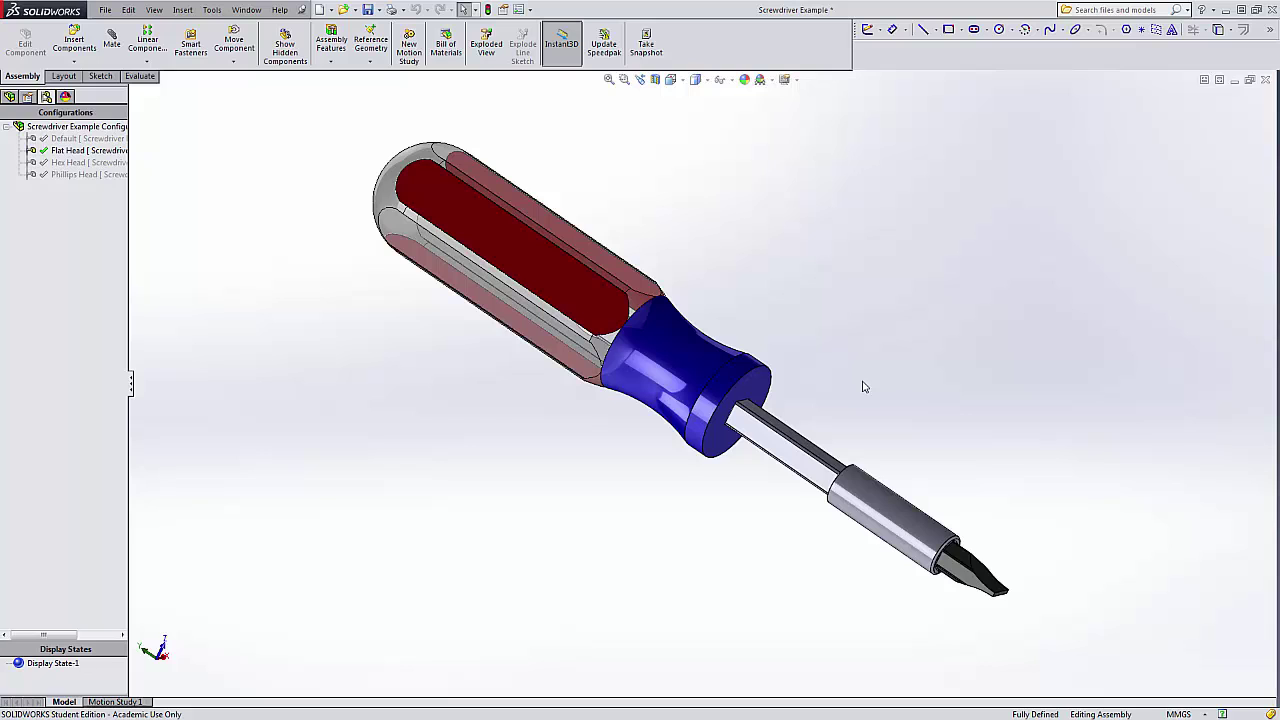
middle_click_drag(837, 383, 640, 377)
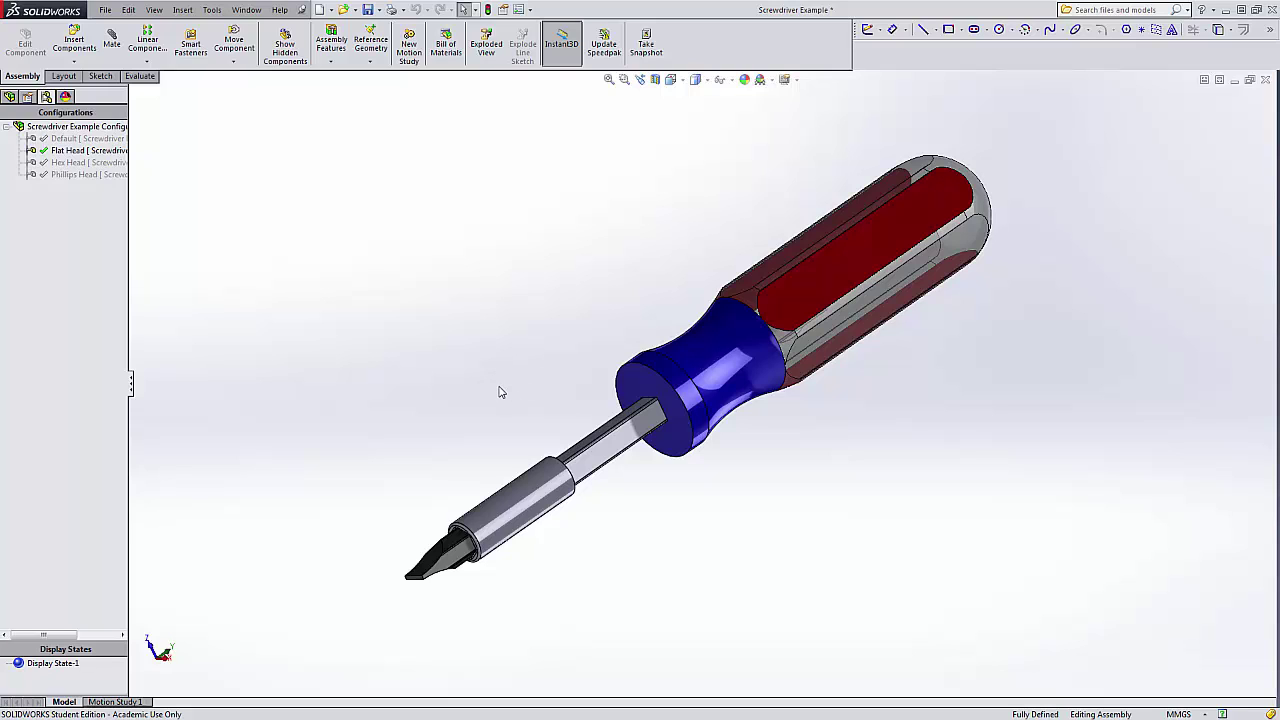
middle_click_drag(500, 392, 840, 407)
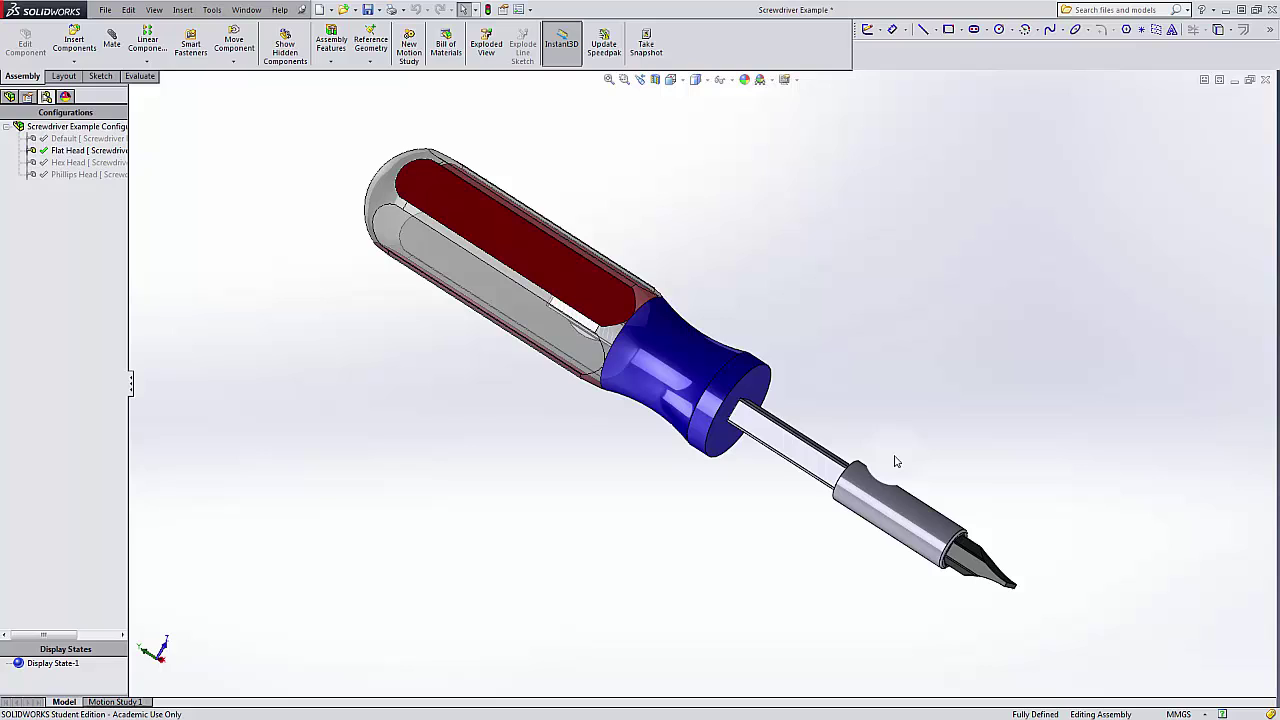
middle_click_drag(909, 437, 917, 372)
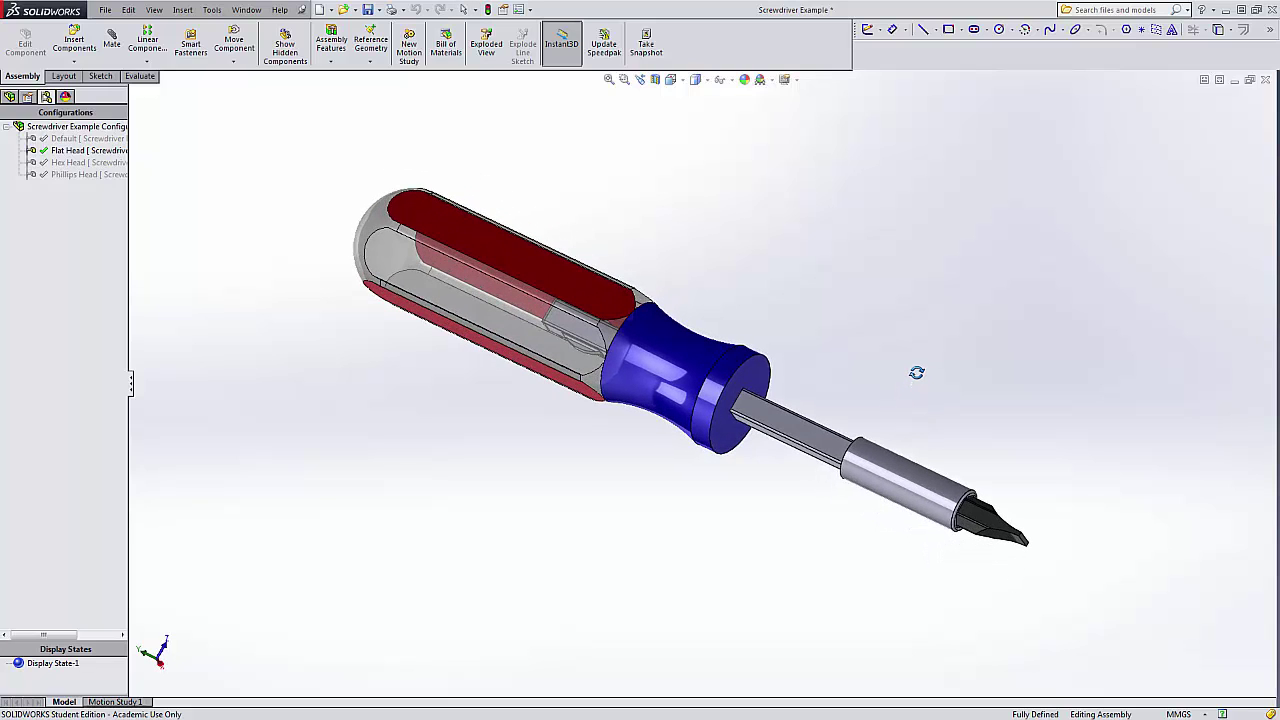